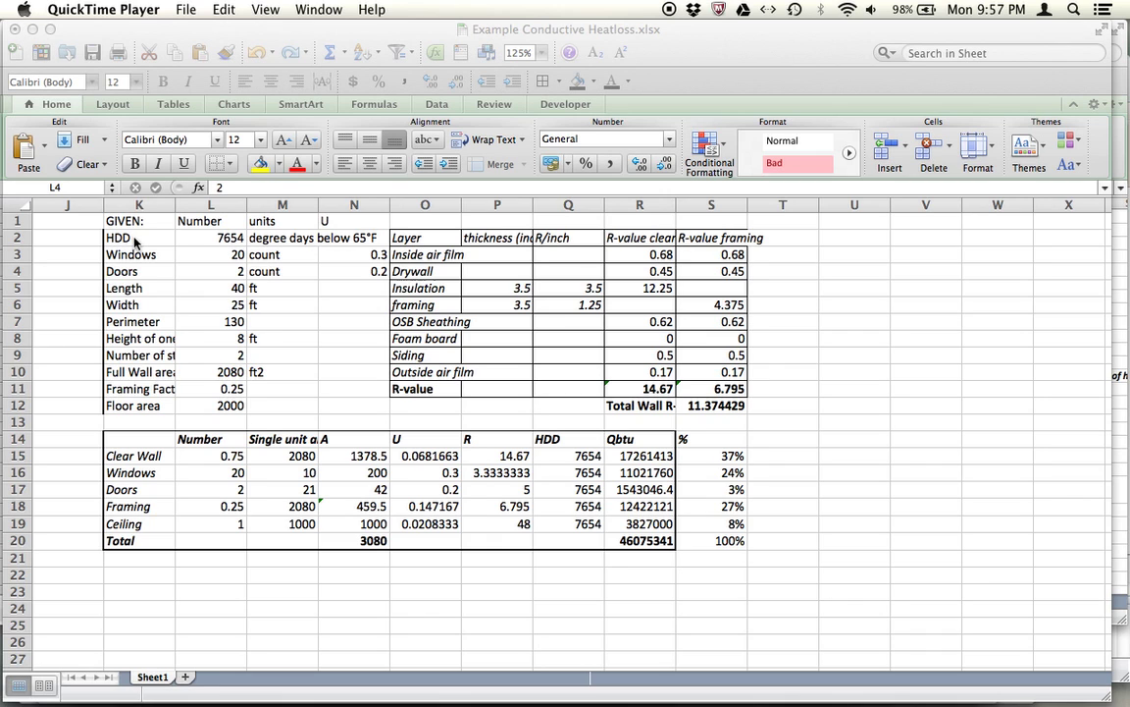
# Switch to Excel and review the HDD entry's number and units in the given data.
pyautogui.press('super+Tab')
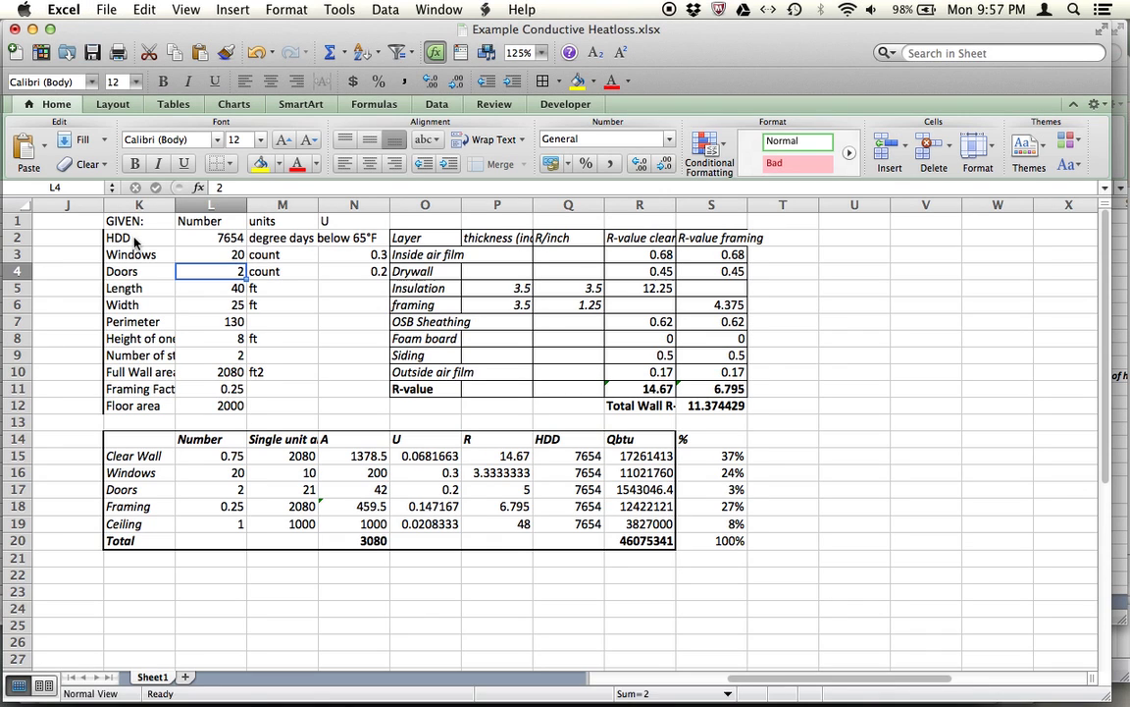
pyautogui.click(135, 240)
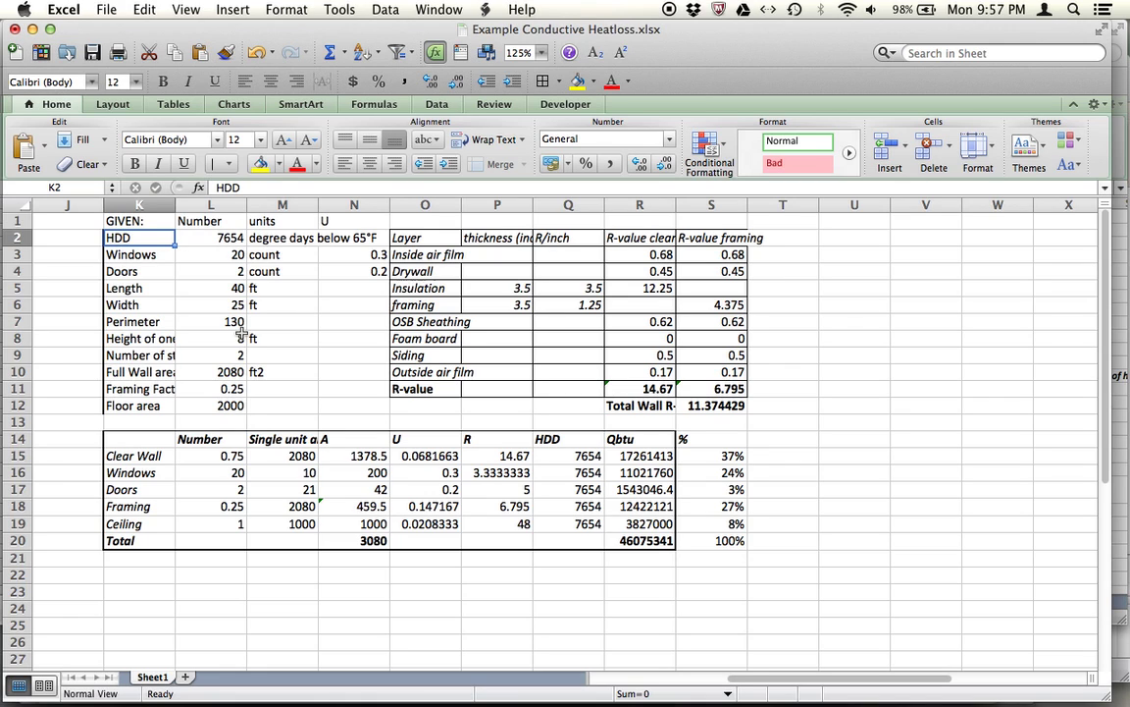
pyautogui.press('Right')
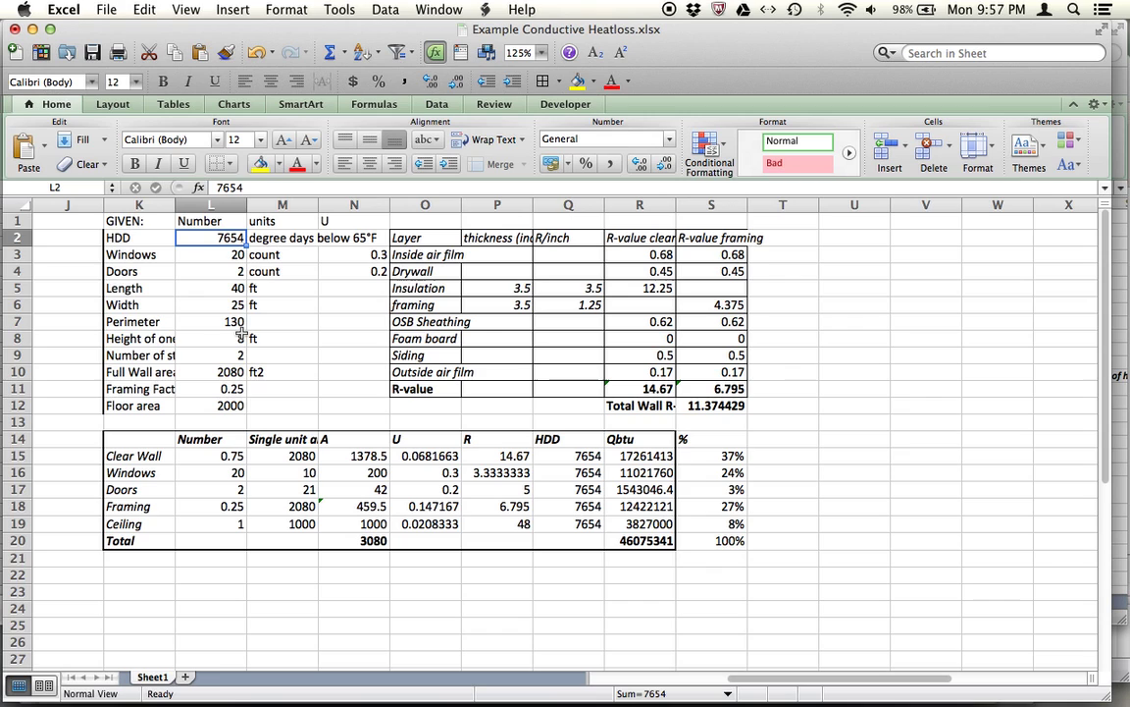
pyautogui.press('Left')
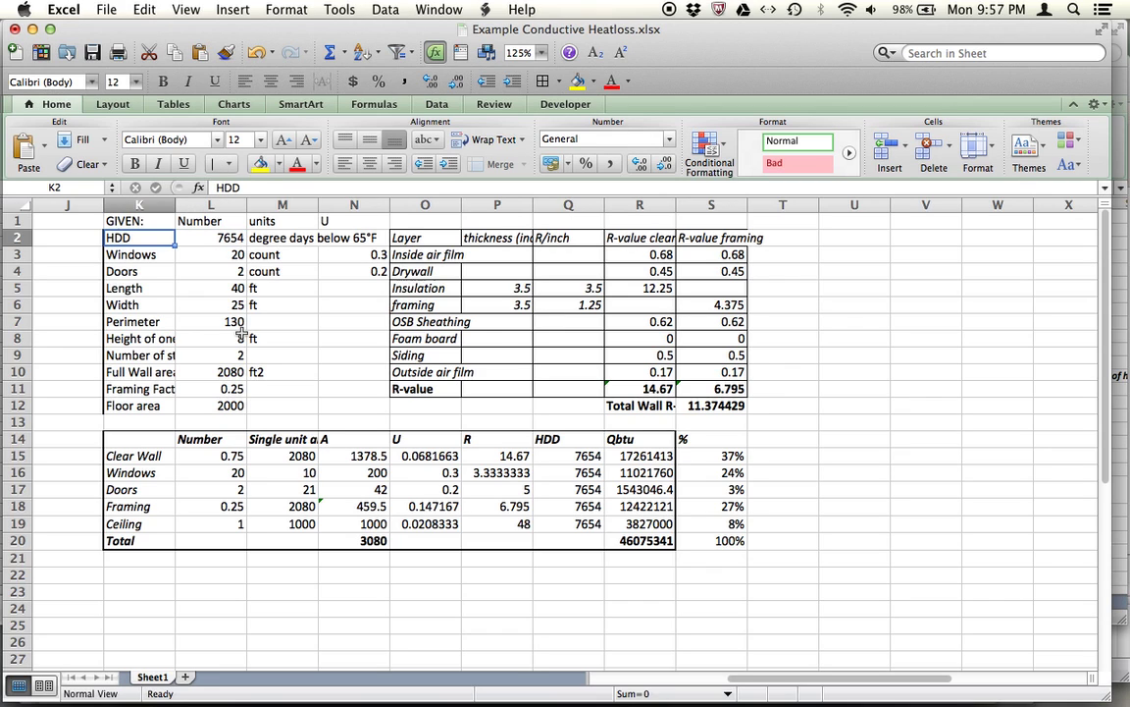
pyautogui.press('Right')
pyautogui.press('Right')
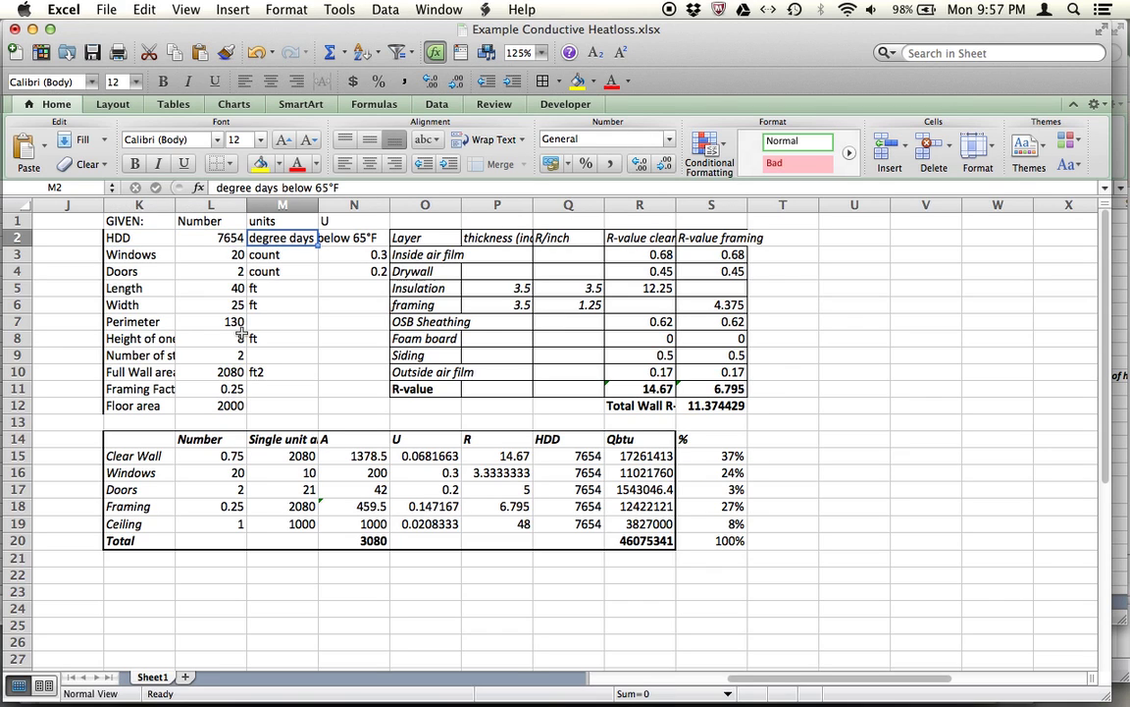
pyautogui.press('Up')
pyautogui.press('Left')
pyautogui.press('Left')
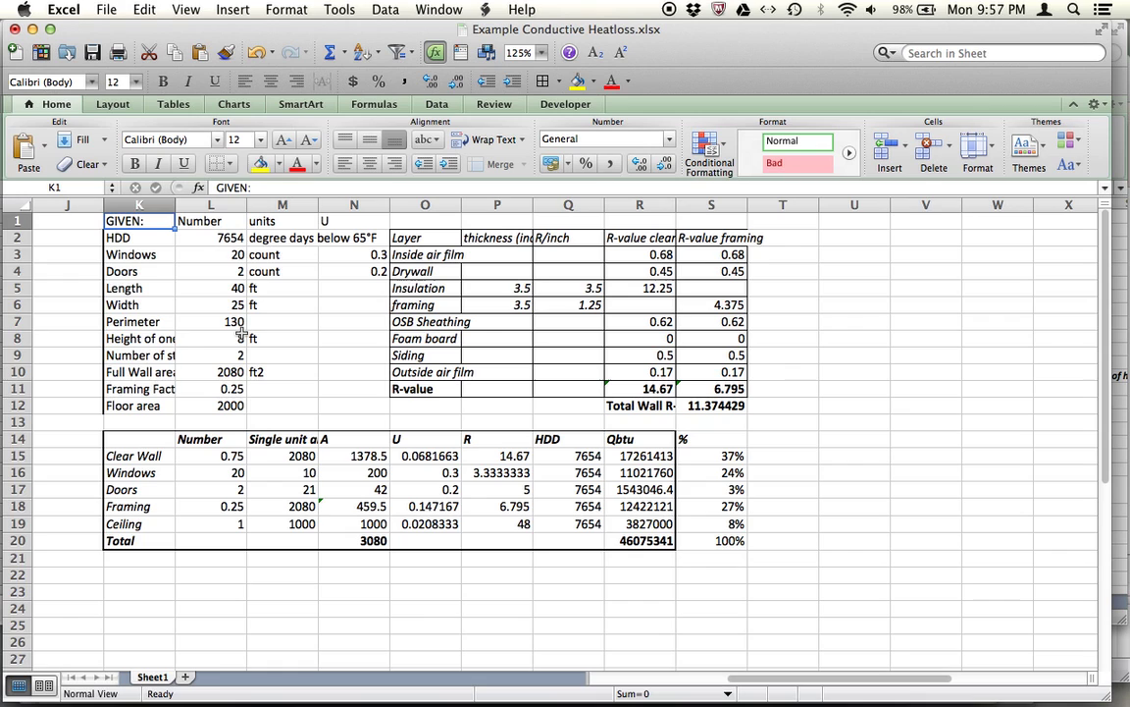
# Review the count, units and U-value given for the windows.
pyautogui.press('Down')
pyautogui.press('Down')
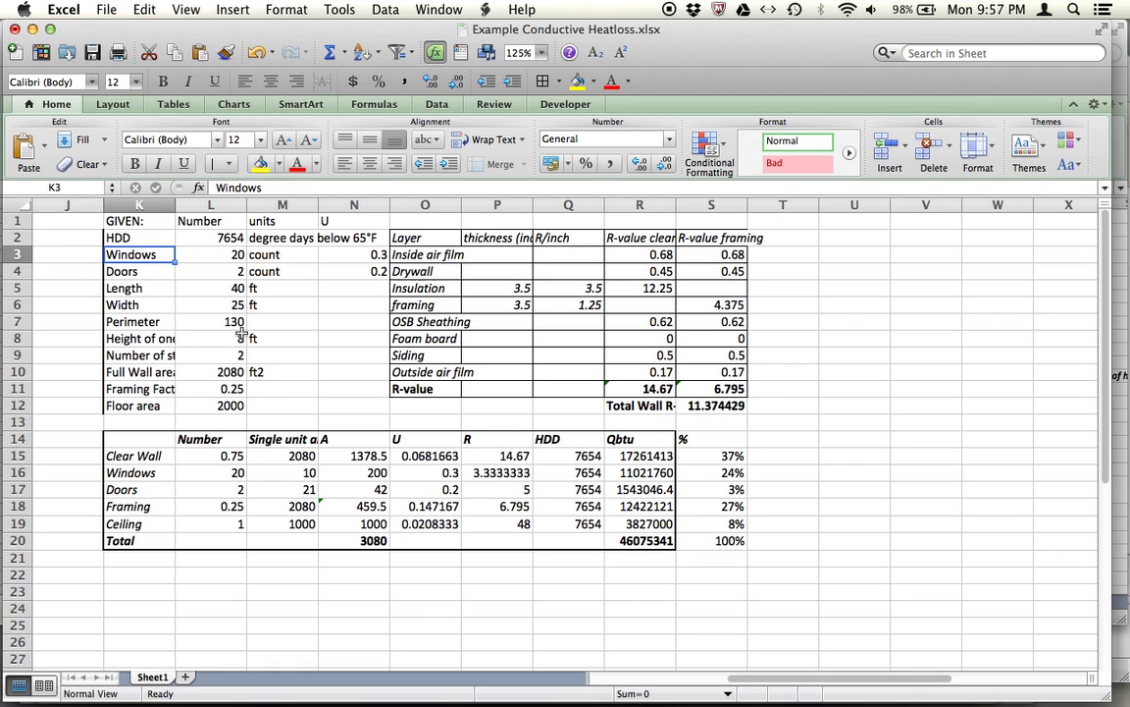
pyautogui.press('Right')
pyautogui.press('Right')
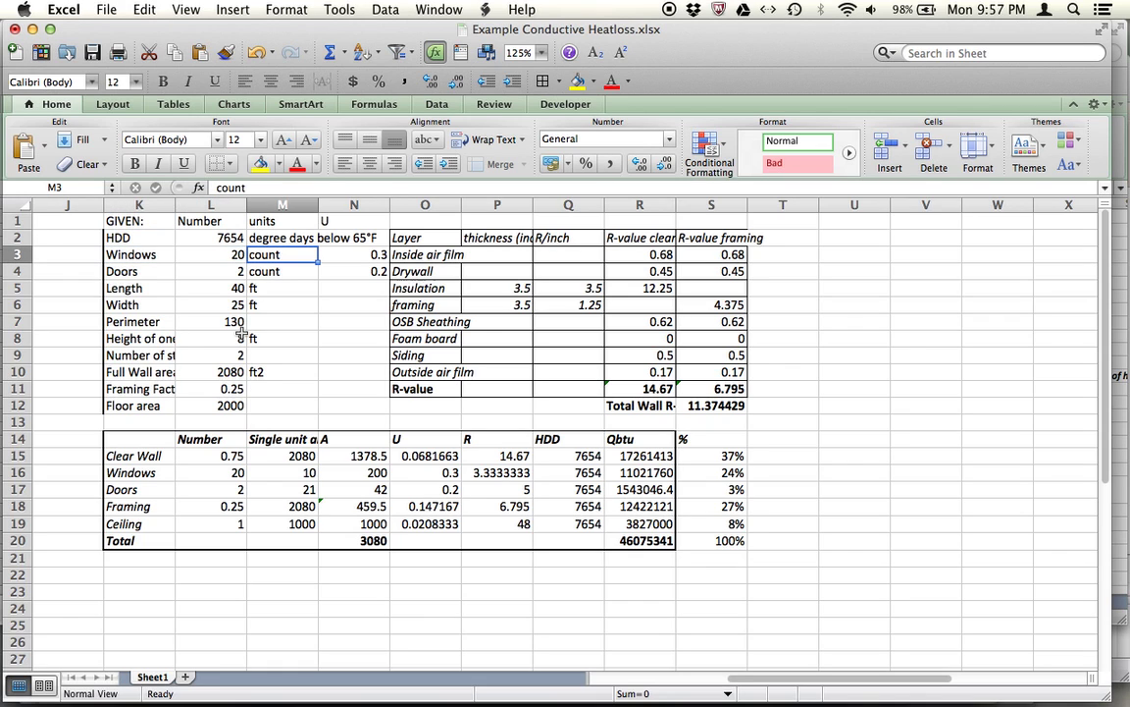
pyautogui.press('Left')
pyautogui.press('Right')
pyautogui.press('Right')
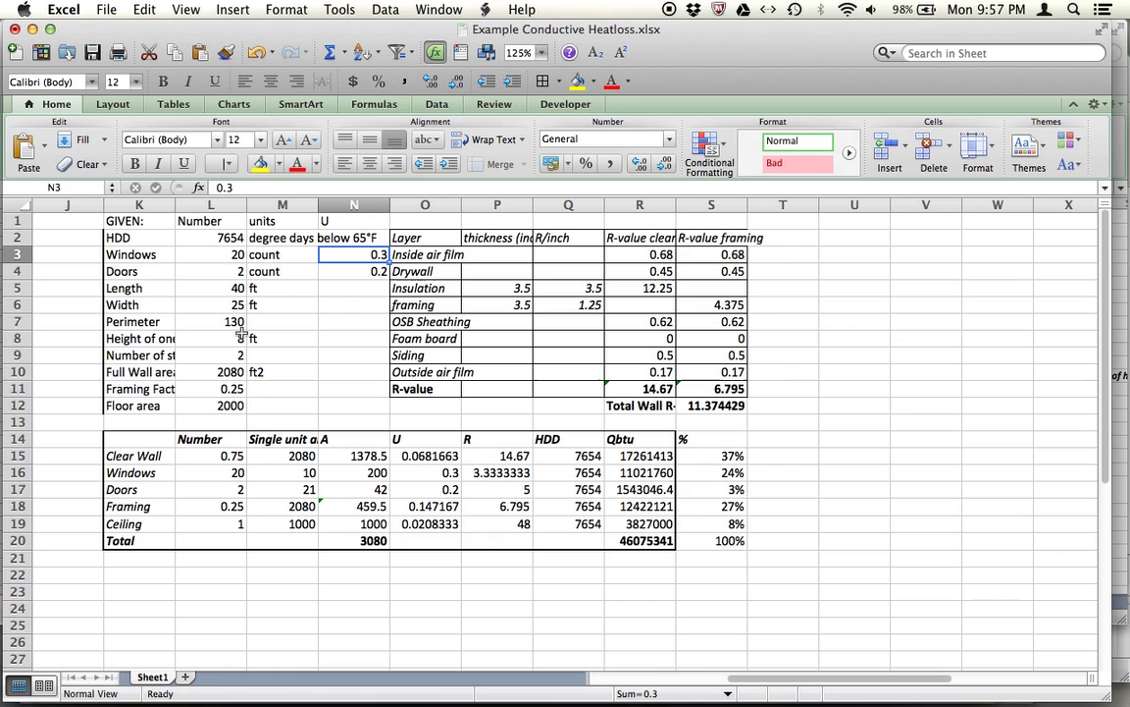
# Review the count, units and U-value given for the doors.
pyautogui.press('Left')
pyautogui.press('Left')
pyautogui.press('Left')
pyautogui.press('Down')
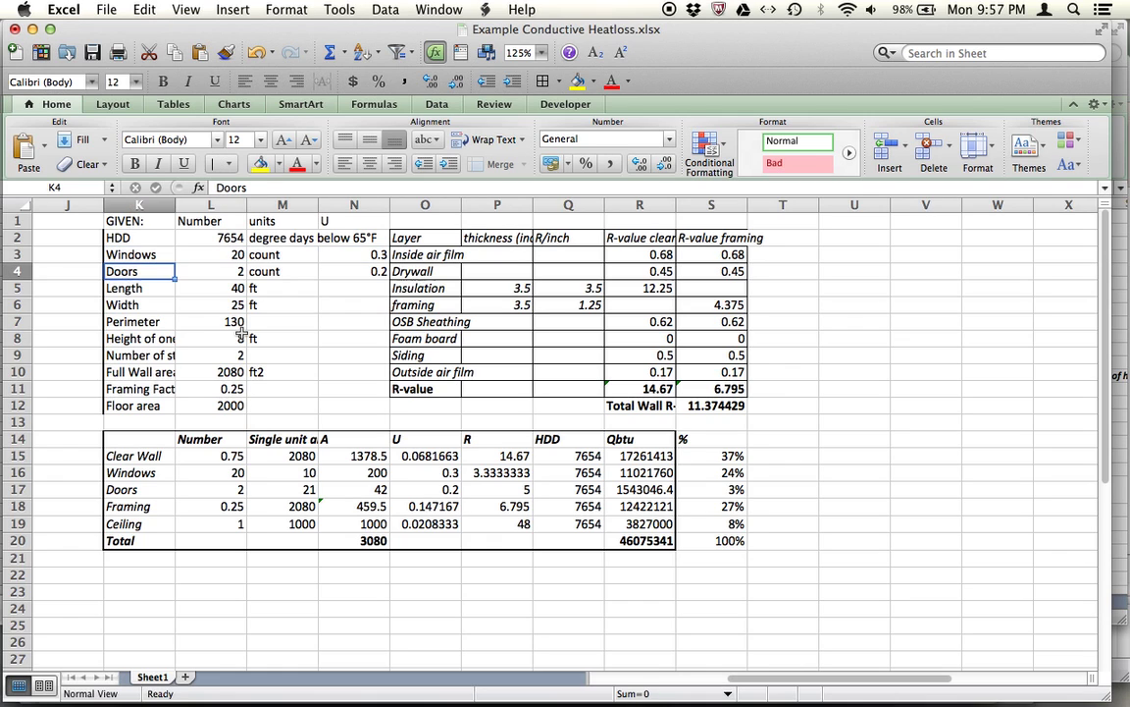
pyautogui.press('Right')
pyautogui.press('Right')
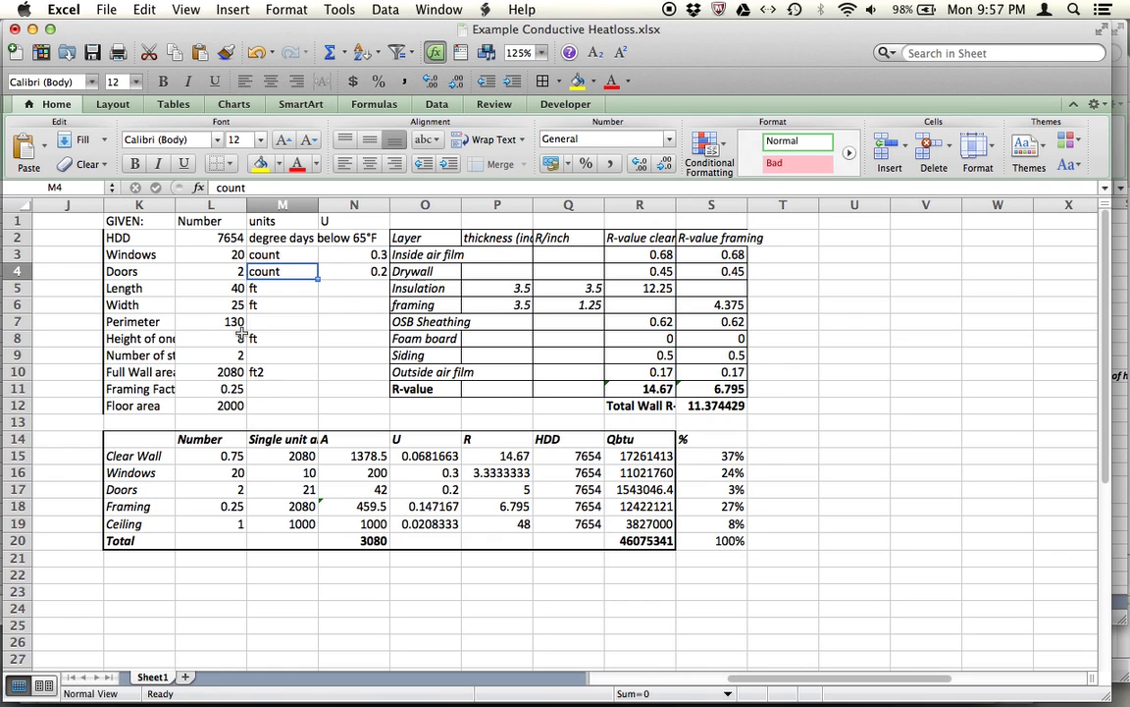
pyautogui.press('Right')
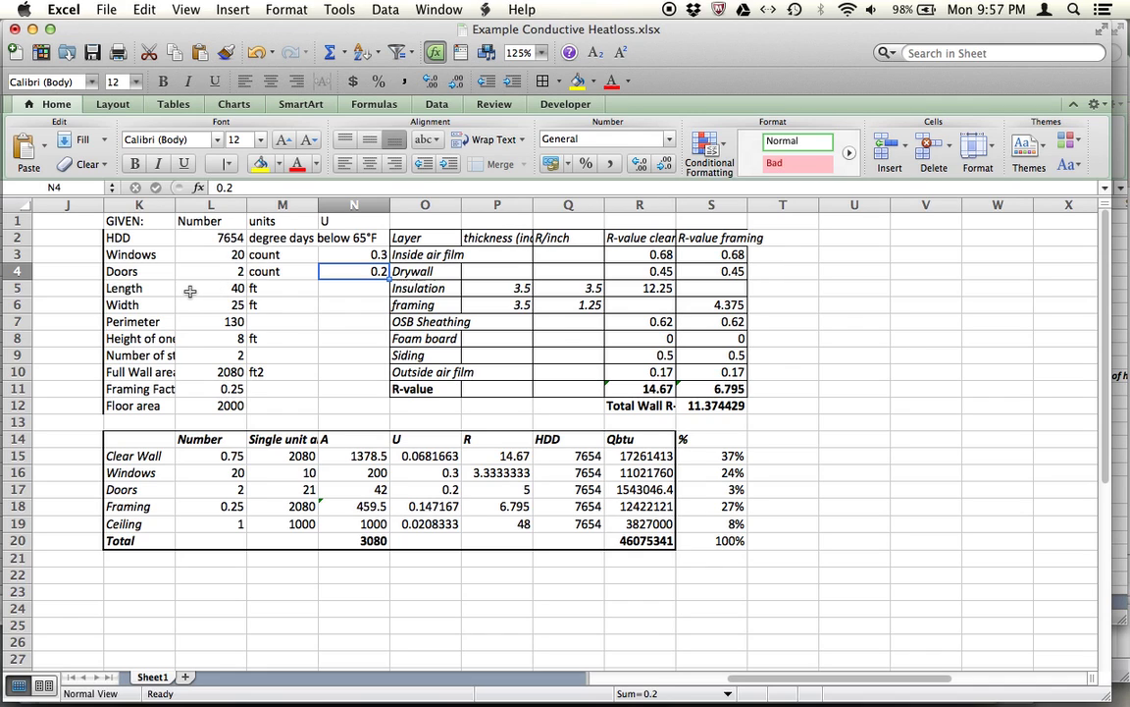
# Review the given building length, width and height of one story.
pyautogui.click(189, 291)
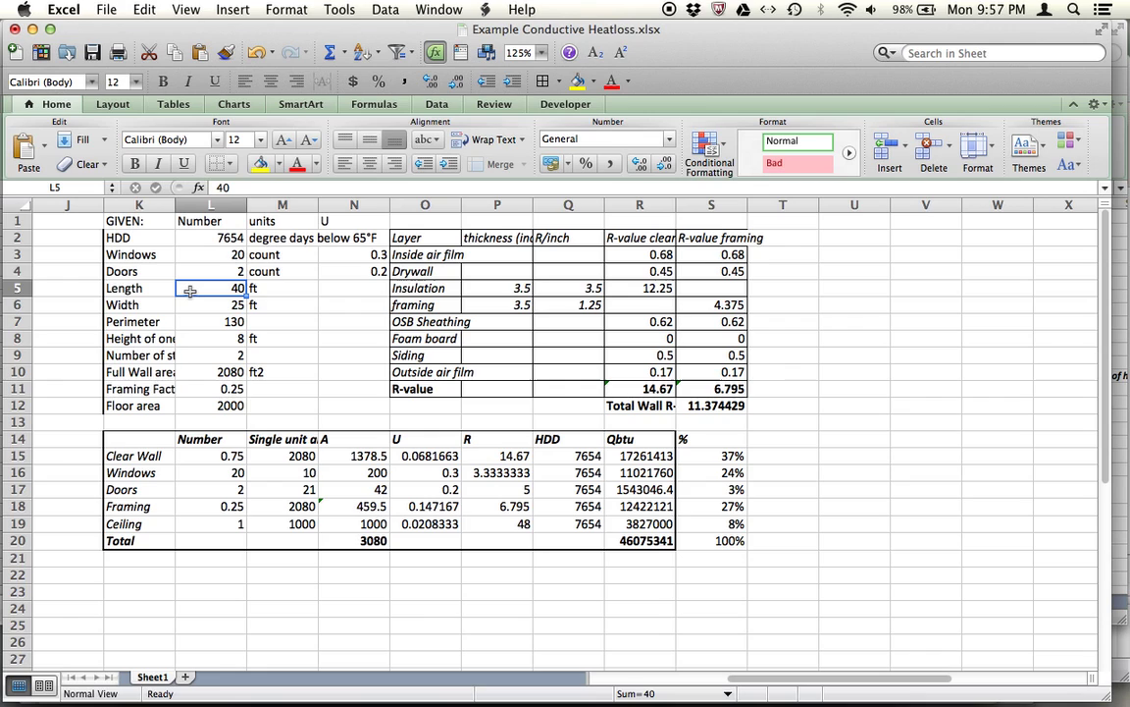
pyautogui.press('Down')
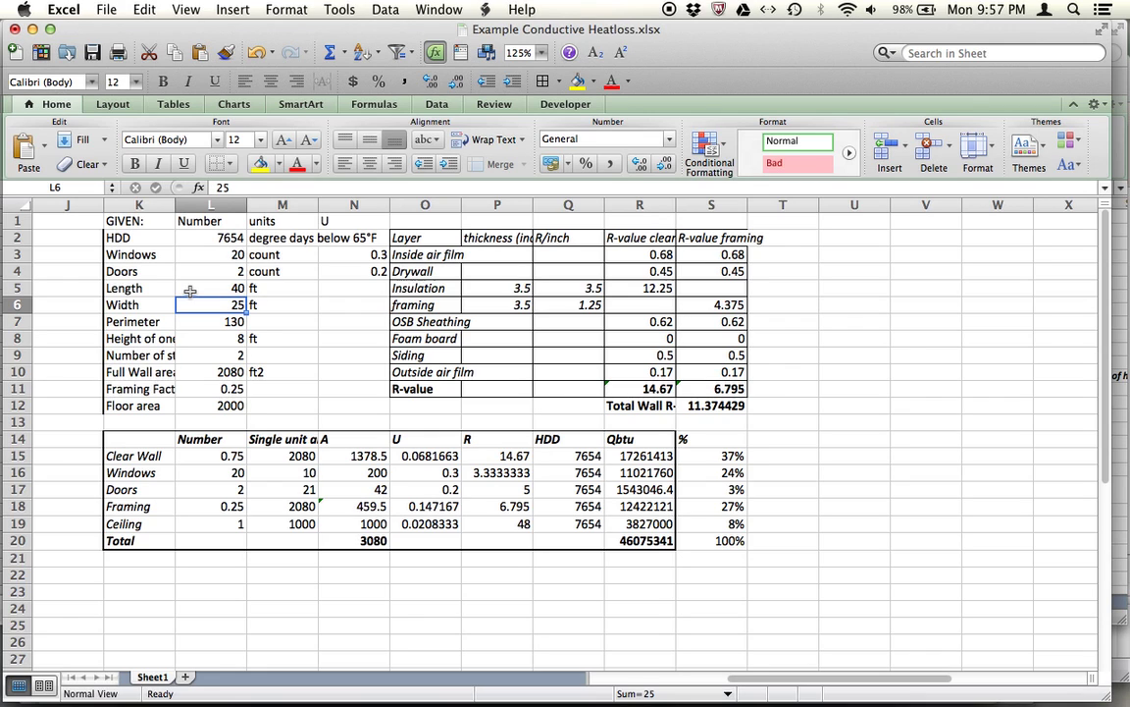
pyautogui.click(138, 340)
pyautogui.press('Right')
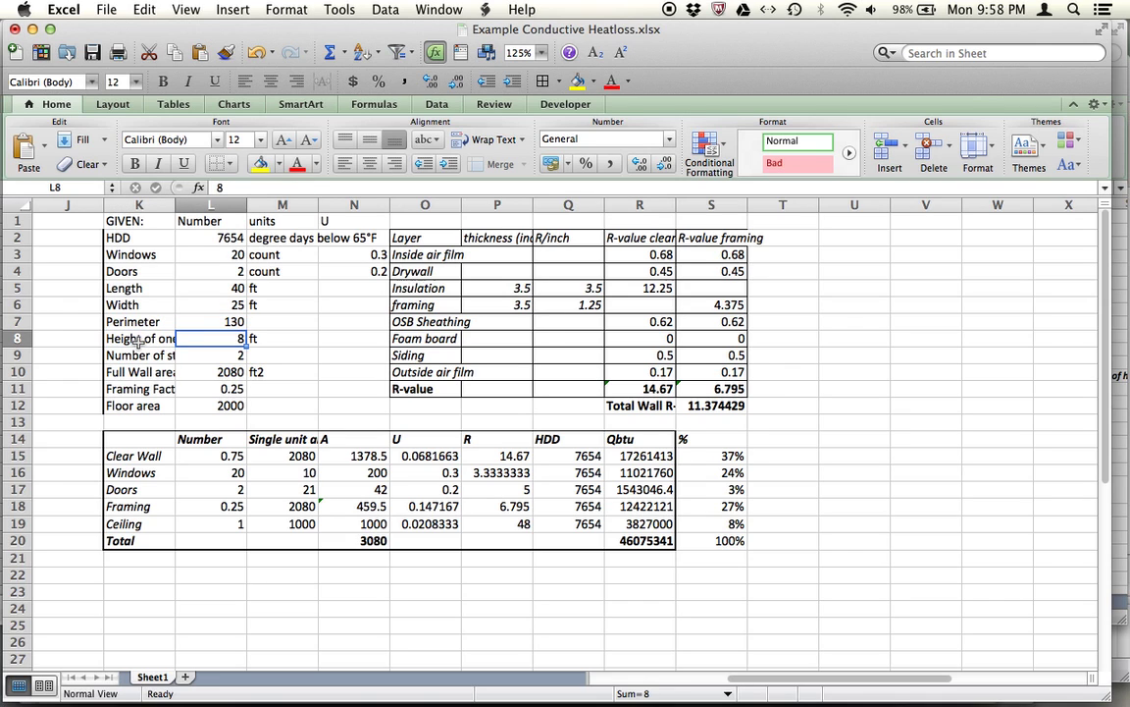
# Enter ft as the unit for the perimeter in cell M7.
pyautogui.click(272, 322)
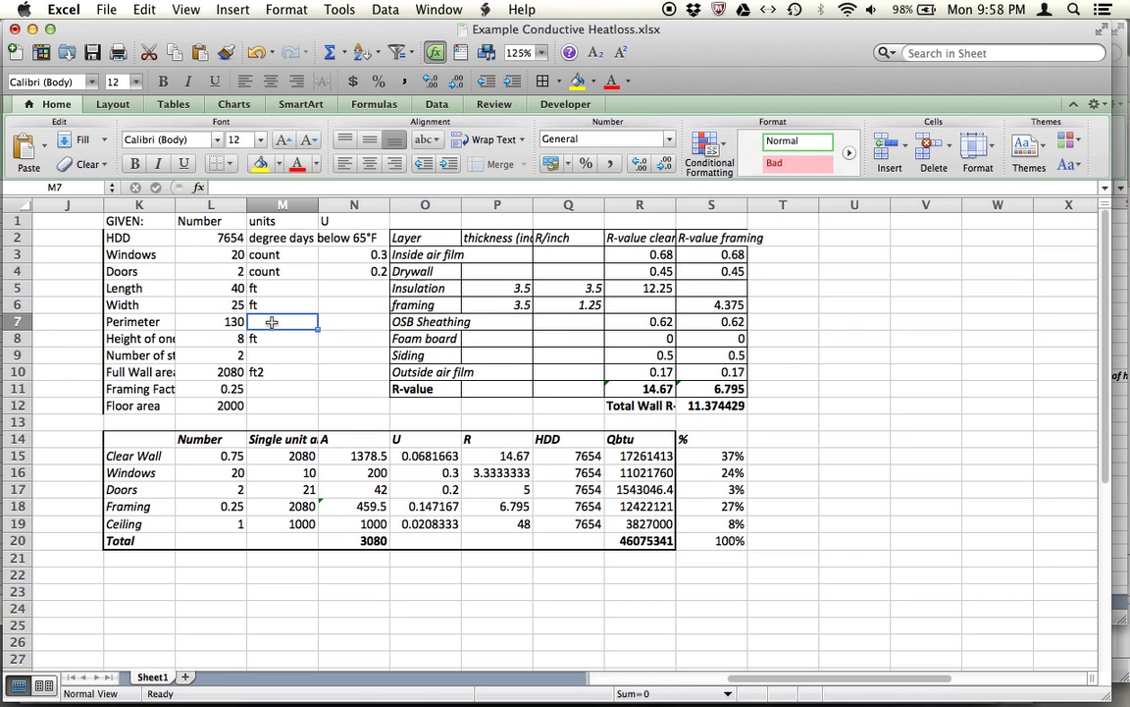
pyautogui.write('ft2')
pyautogui.press('Return')
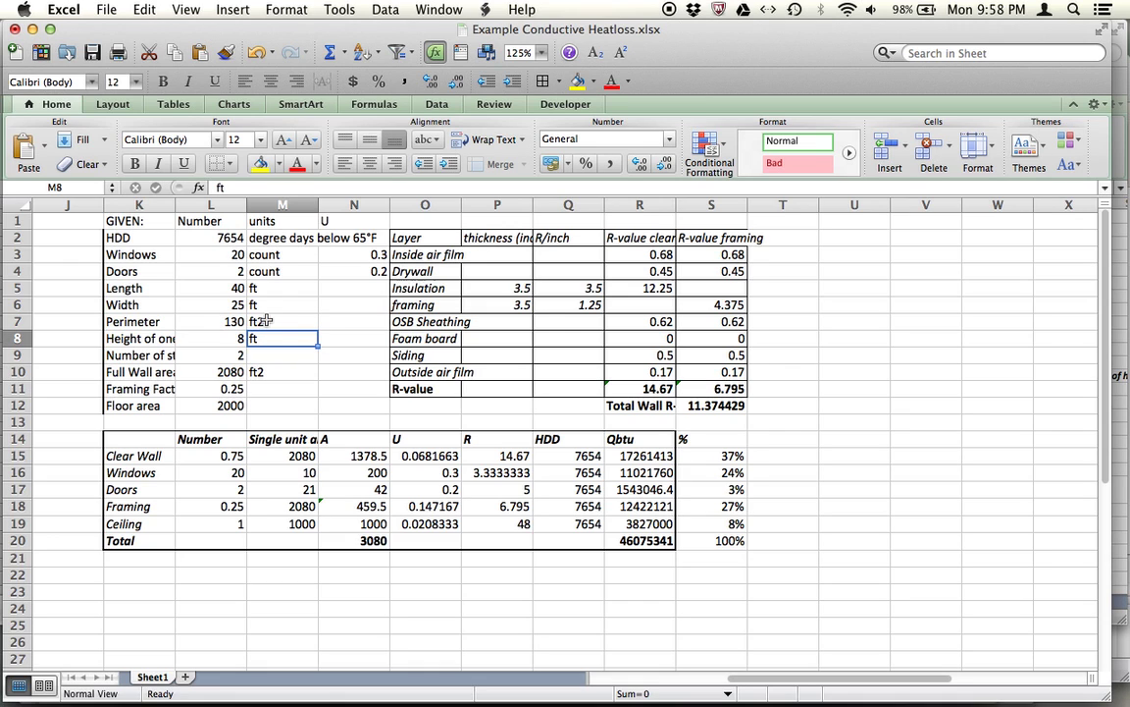
pyautogui.click(290, 321)
pyautogui.click(267, 187)
pyautogui.press('BackSpace')
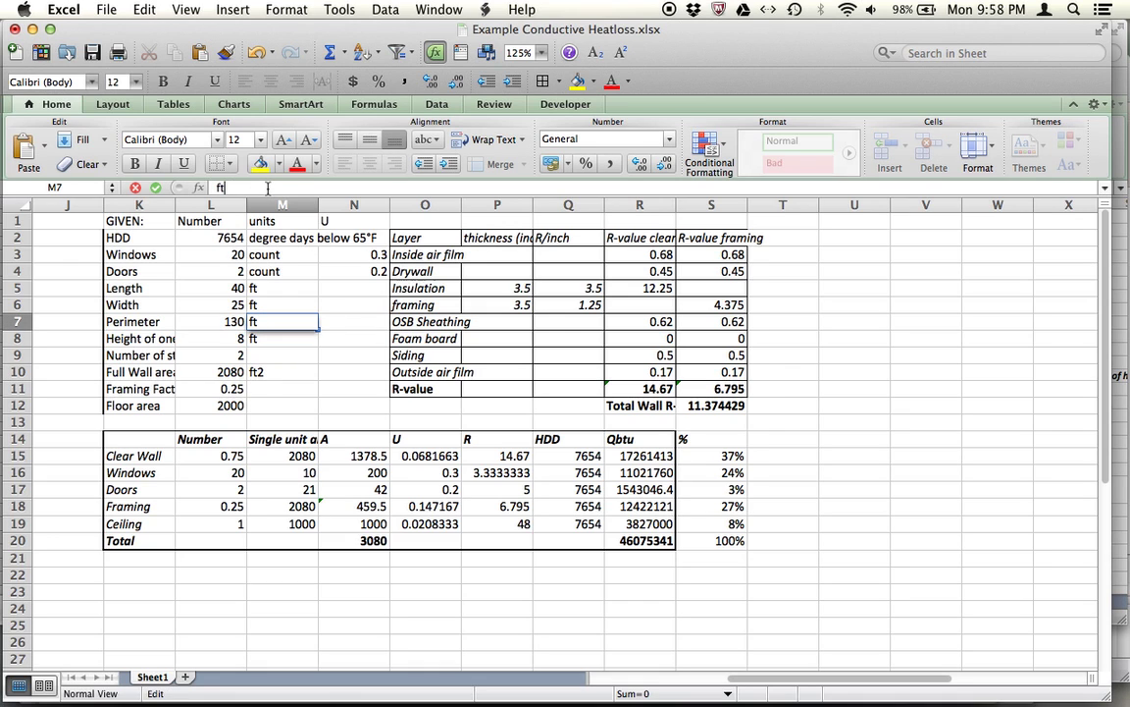
pyautogui.press('Return')
# Inspect the perimeter formula in cell L7 and the length and width cells it references.
pyautogui.click(220, 321)
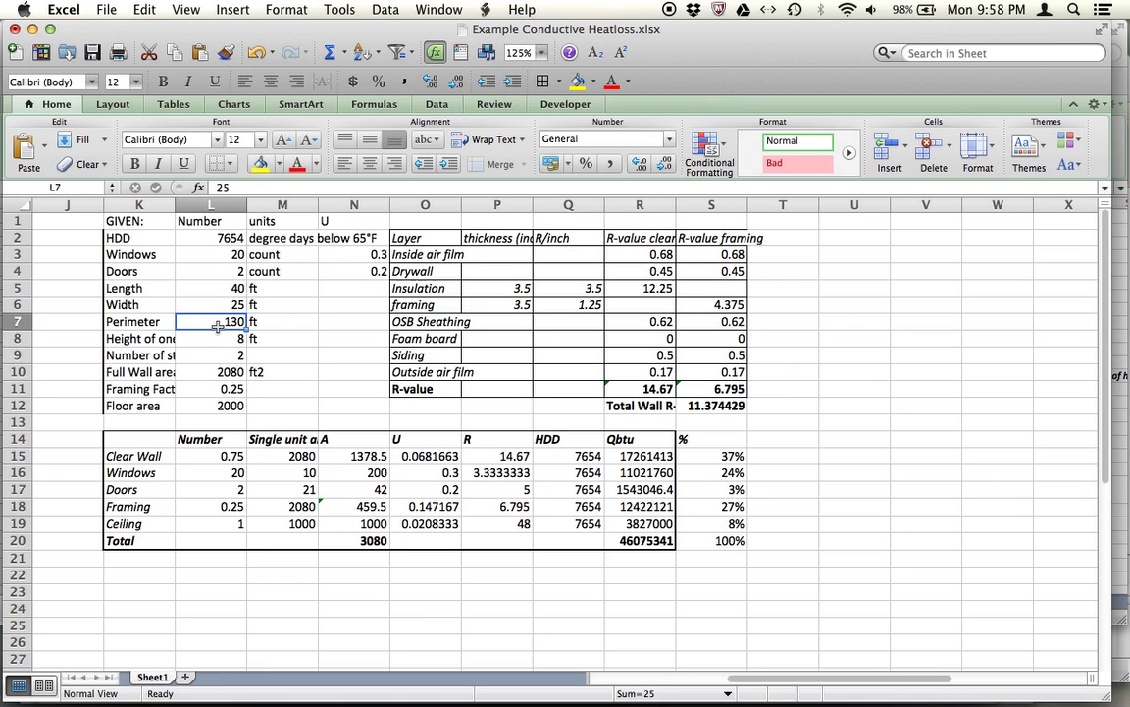
pyautogui.click(361, 183)
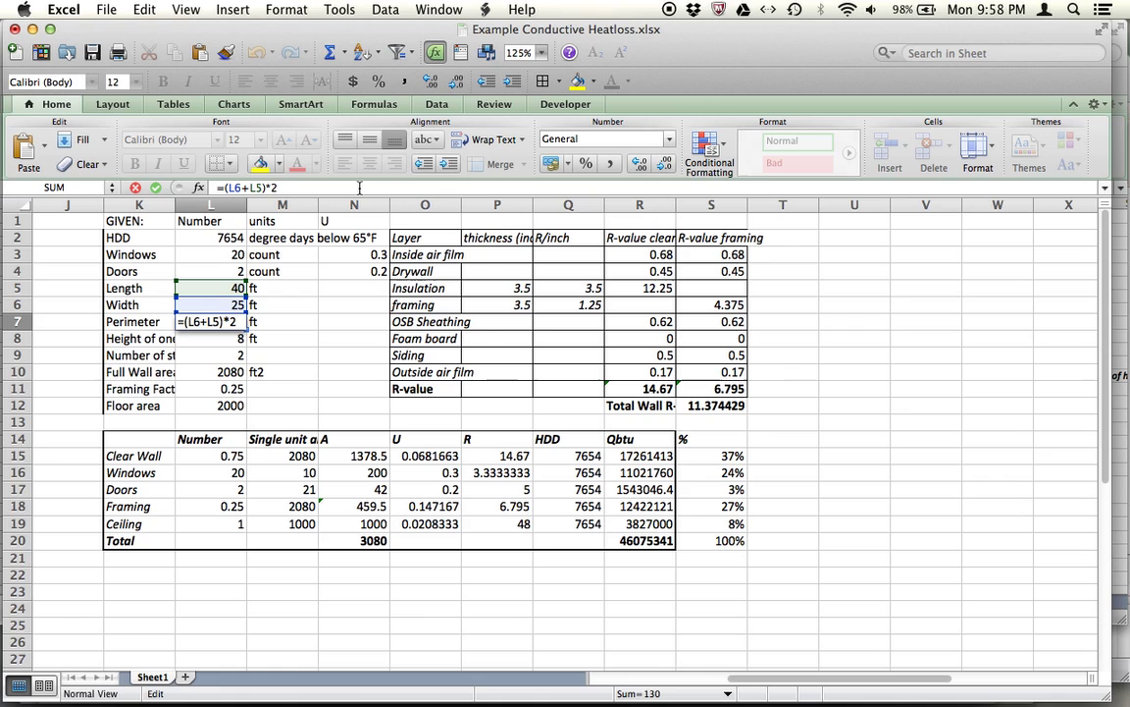
pyautogui.press('Return')
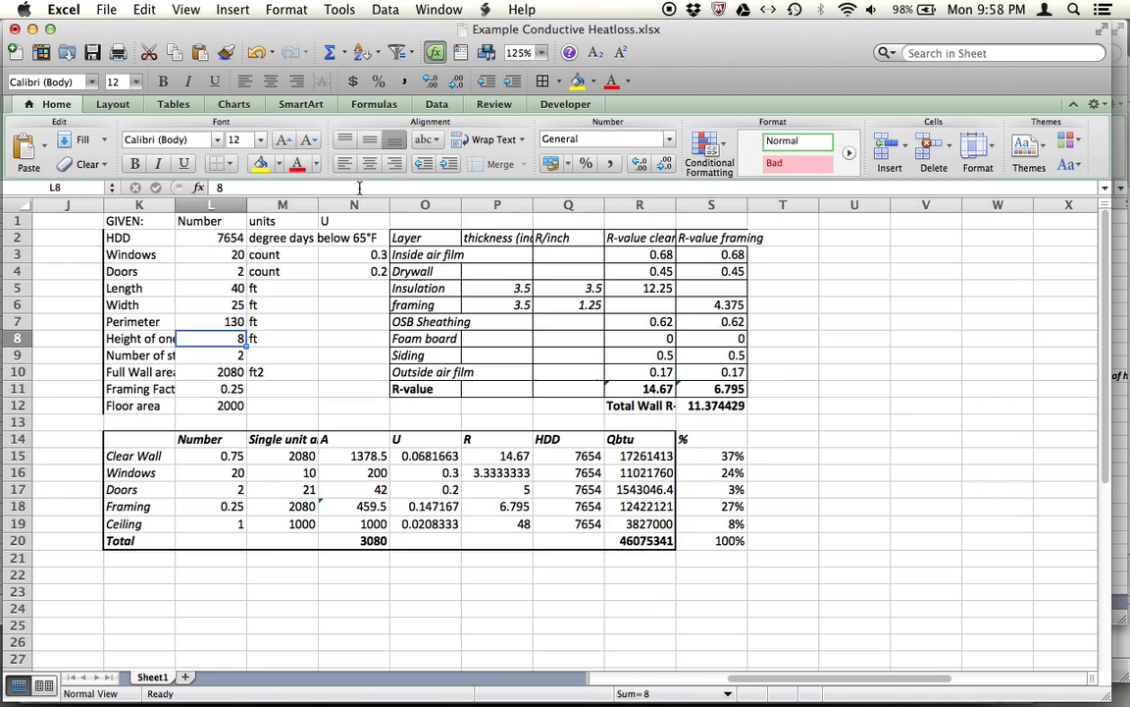
pyautogui.press('Up')
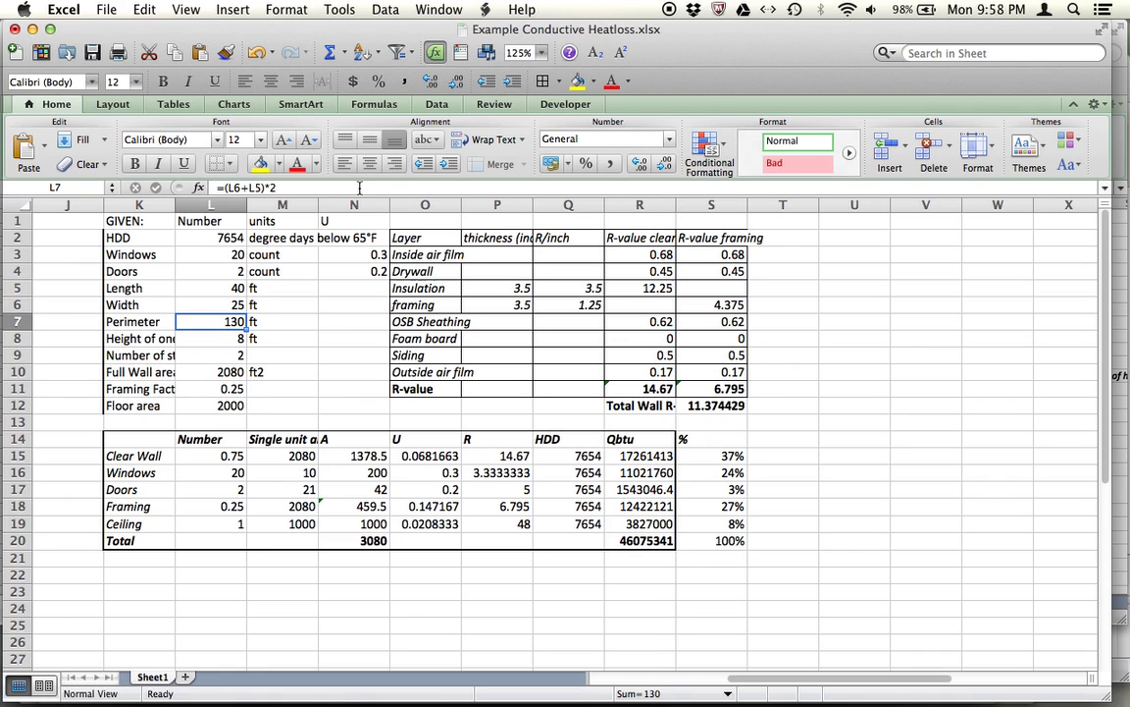
# Review the story height and number of stories, and inspect the full wall area formula in cell L10.
pyautogui.press('Down')
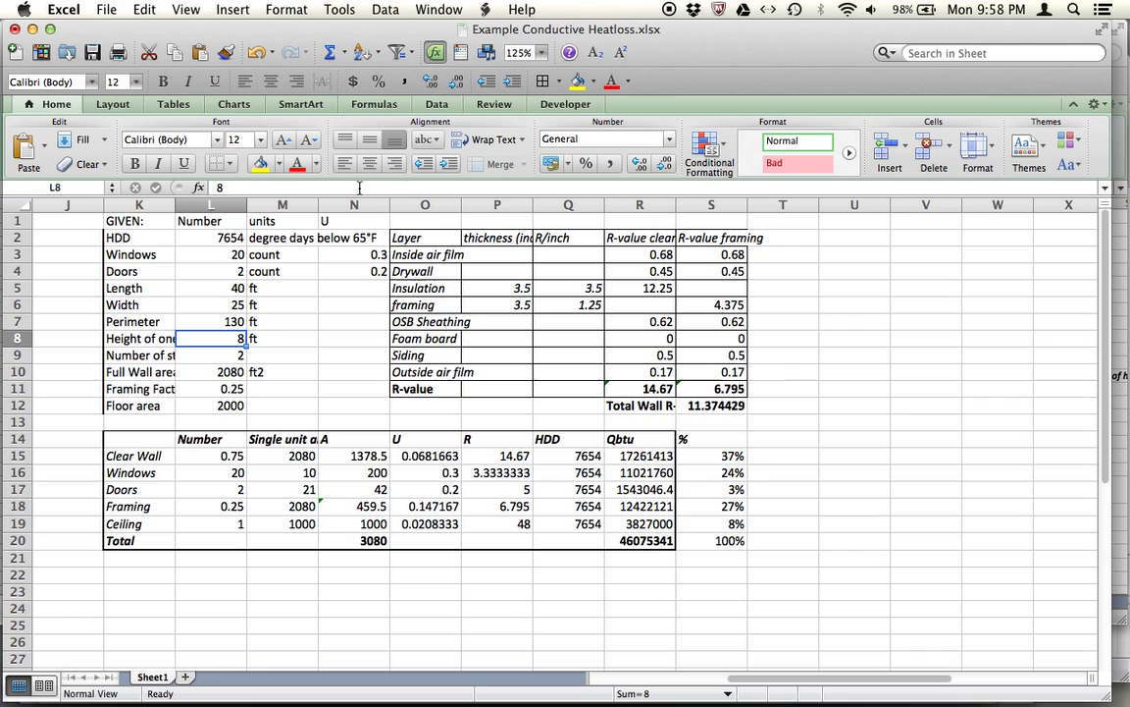
pyautogui.press('Down')
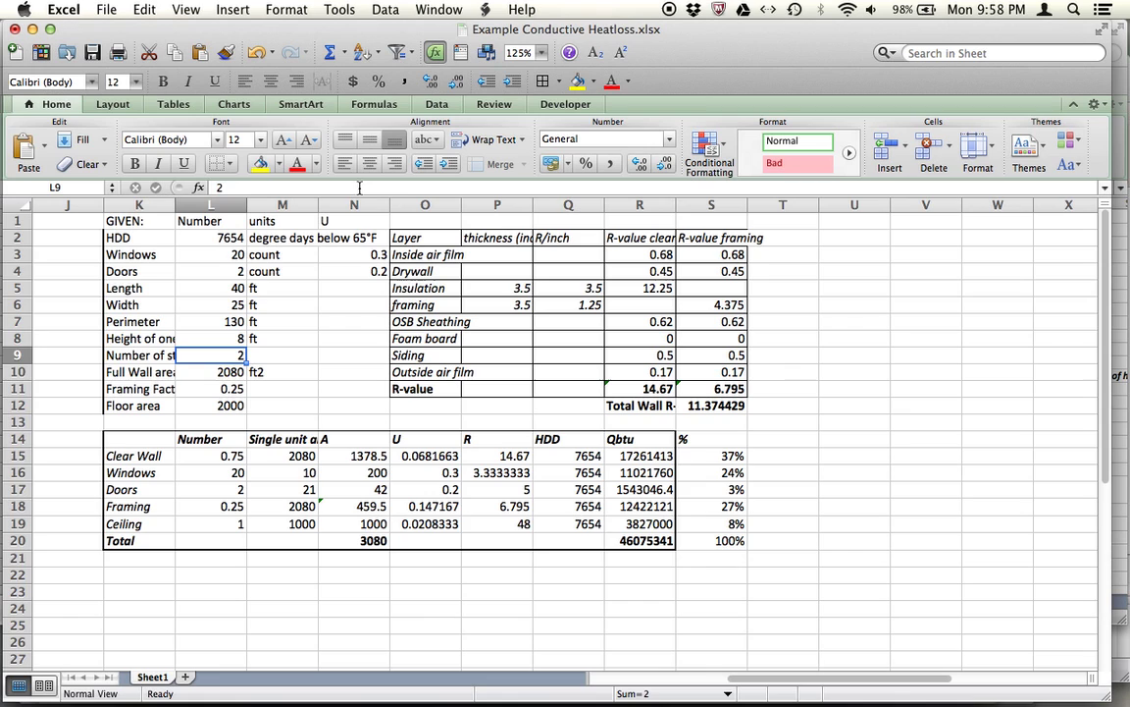
pyautogui.press('Down')
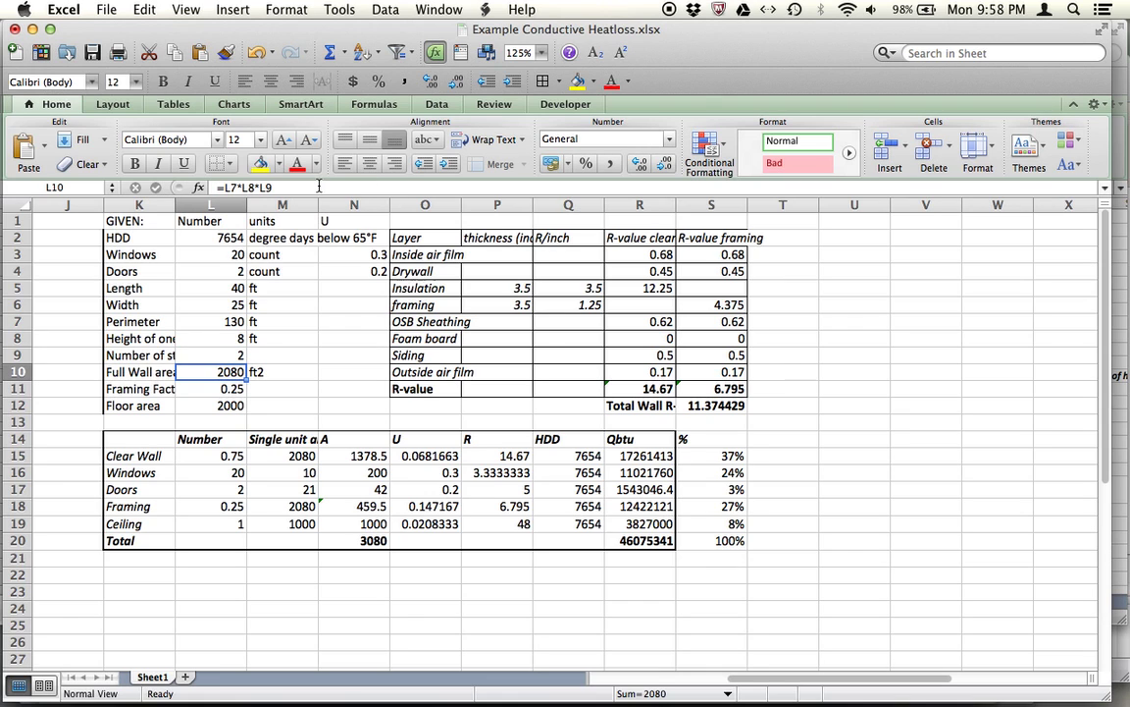
pyautogui.click(319, 187)
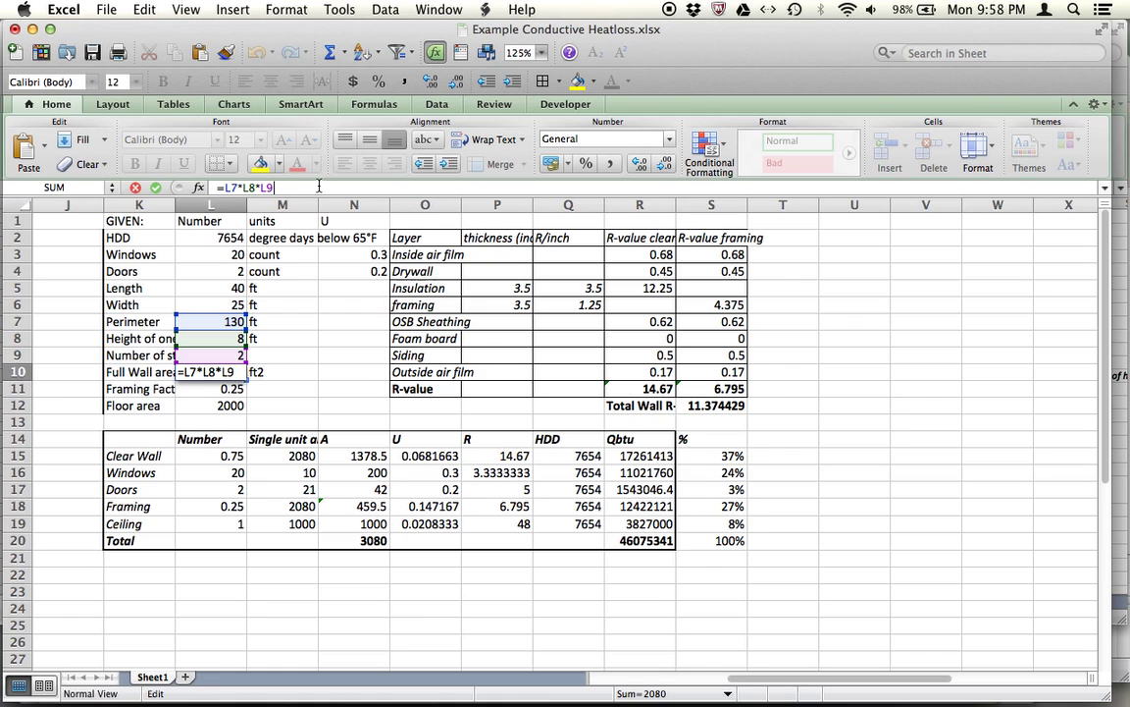
pyautogui.press('Return')
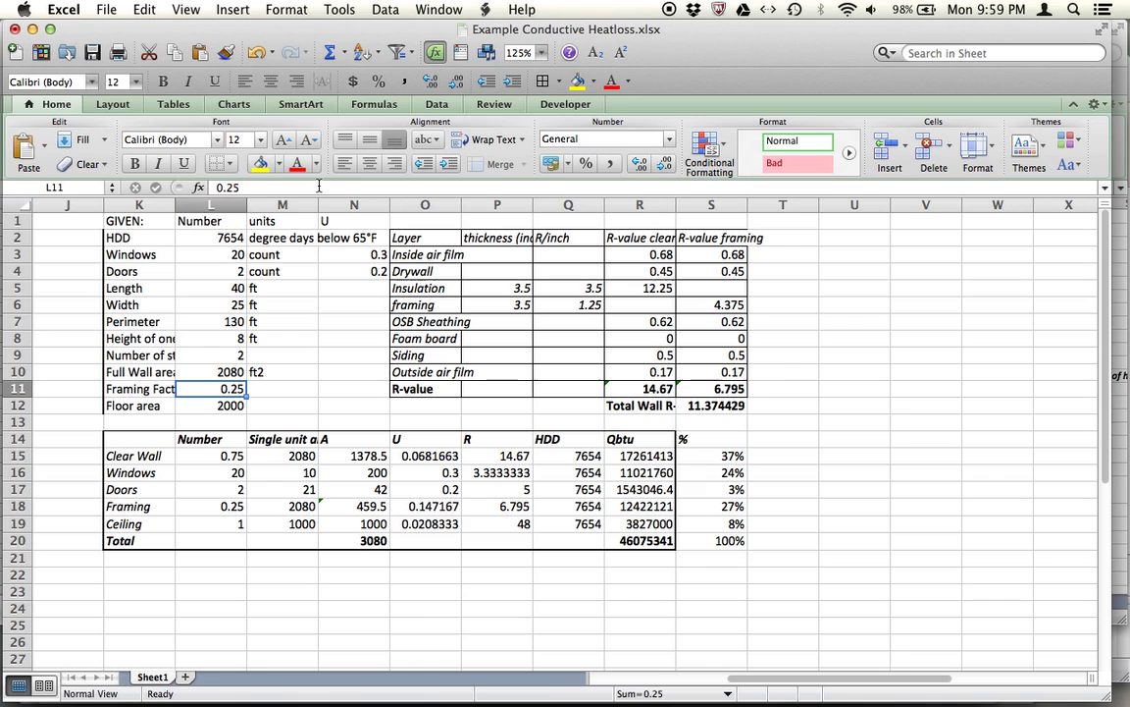
# Check the framing factor entry in cell L11 and inspect the floor area formula in cell L12.
pyautogui.click(309, 187)
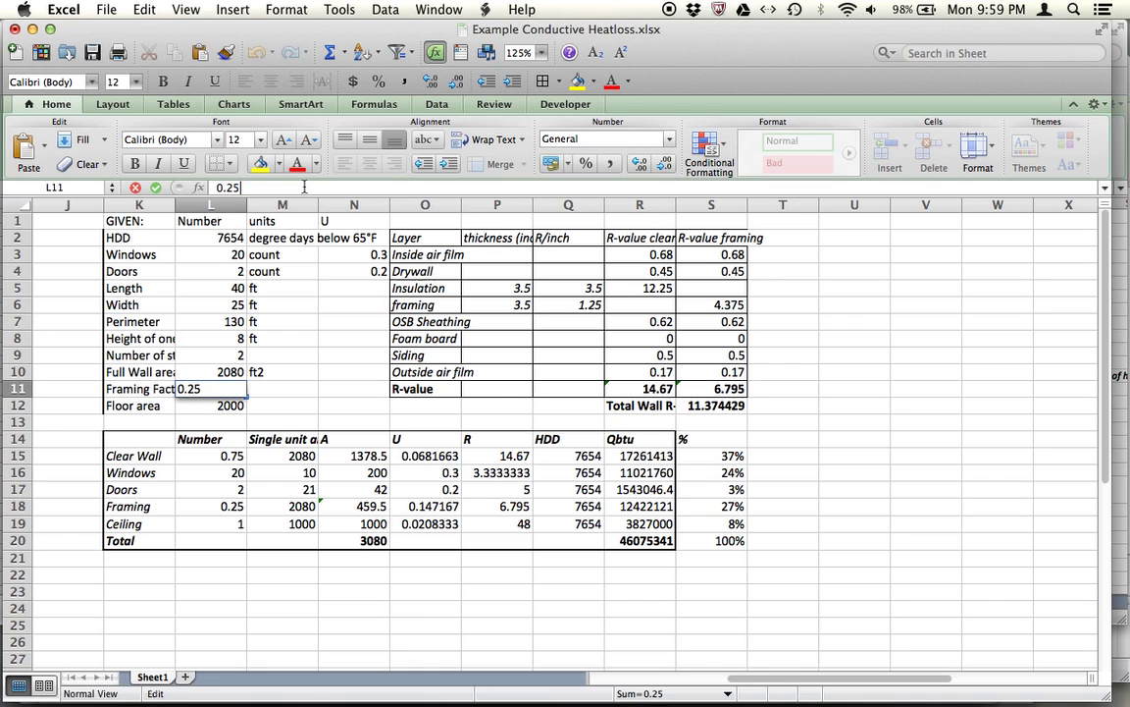
pyautogui.press('Return')
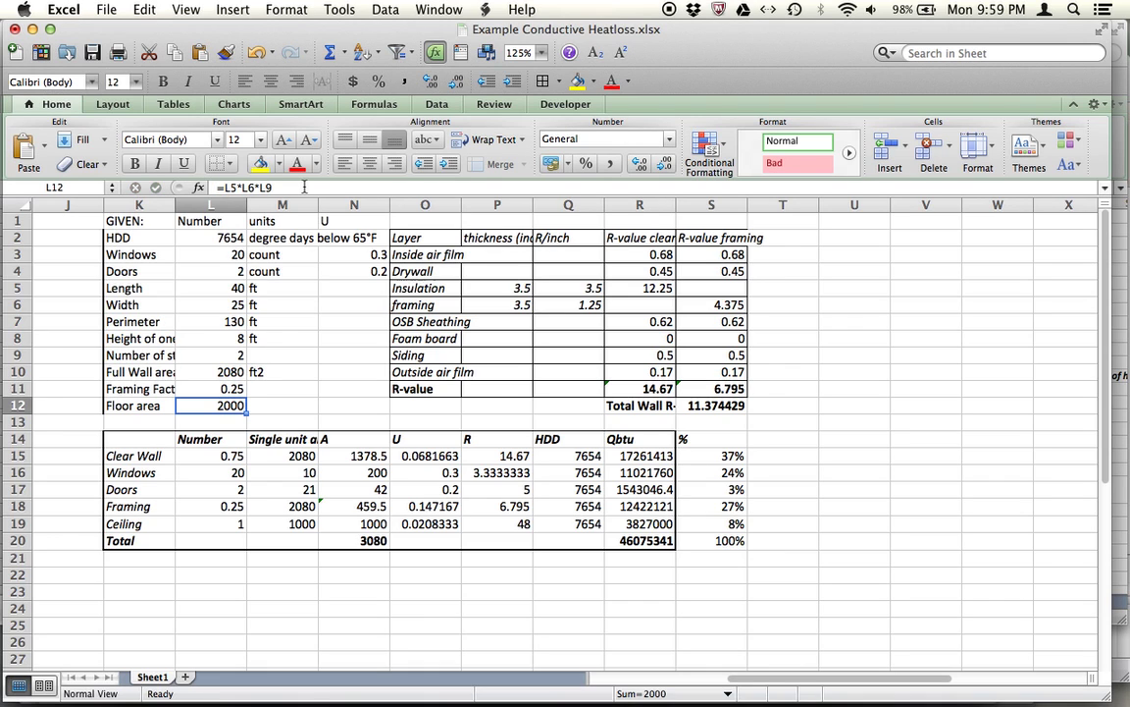
pyautogui.press('Up')
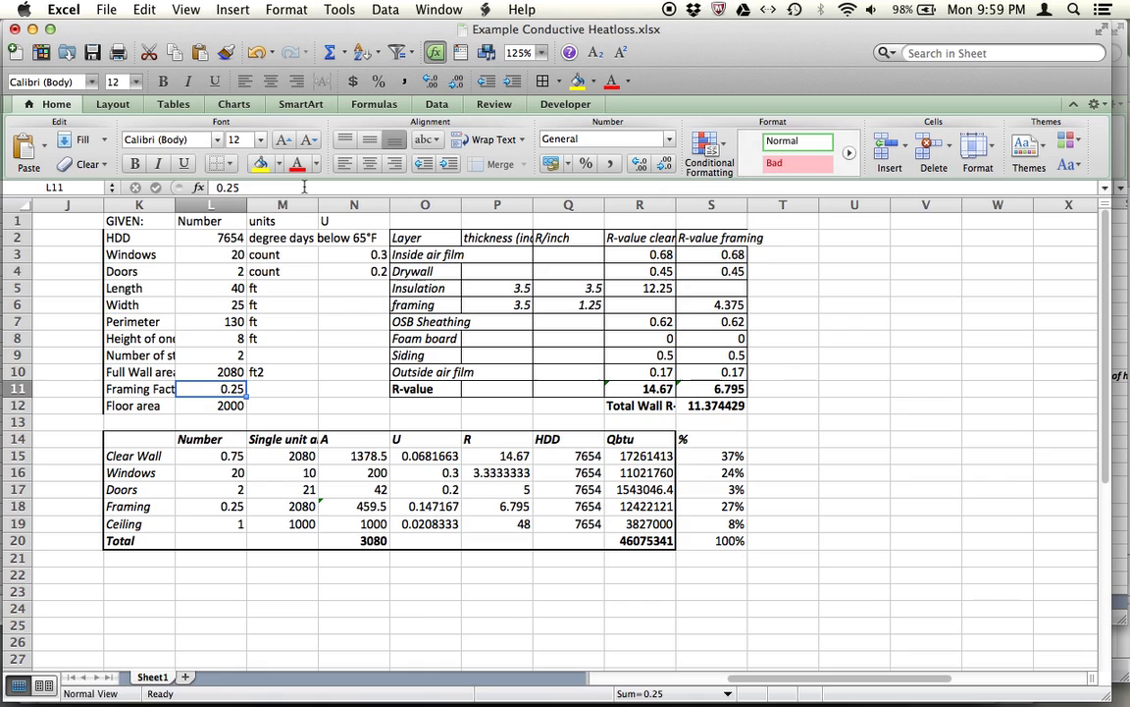
pyautogui.press('Down')
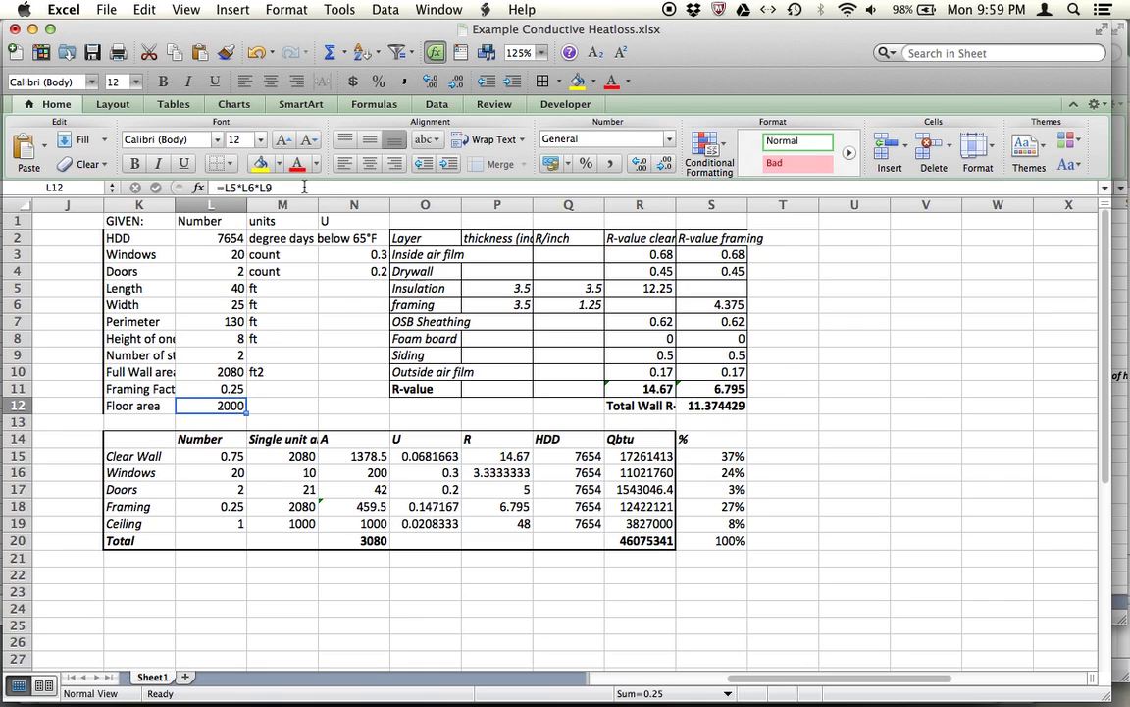
pyautogui.click(326, 187)
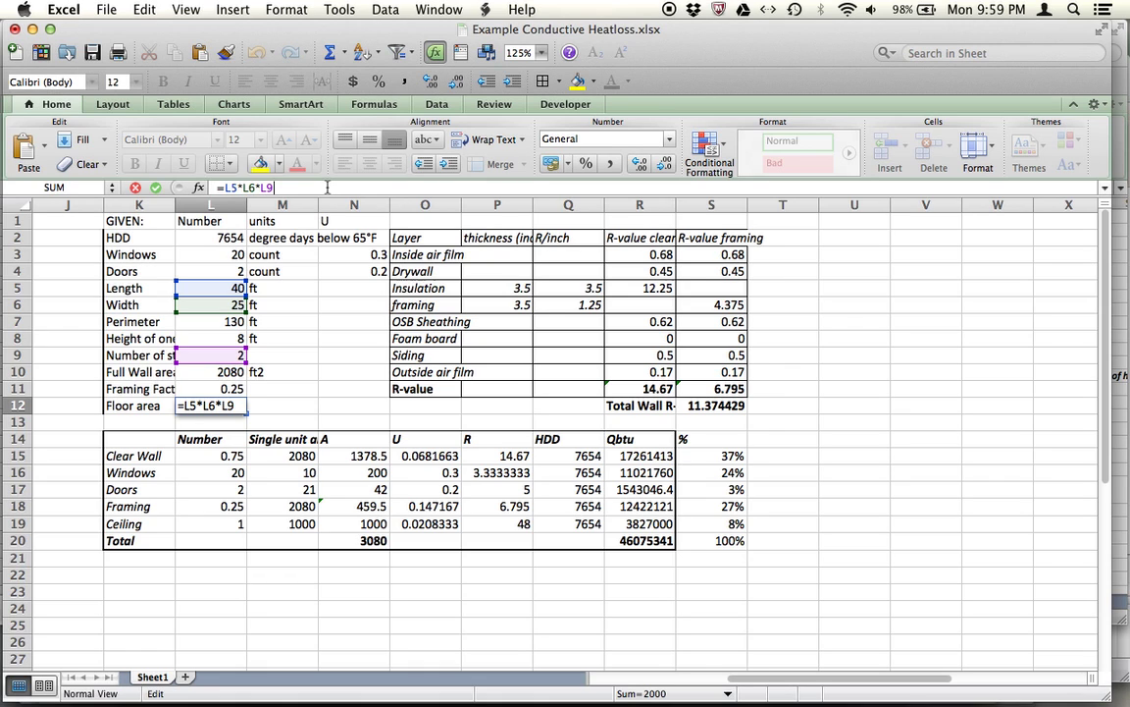
pyautogui.press('Return')
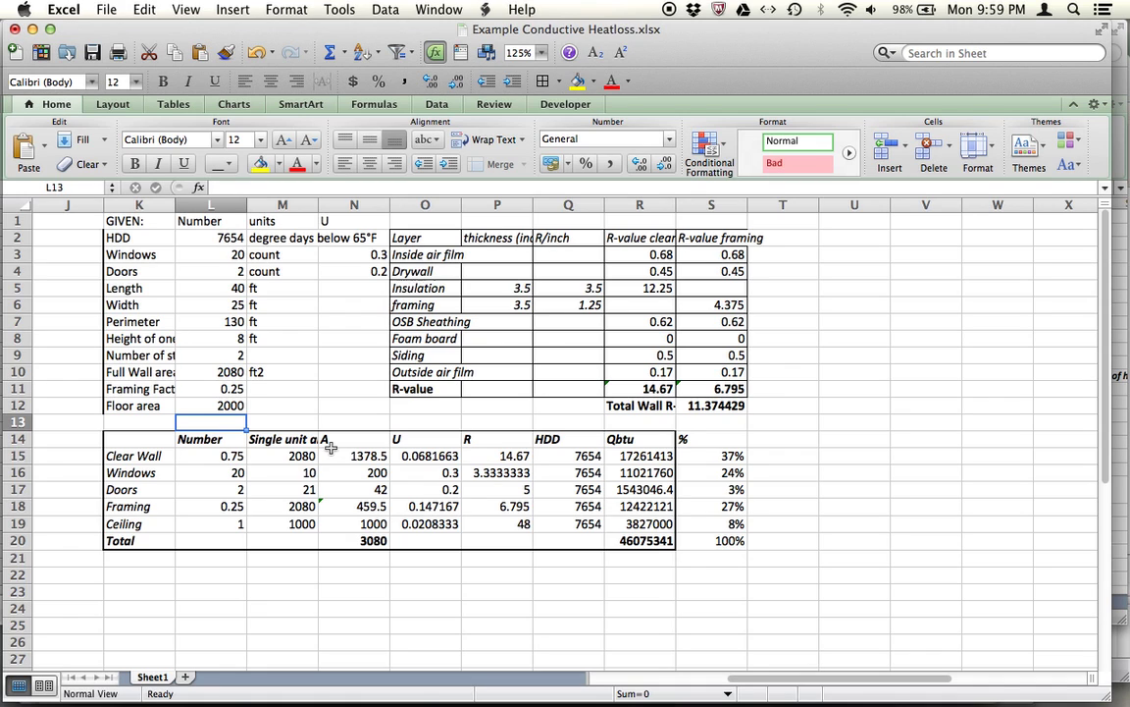
# Review the building component names in K15 to K19 of the heat-loss table.
pyautogui.click(147, 438)
pyautogui.press('Down')
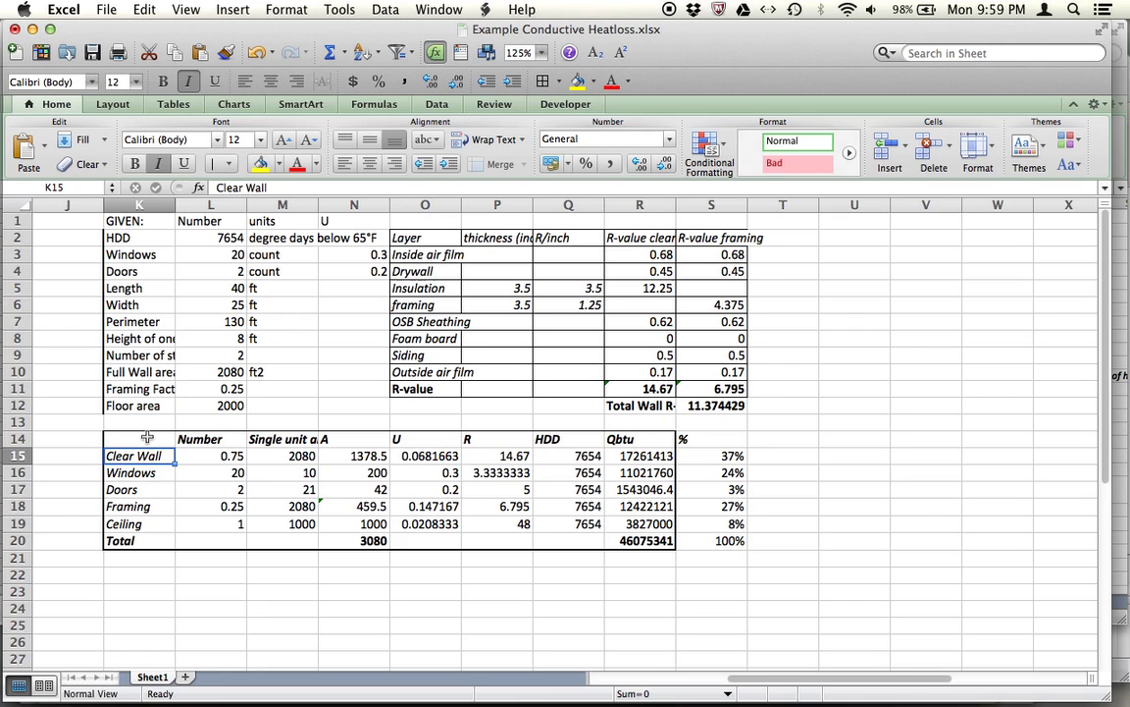
pyautogui.press('Down')
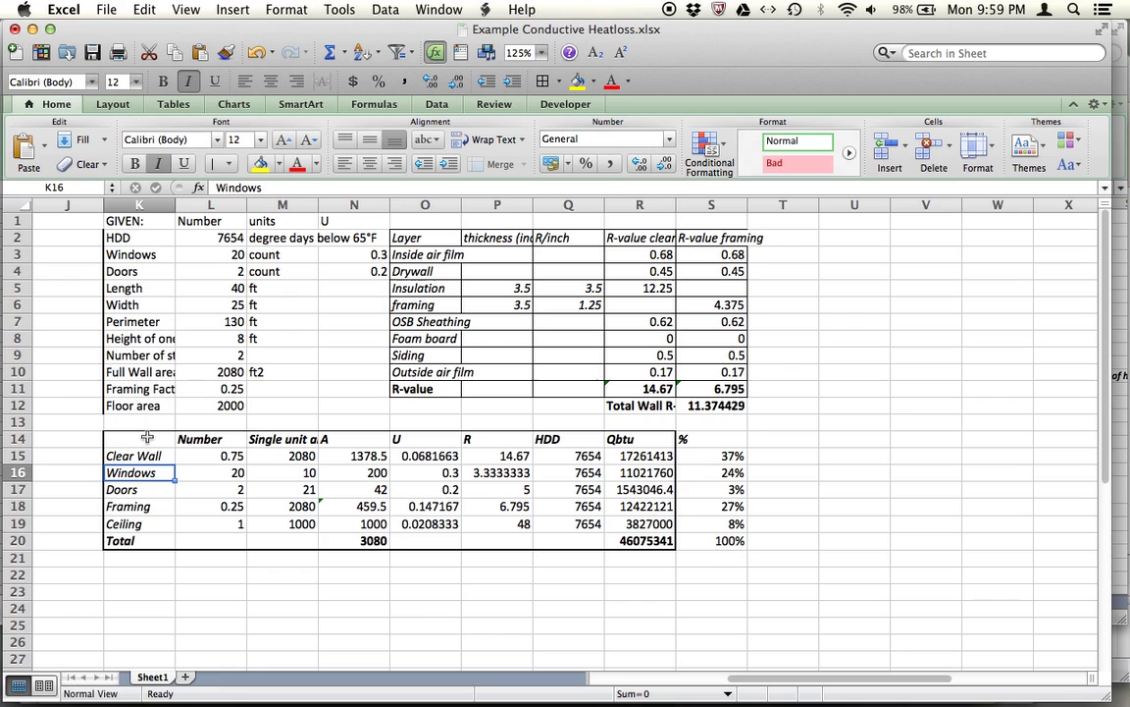
pyautogui.press('Down')
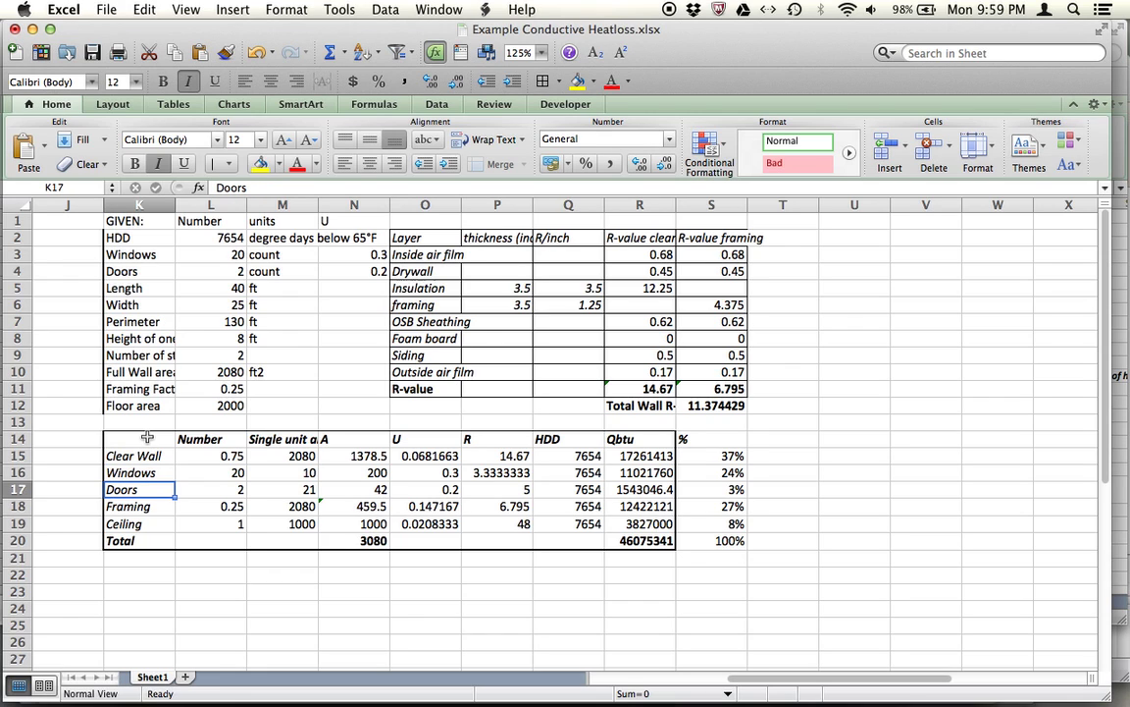
pyautogui.press('Down')
pyautogui.press('Down')
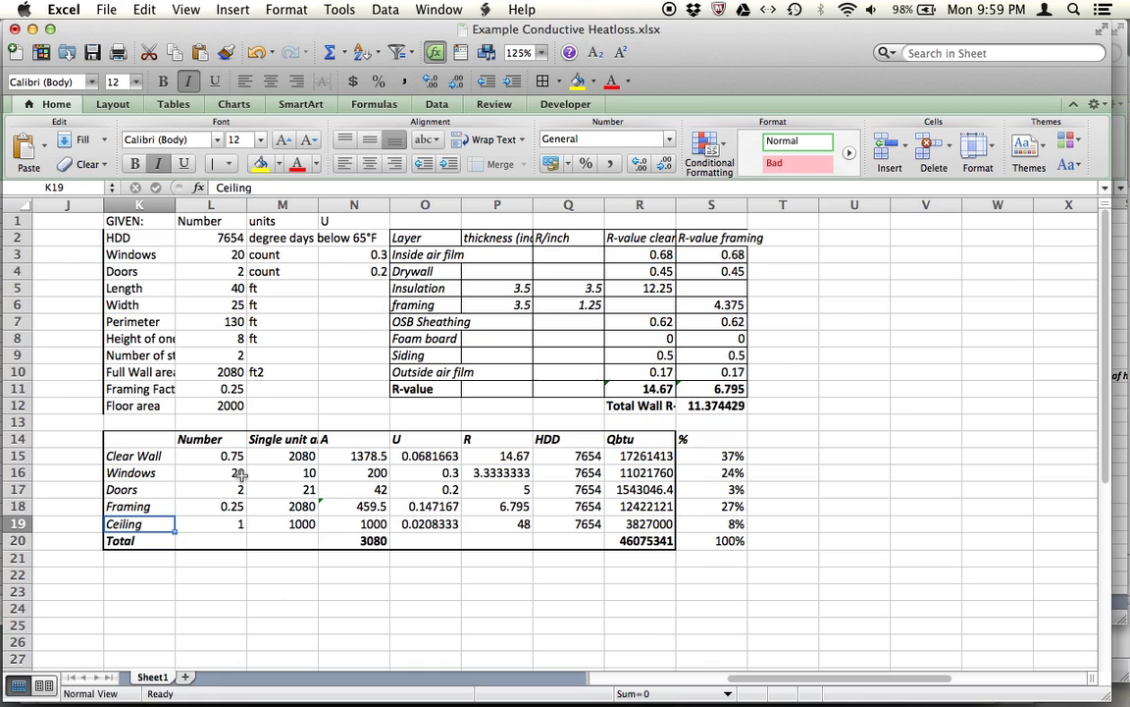
# Review the Number column for clear wall, windows and doors, and inspect the cell referenced by the door count formula in L17.
pyautogui.click(215, 440)
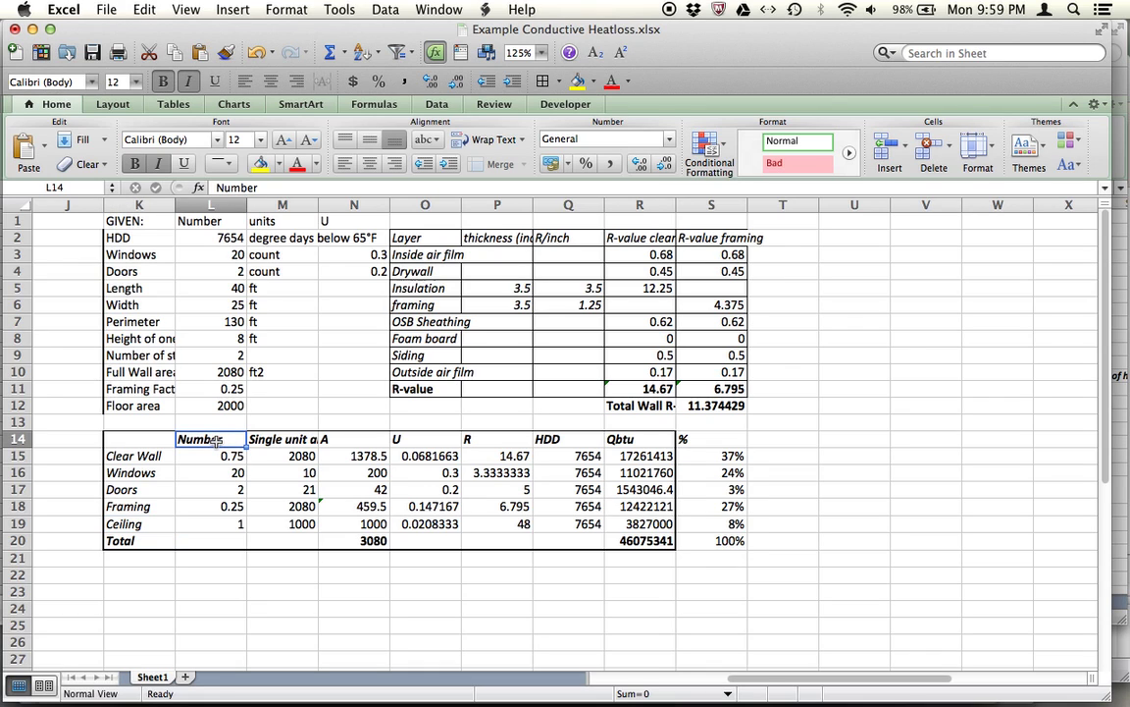
pyautogui.press('Down')
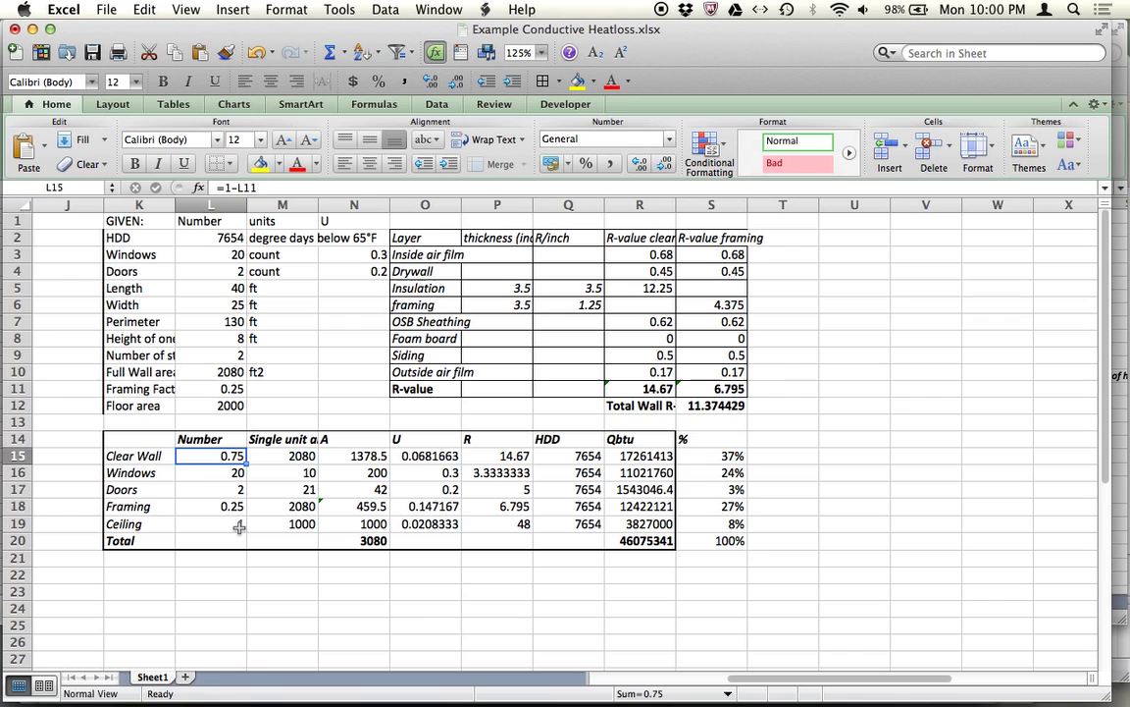
pyautogui.press('Down')
pyautogui.press('Down')
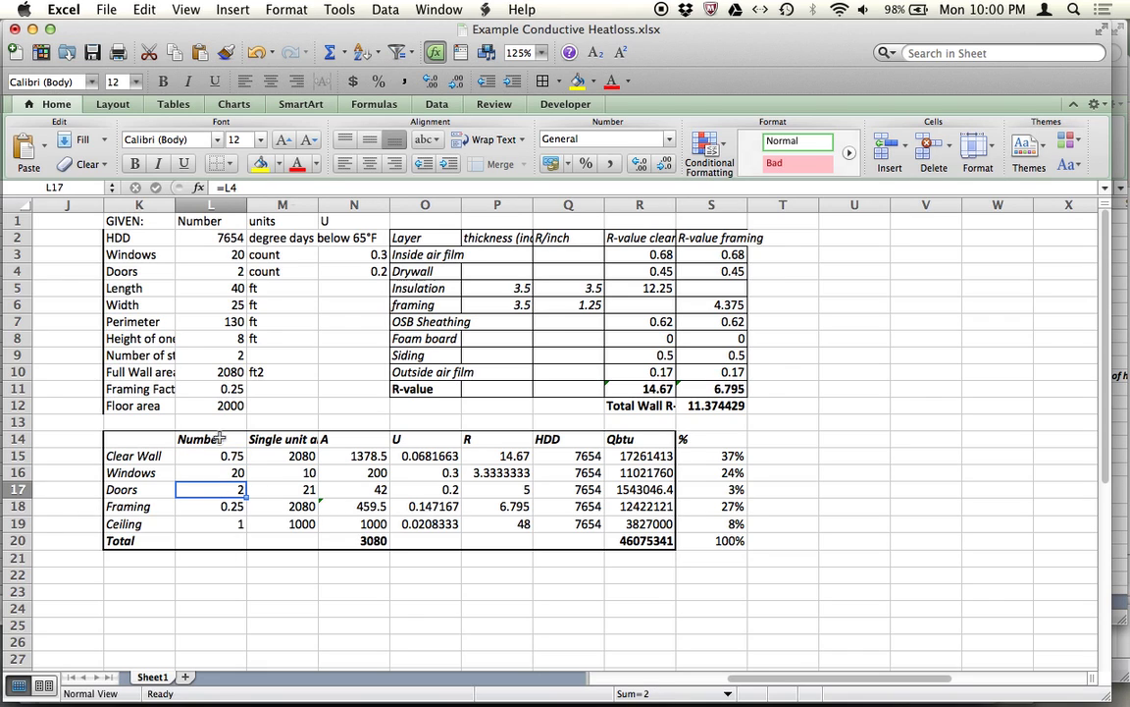
pyautogui.click(312, 183)
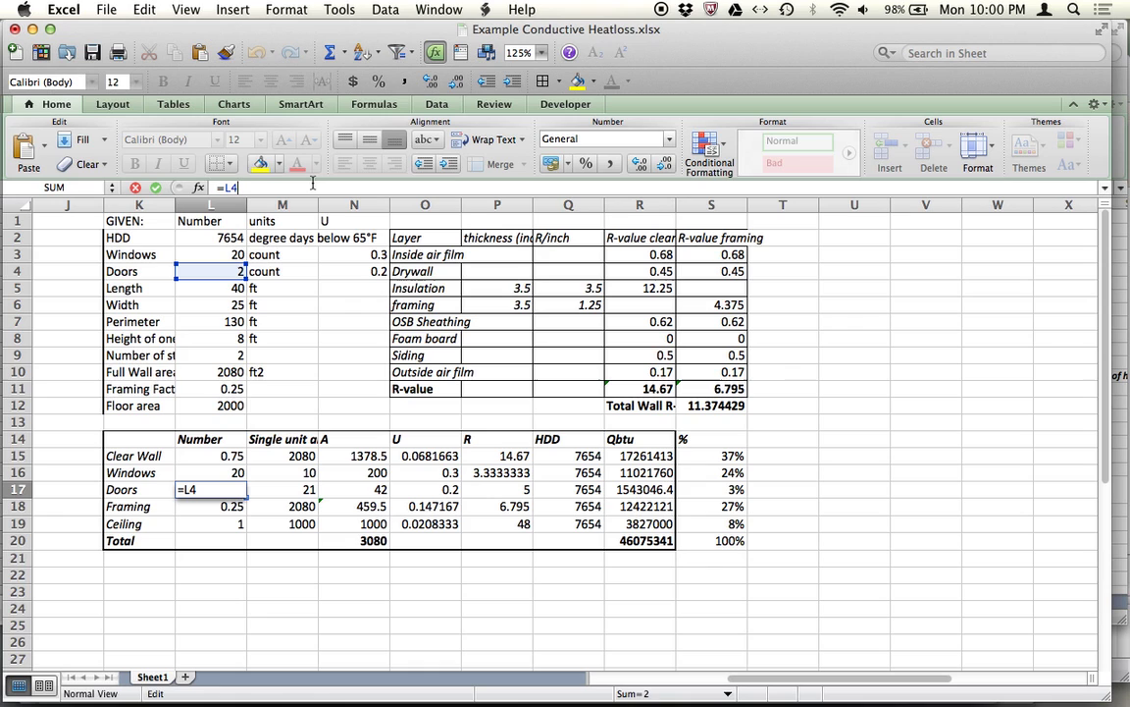
pyautogui.press('Return')
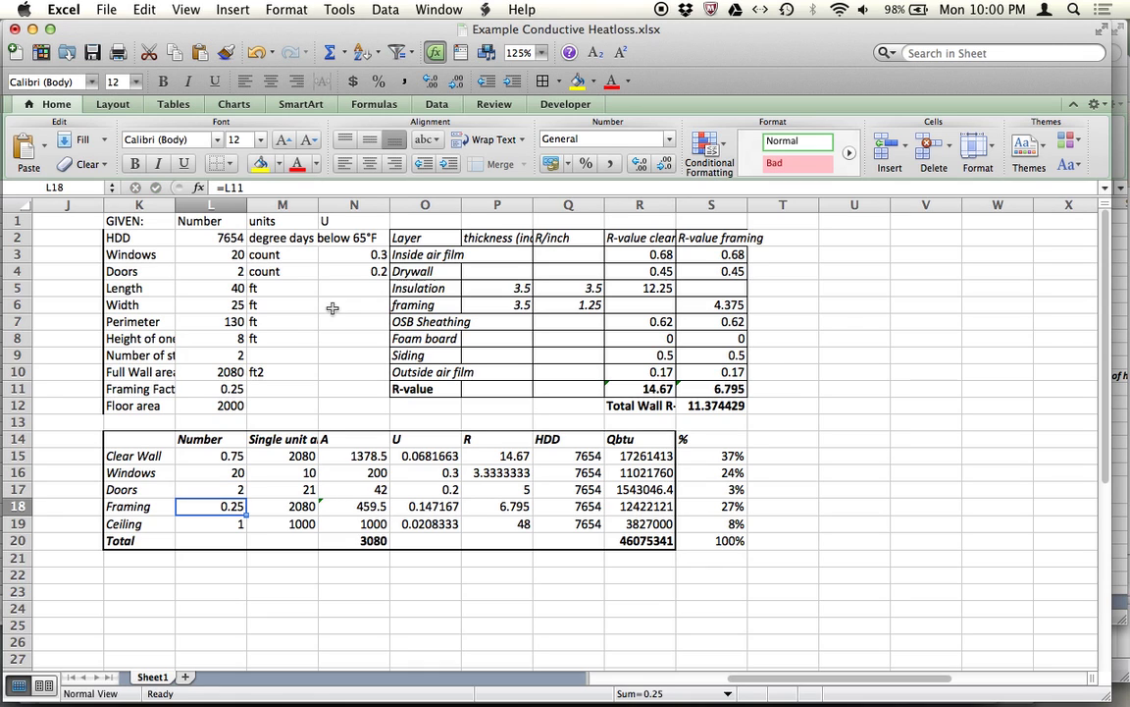
# Set the number of doors in cell L4 of the given data to 3.
pyautogui.click(220, 273)
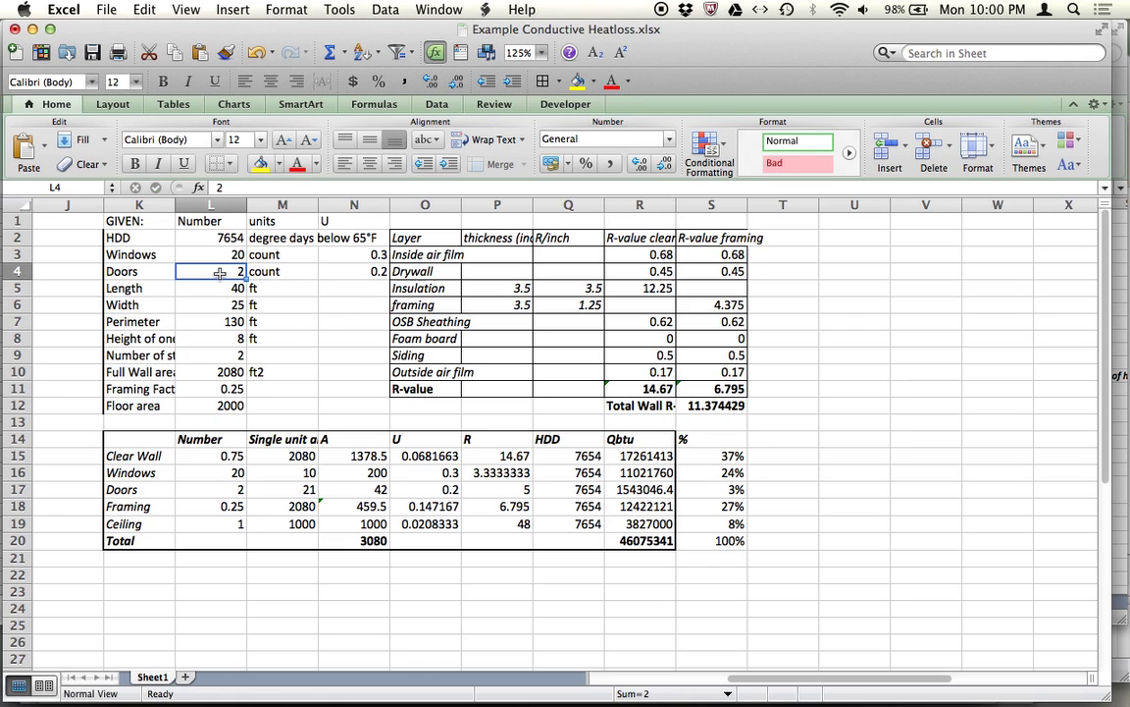
pyautogui.write('3')
pyautogui.press('Return')
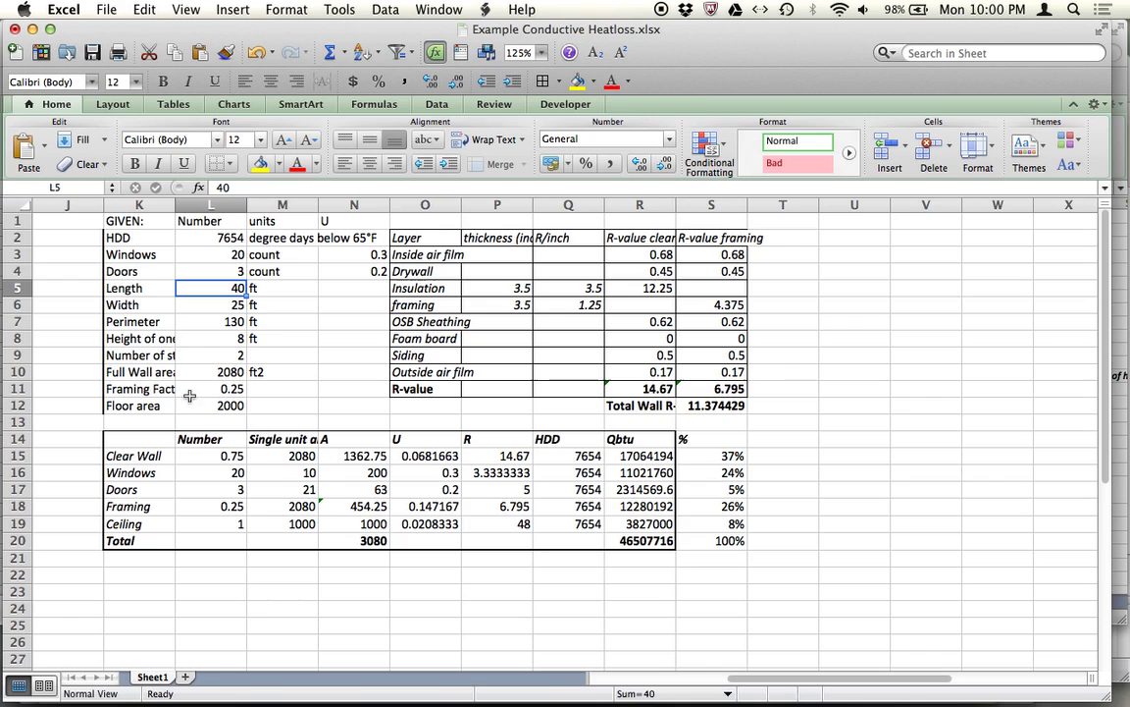
# Inspect the framing fraction formula in cell L18 and the clear wall fraction formula in cell L15.
pyautogui.click(212, 506)
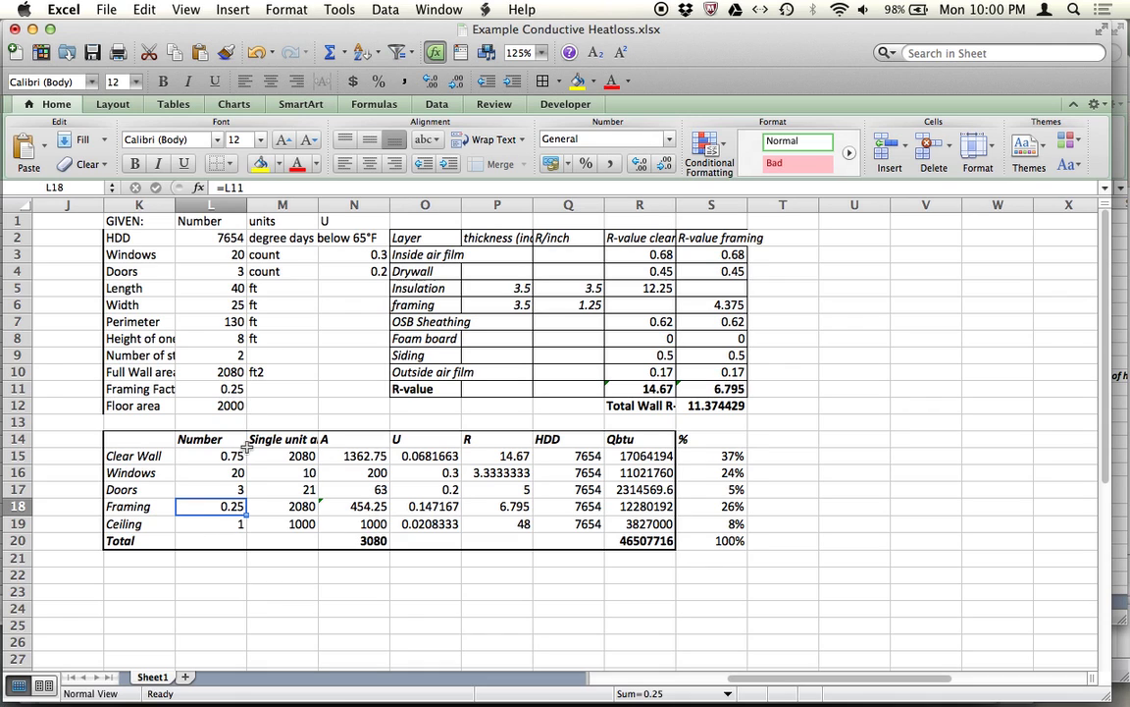
pyautogui.click(348, 186)
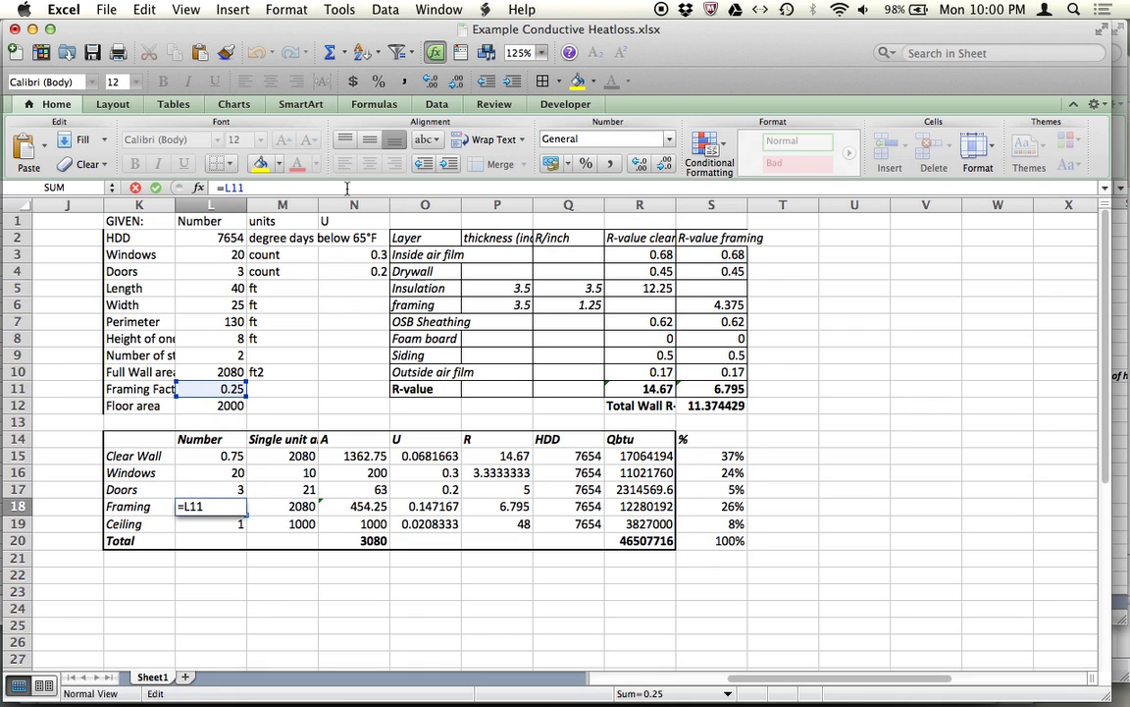
pyautogui.press('Return')
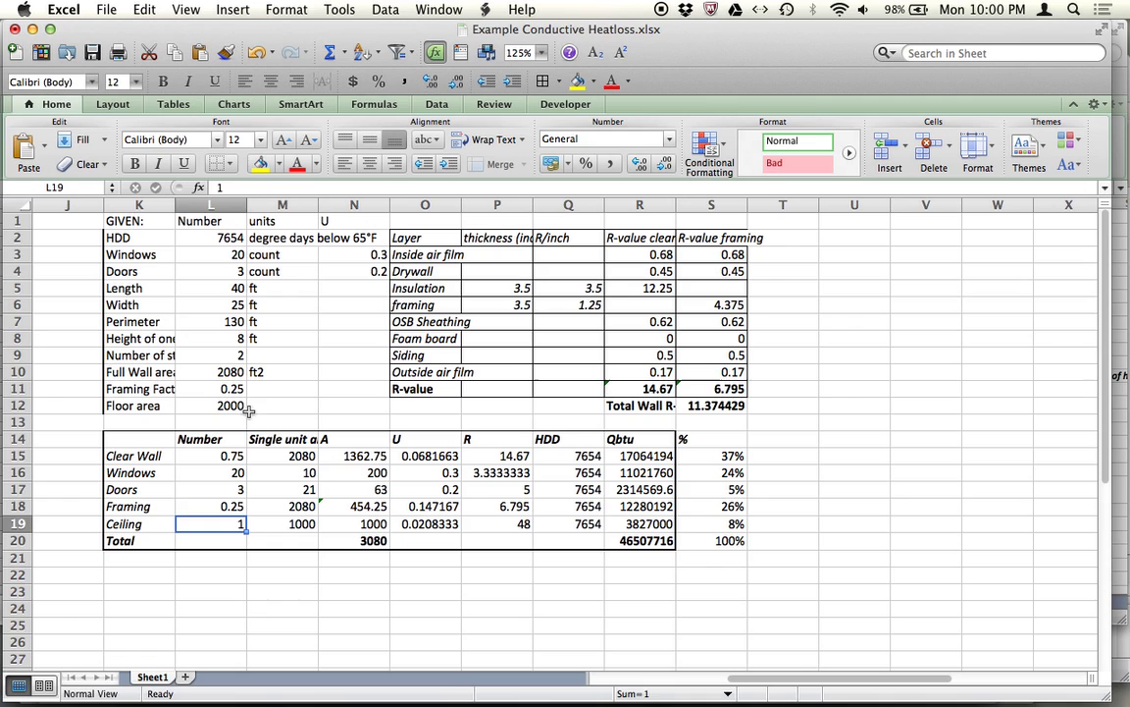
pyautogui.click(201, 459)
pyautogui.click(288, 187)
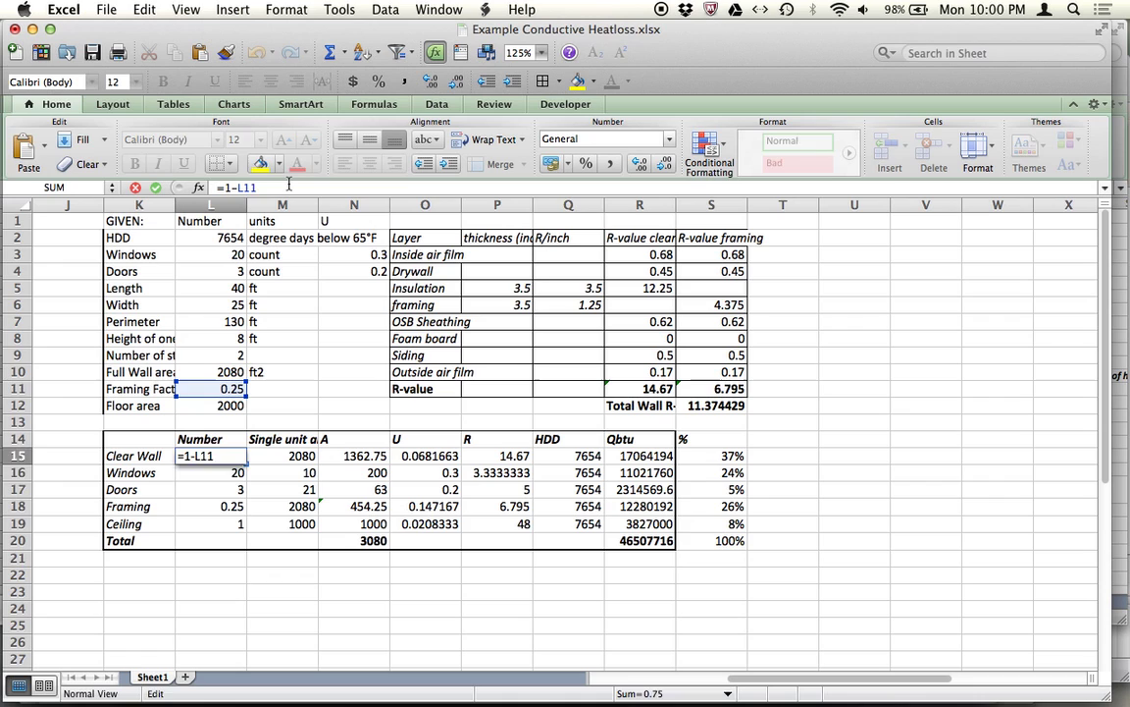
pyautogui.press('Return')
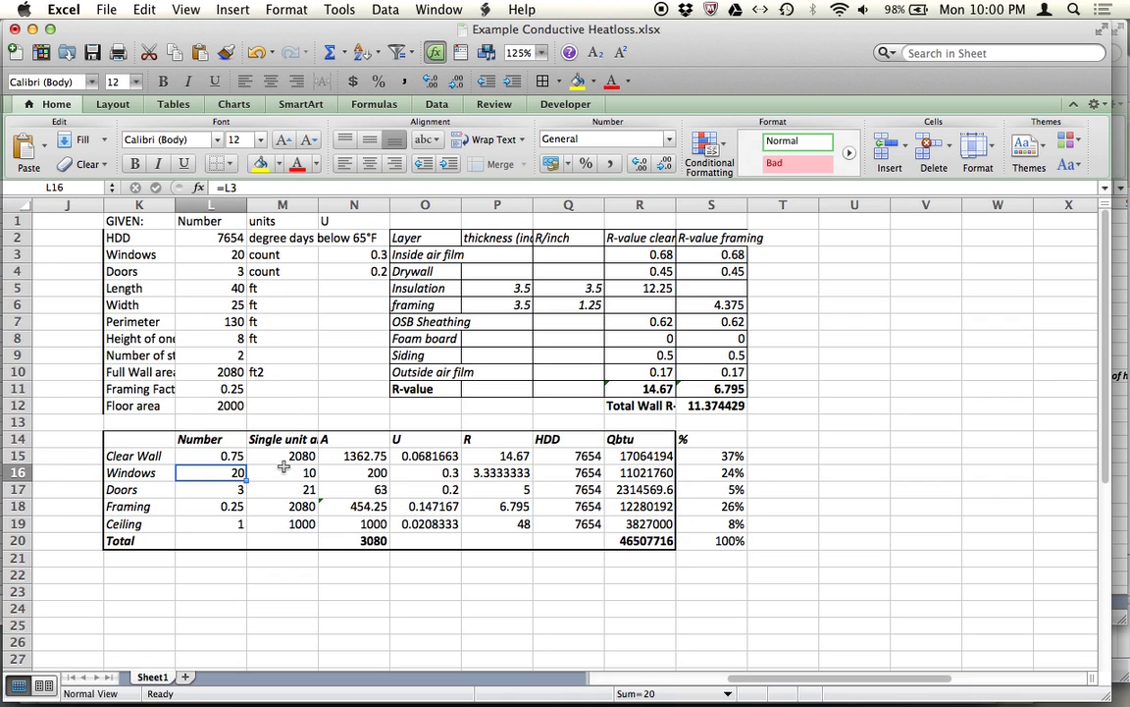
# Inspect the clear wall single unit area formula in cell M15 and the cell it references.
pyautogui.click(281, 455)
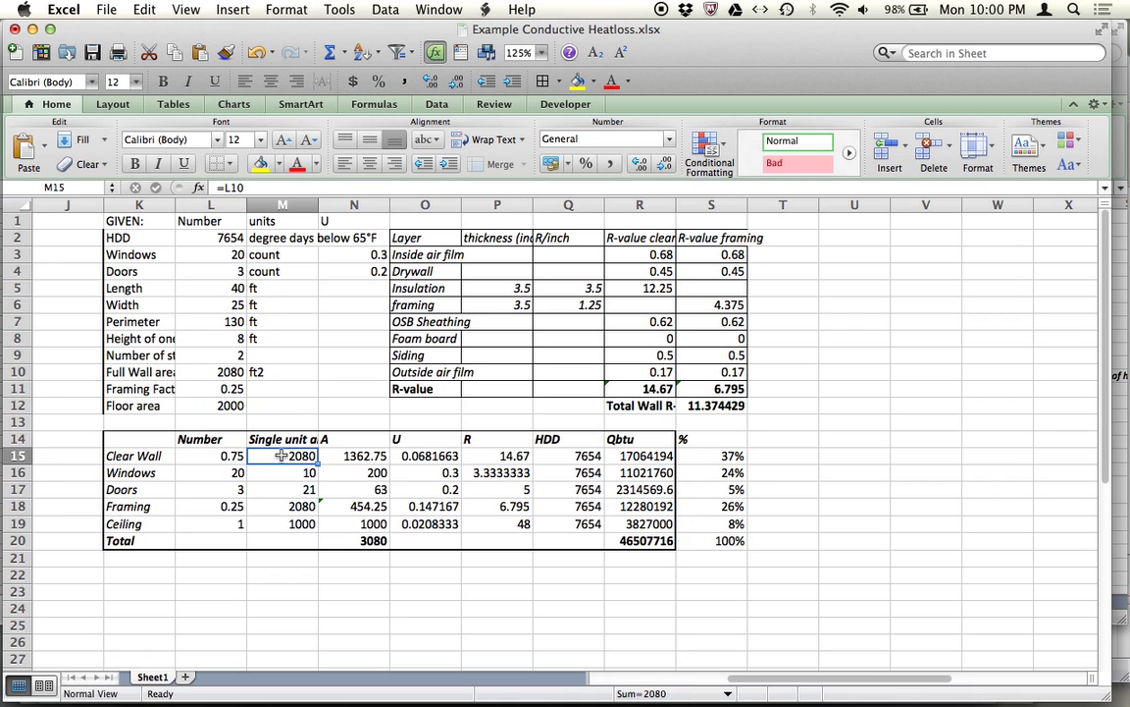
pyautogui.click(343, 190)
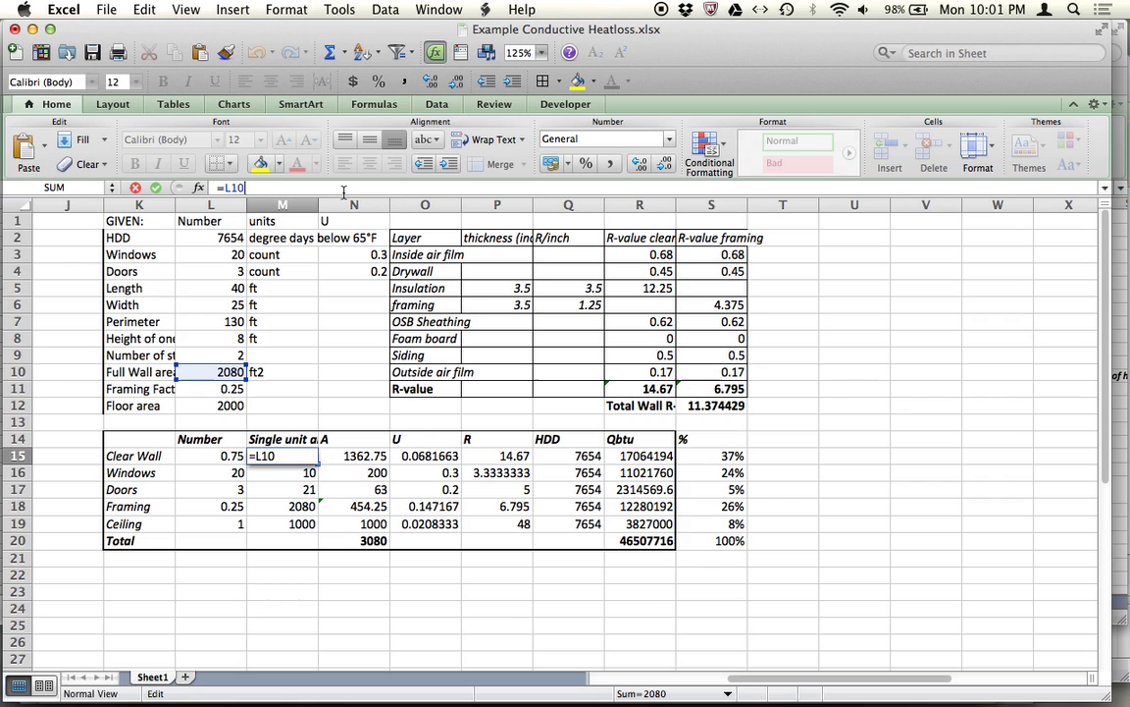
pyautogui.press('Return')
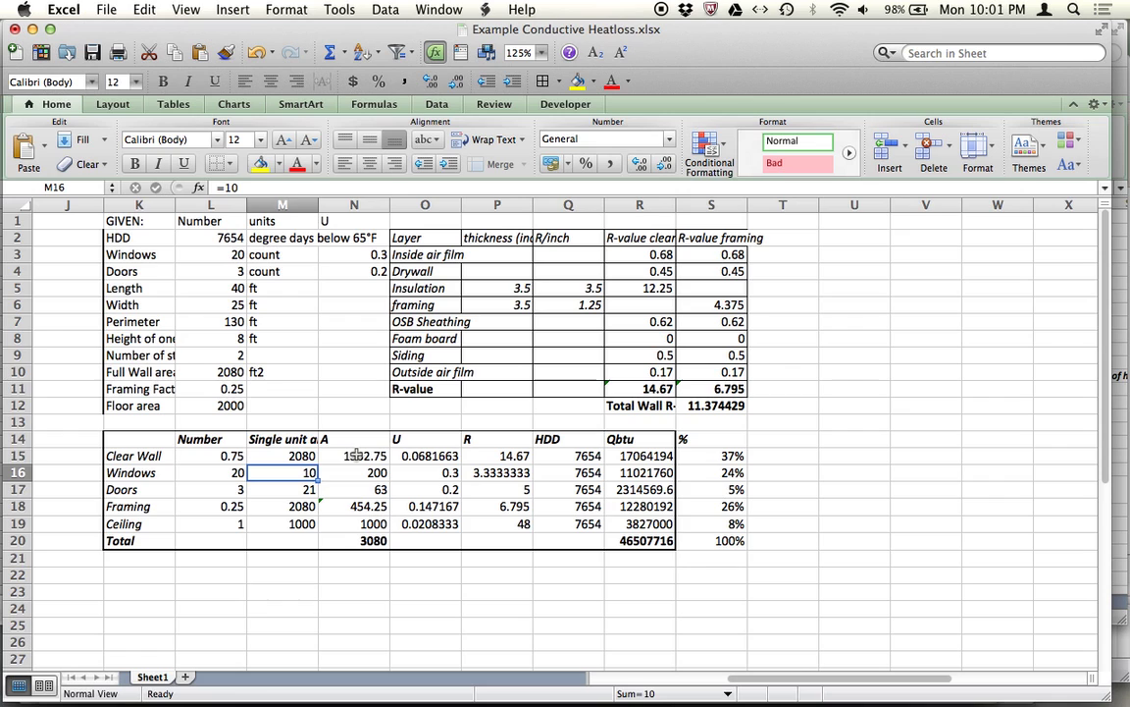
# Inspect the clear wall area formula in cell N15 with its referenced cells, and highlight the whole Clear Wall row.
pyautogui.click(356, 456)
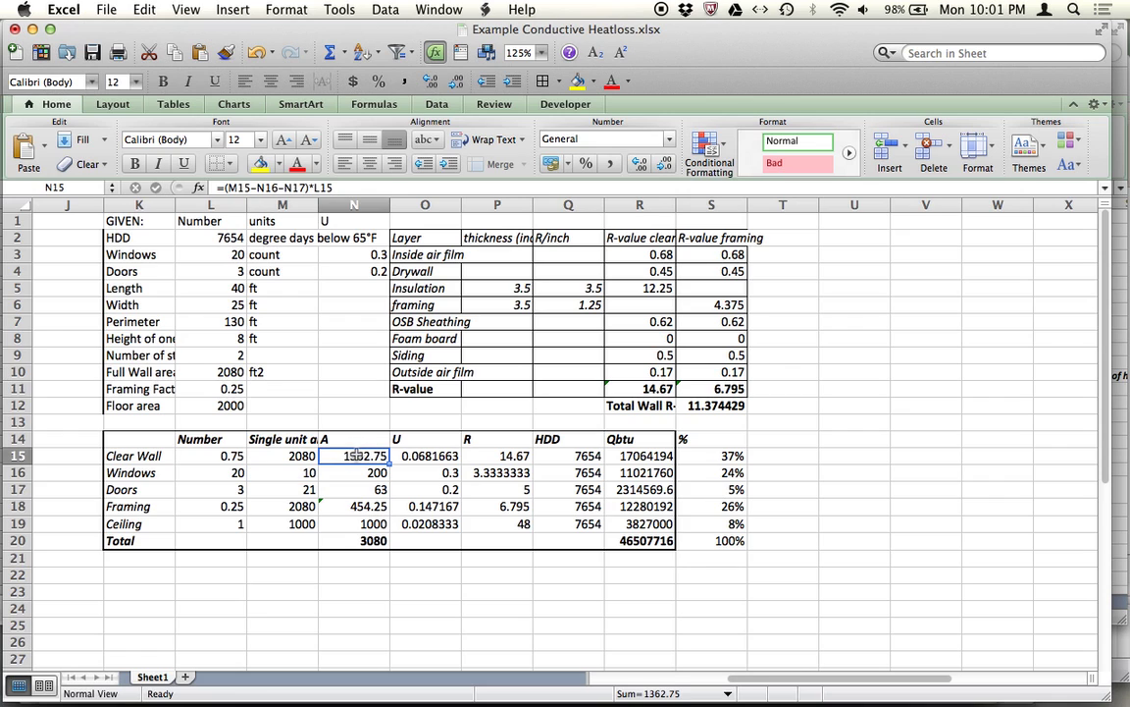
pyautogui.click(396, 187)
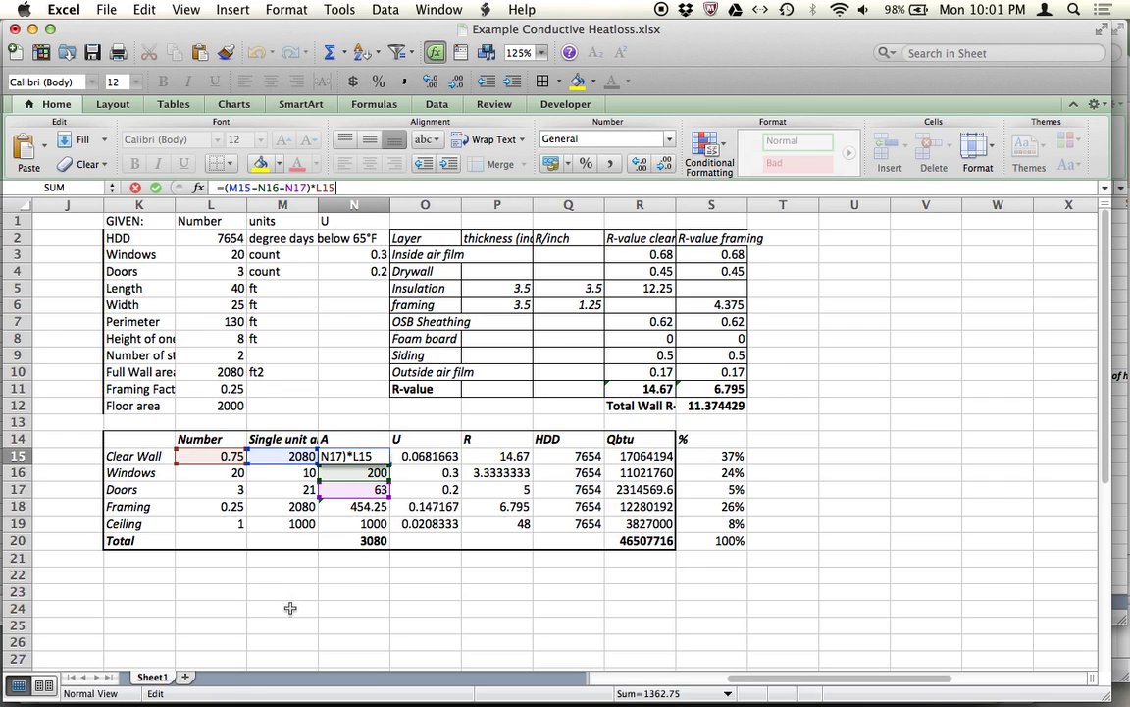
pyautogui.click(288, 186)
pyautogui.press('Return')
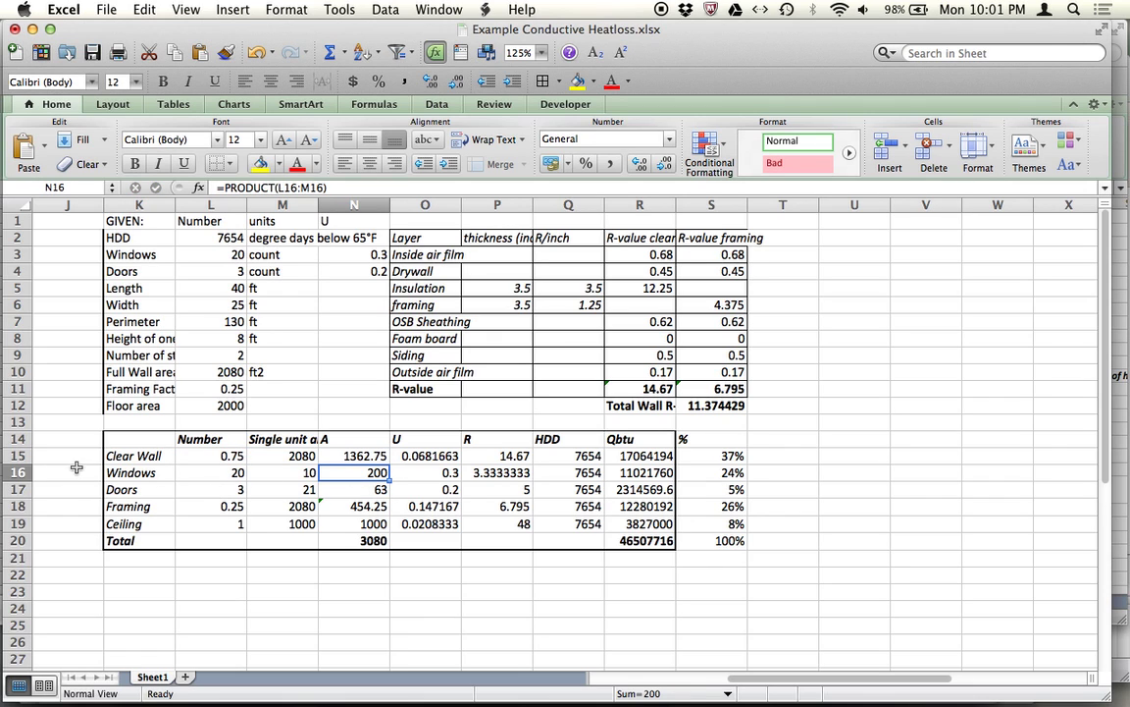
pyautogui.click(23, 456)
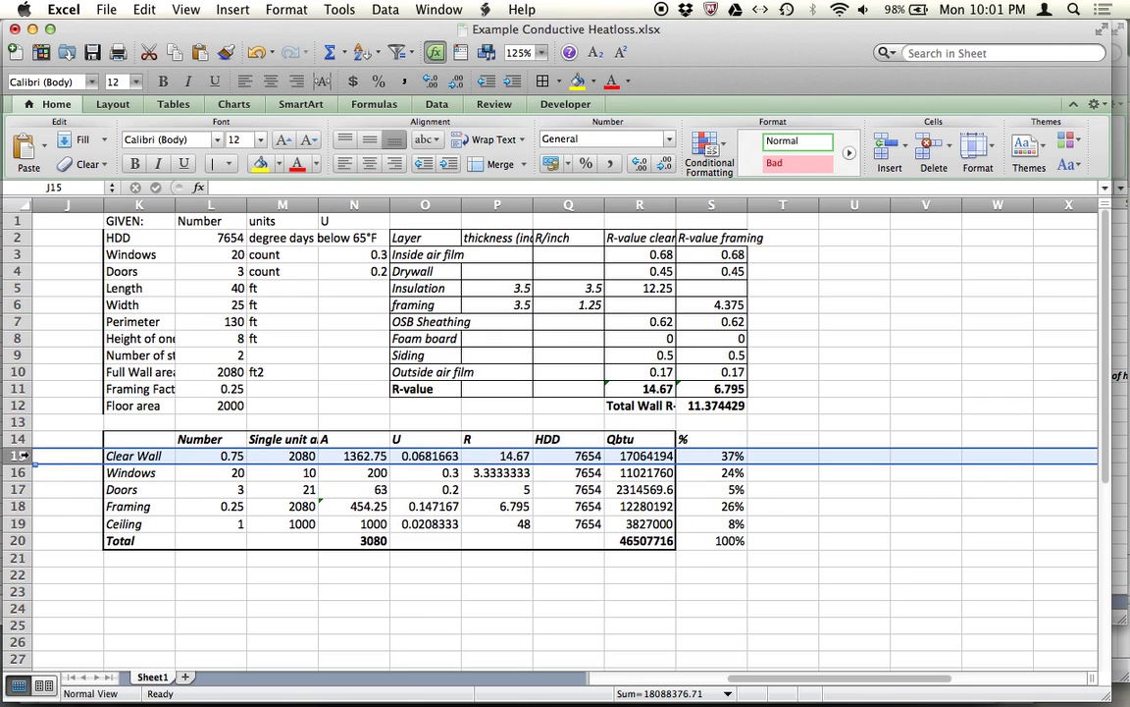
pyautogui.click(497, 523)
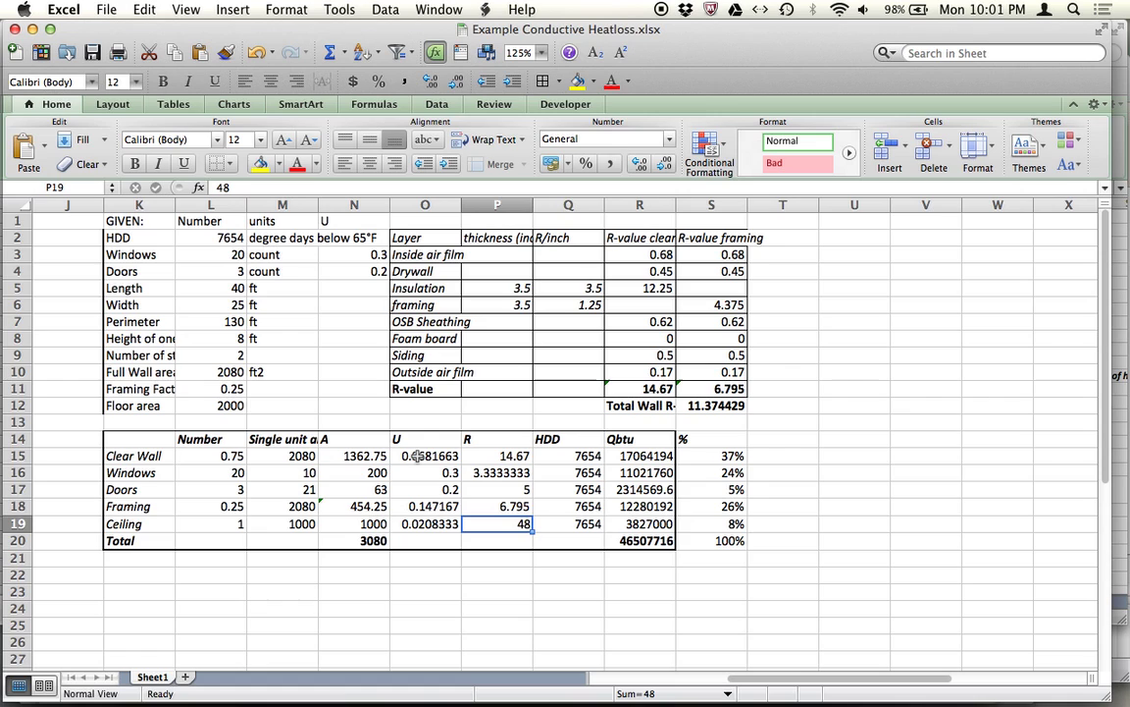
# Review the windows' number and single unit area, and inspect the area formulas for windows in N16 and doors in N17.
pyautogui.click(222, 474)
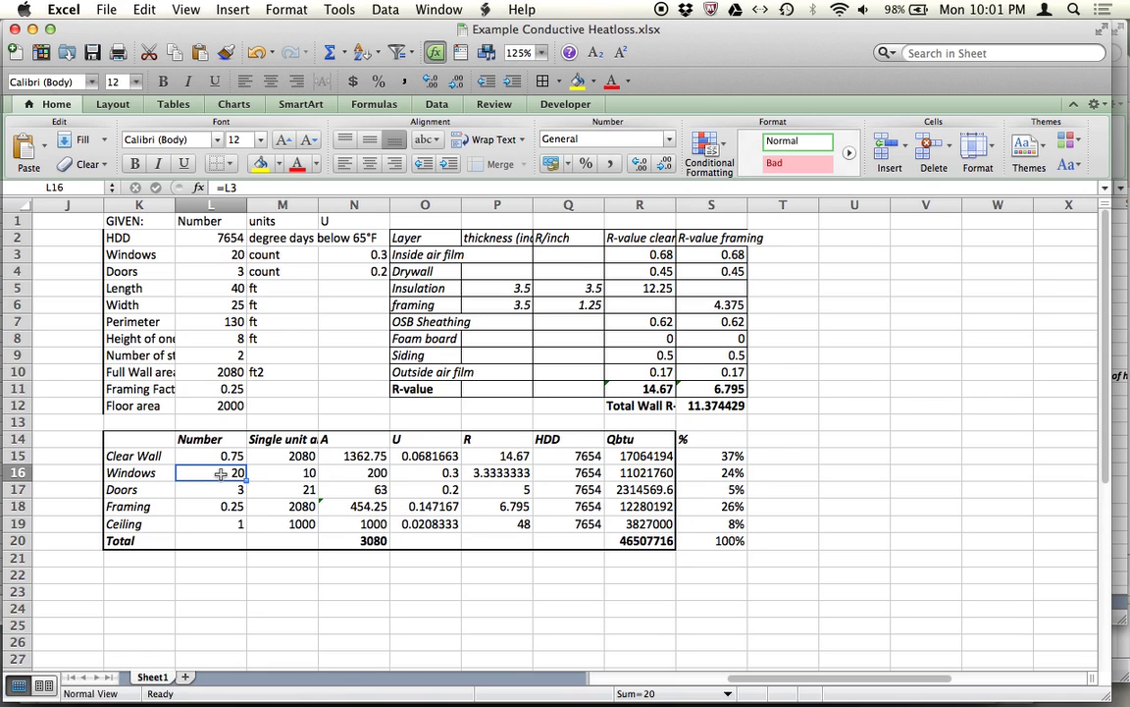
pyautogui.press('Right')
pyautogui.press('Left')
pyautogui.press('Right')
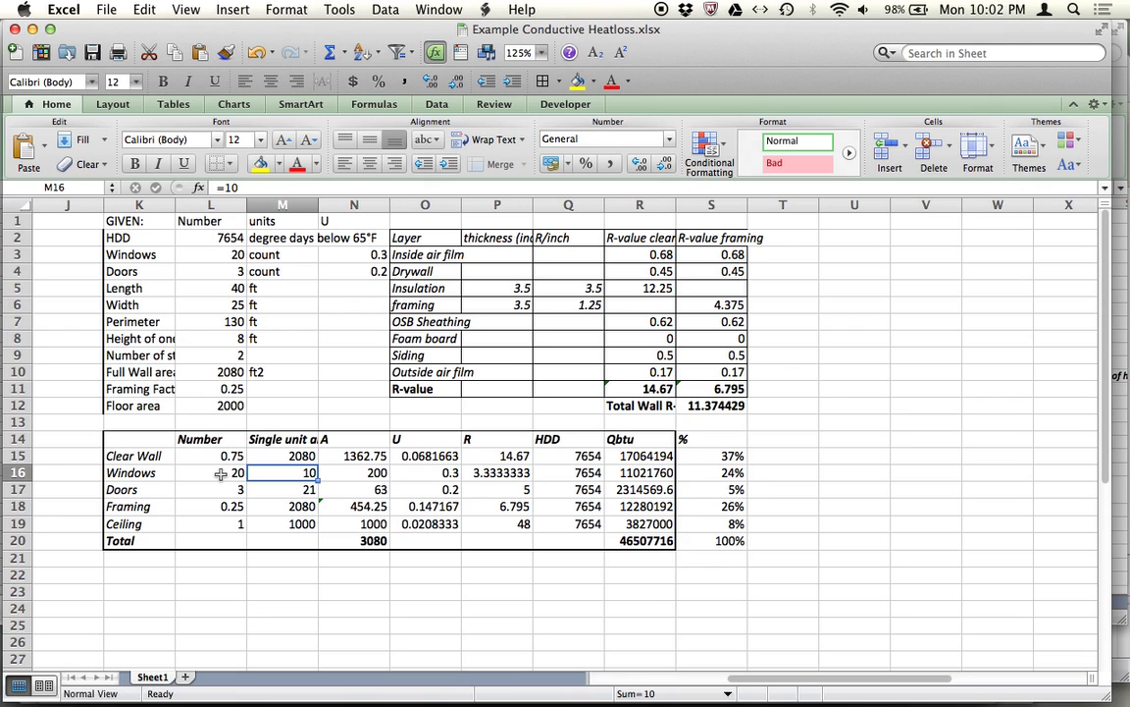
pyautogui.press('Right')
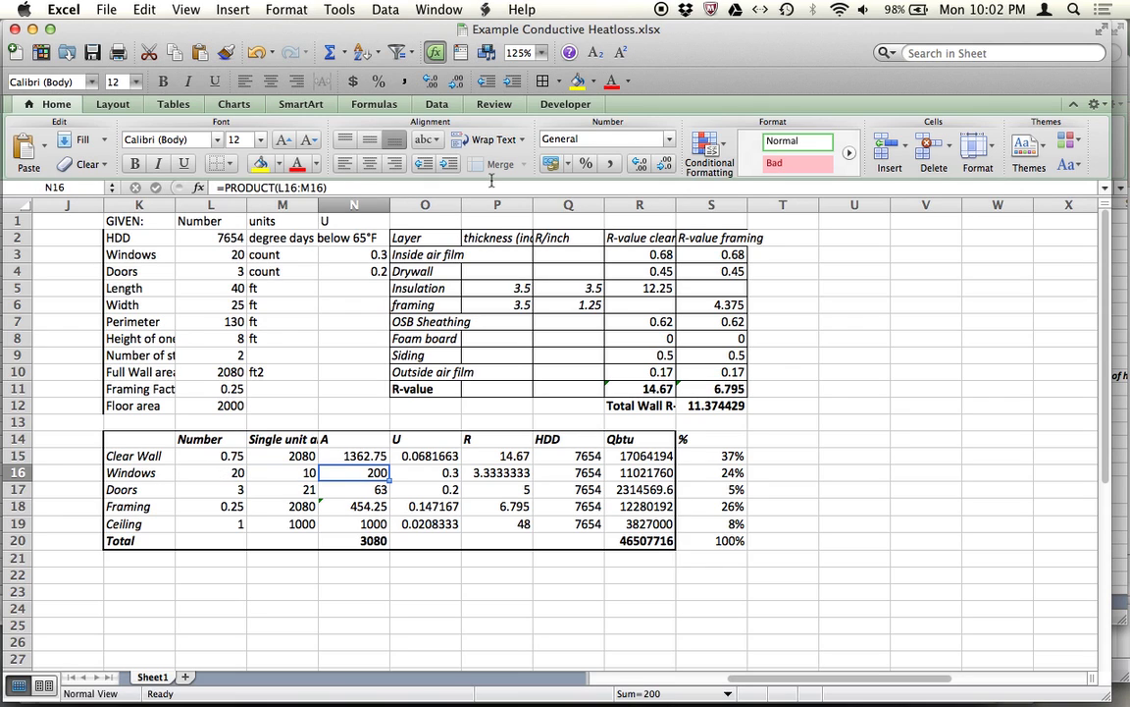
pyautogui.click(461, 186)
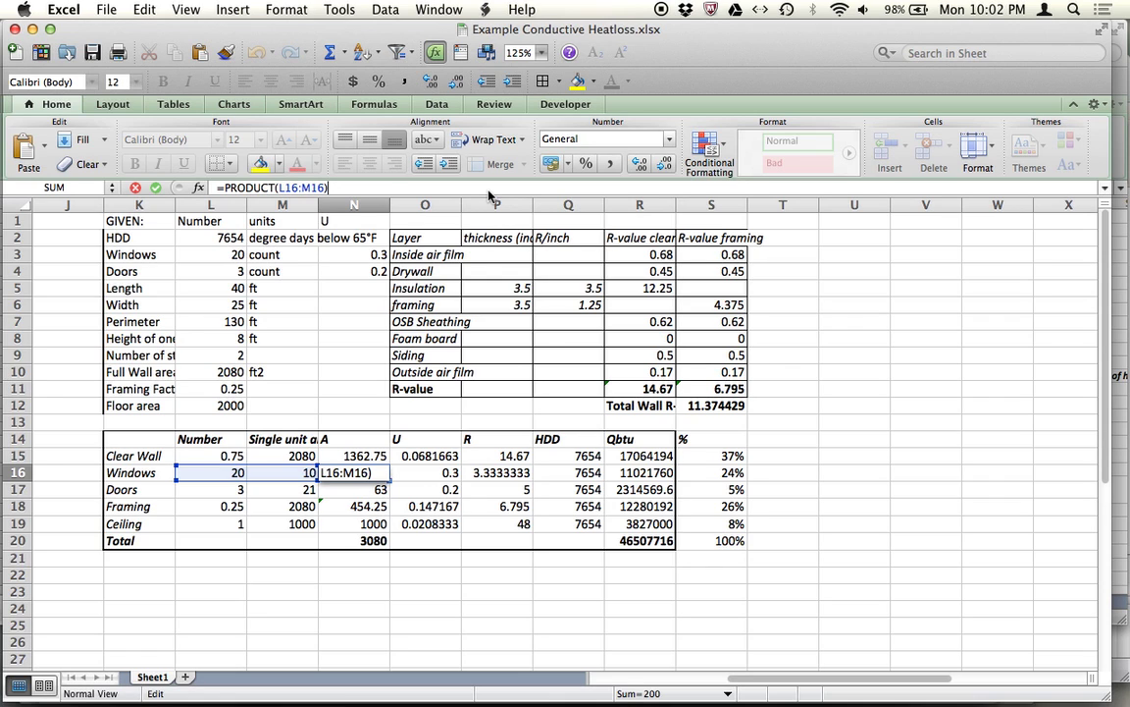
pyautogui.press('Return')
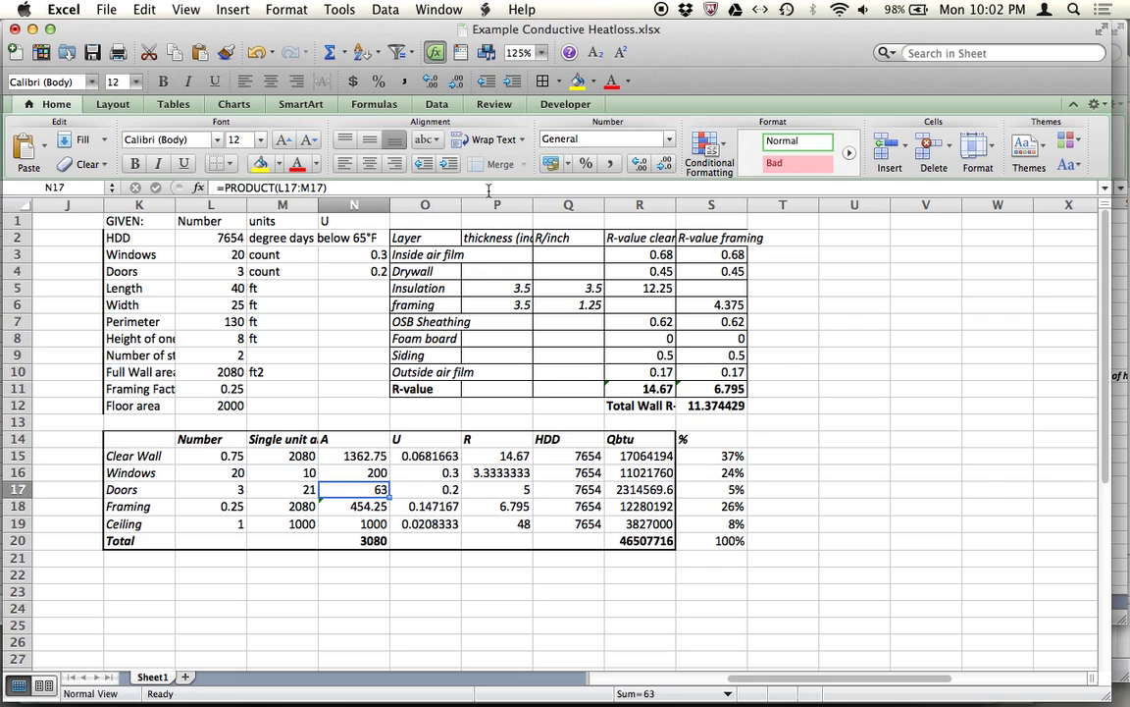
pyautogui.hotkey('ctrl', 'u')
pyautogui.press('Escape')
# Review the framing's number and single unit area references, and inspect the framing area formula in cell N18.
pyautogui.press('Down')
pyautogui.press('Left')
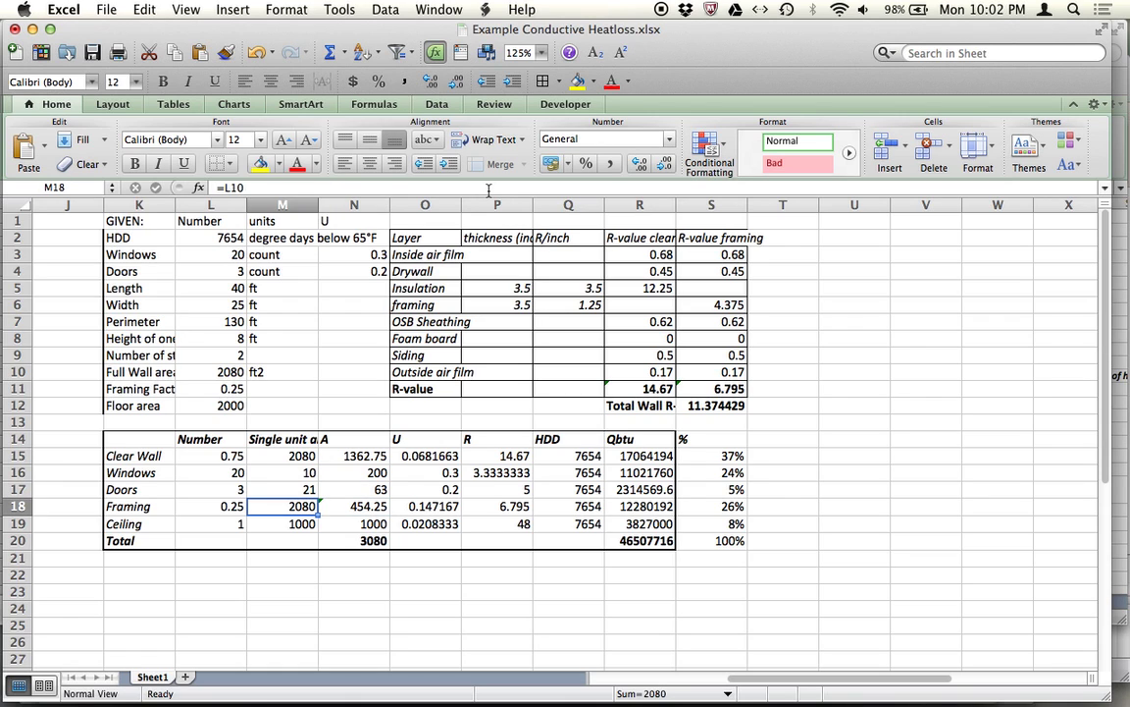
pyautogui.press('Left')
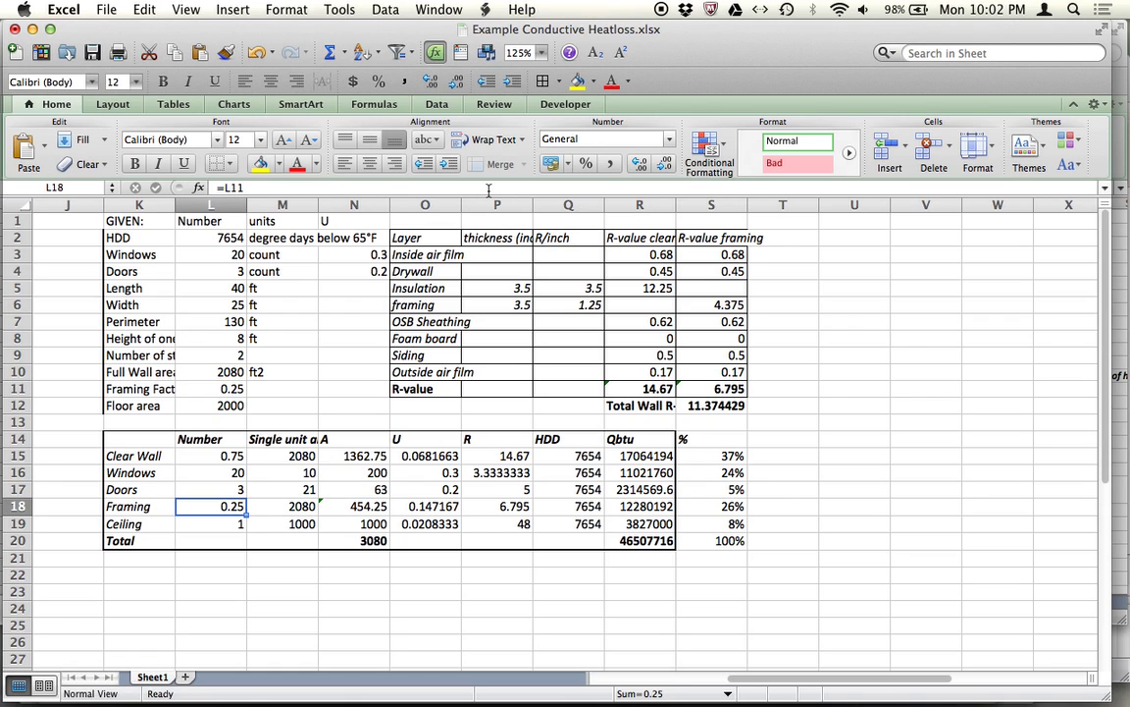
pyautogui.press('Right')
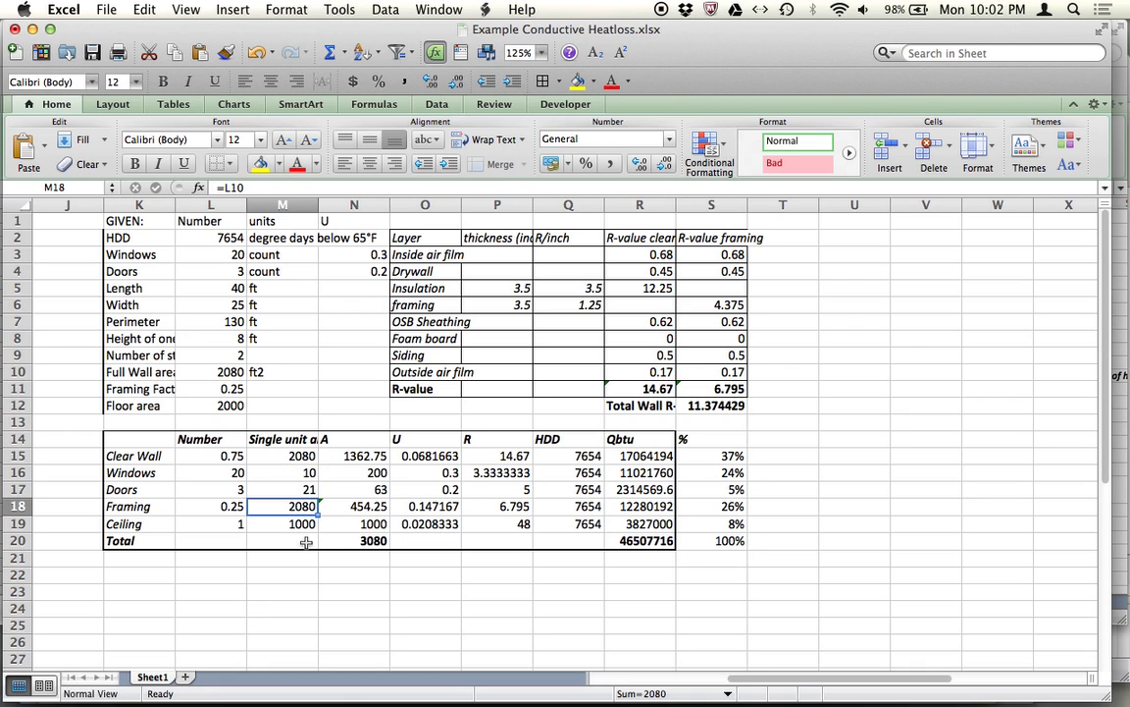
pyautogui.click(363, 506)
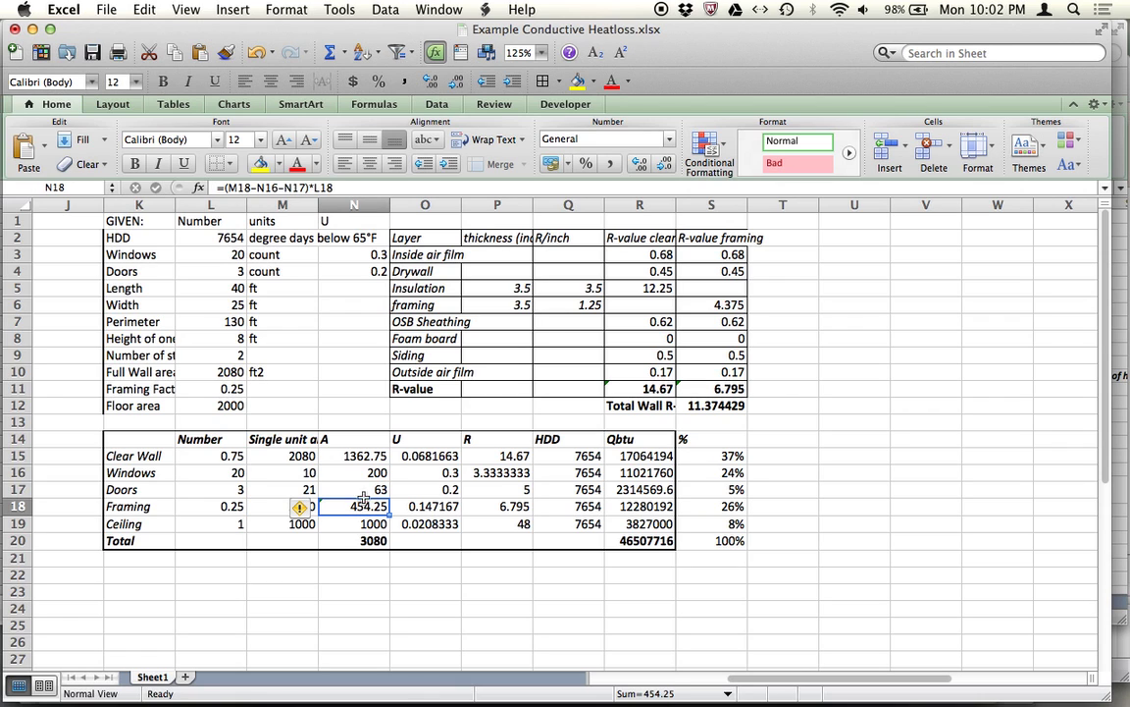
pyautogui.click(435, 186)
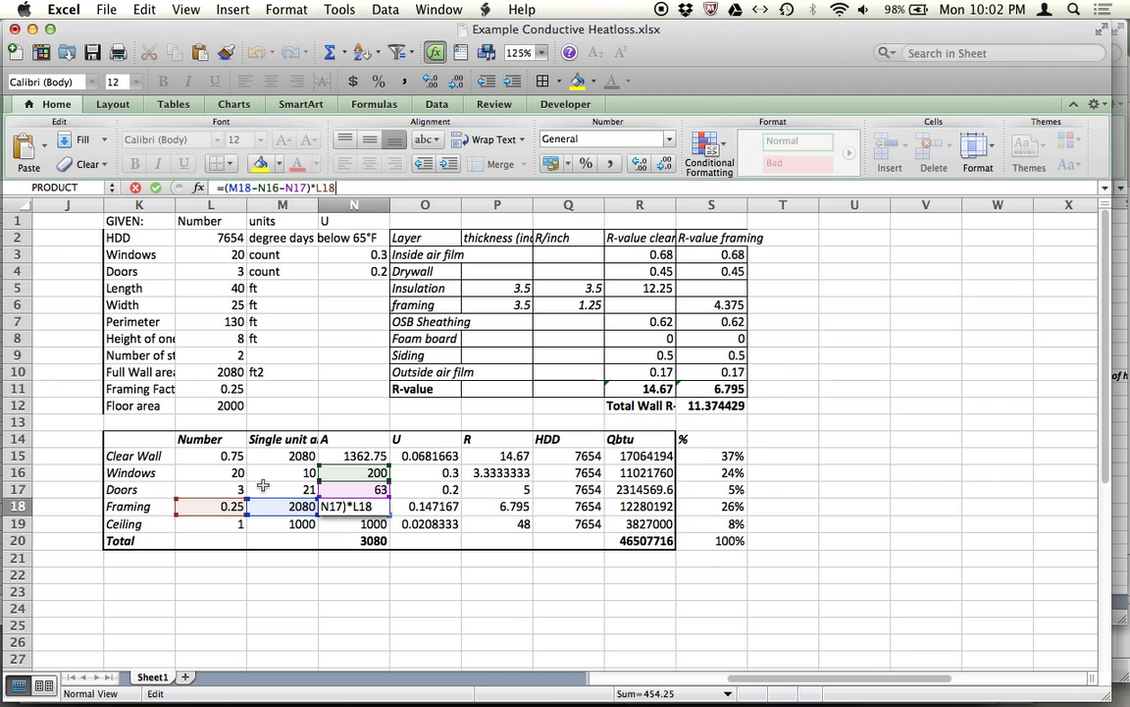
pyautogui.press('Return')
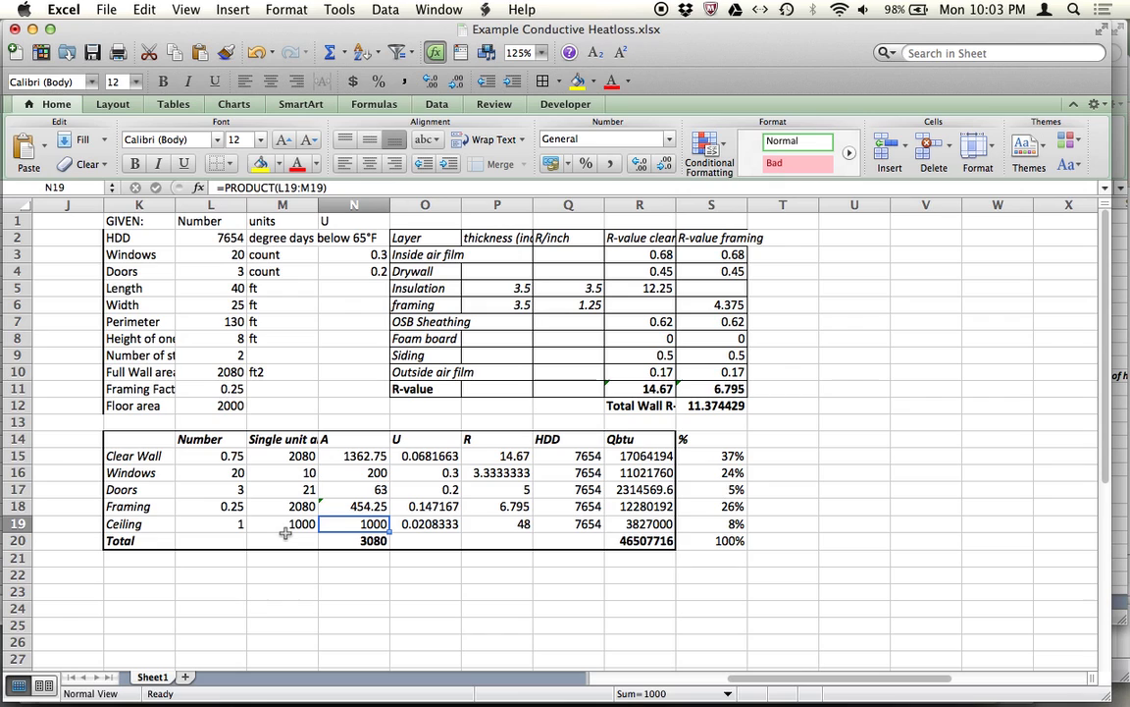
# Enter the heat-loss rate equation q=UA*ΔT as a text note in cell U12.
pyautogui.click(957, 478)
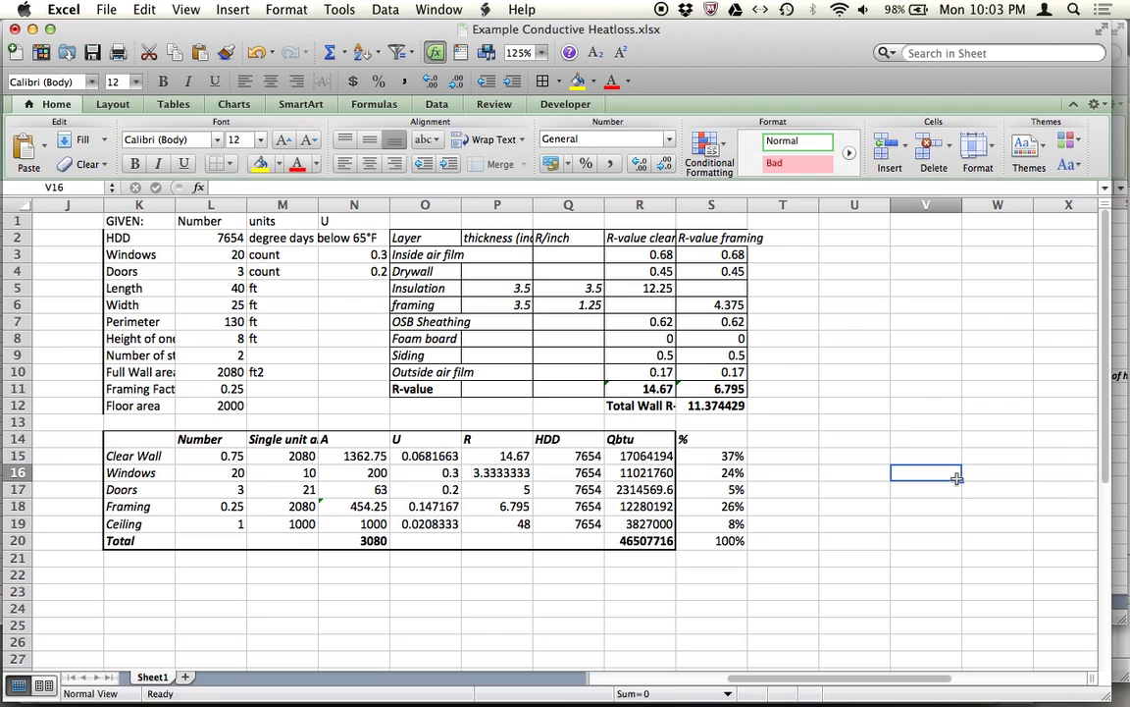
pyautogui.click(825, 403)
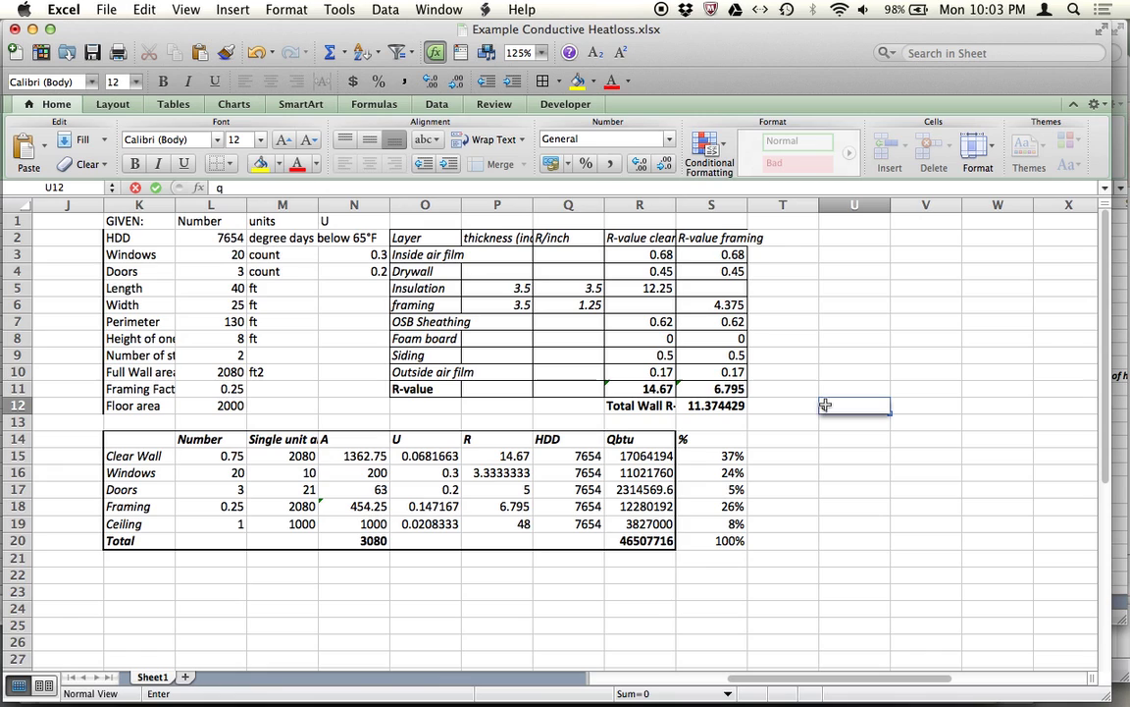
pyautogui.write('q=uA')
pyautogui.press('BackSpace')
pyautogui.press('BackSpace')
pyautogui.write('UA')
pyautogui.write('*ΔT')
pyautogui.press('Return')
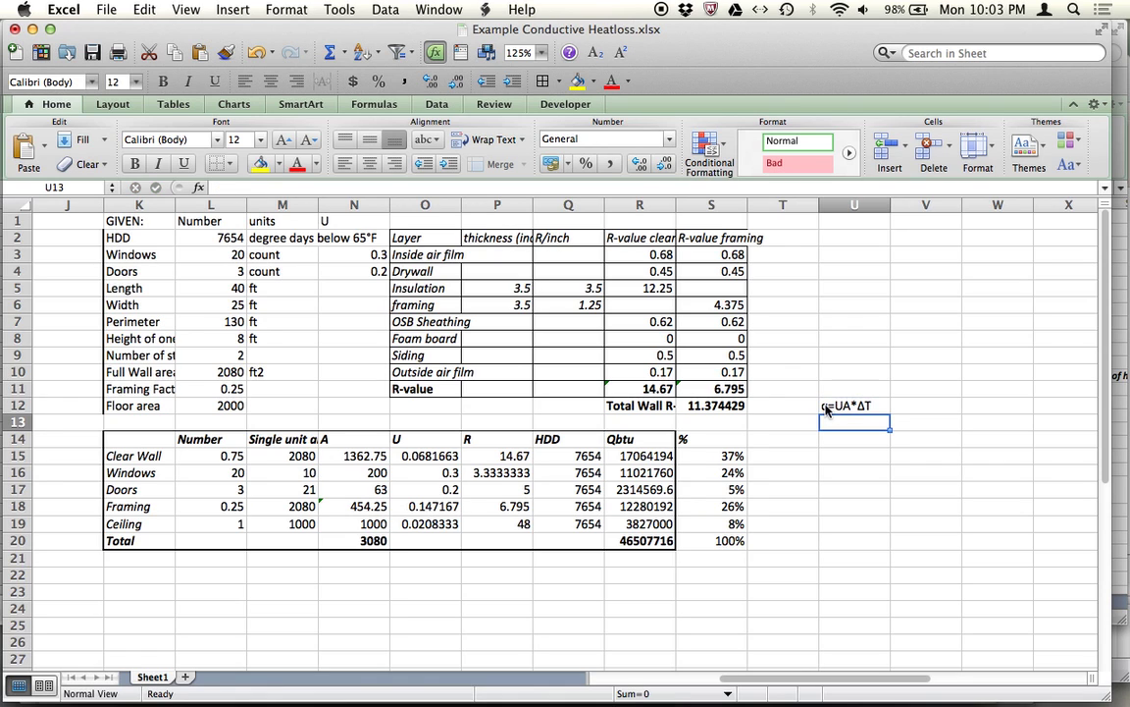
# Enter the seasonal heat-loss equation Q=UA*HDD*24hr as a text note in cell U13.
pyautogui.write('Q')
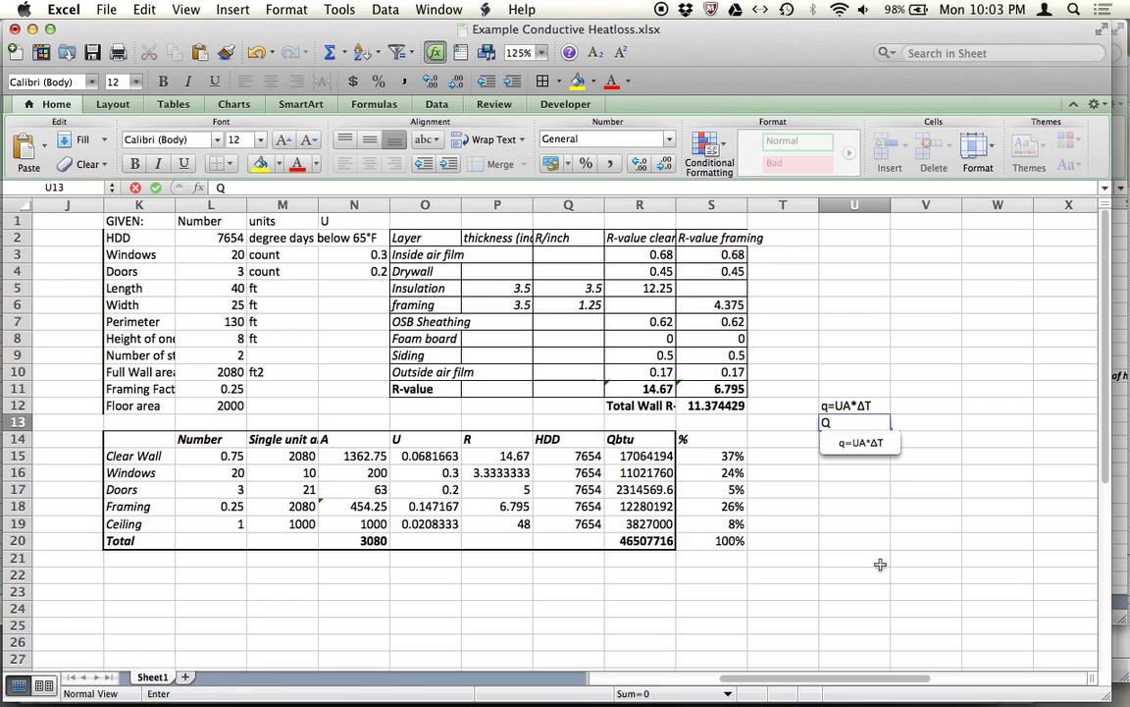
pyautogui.write('=UA*H')
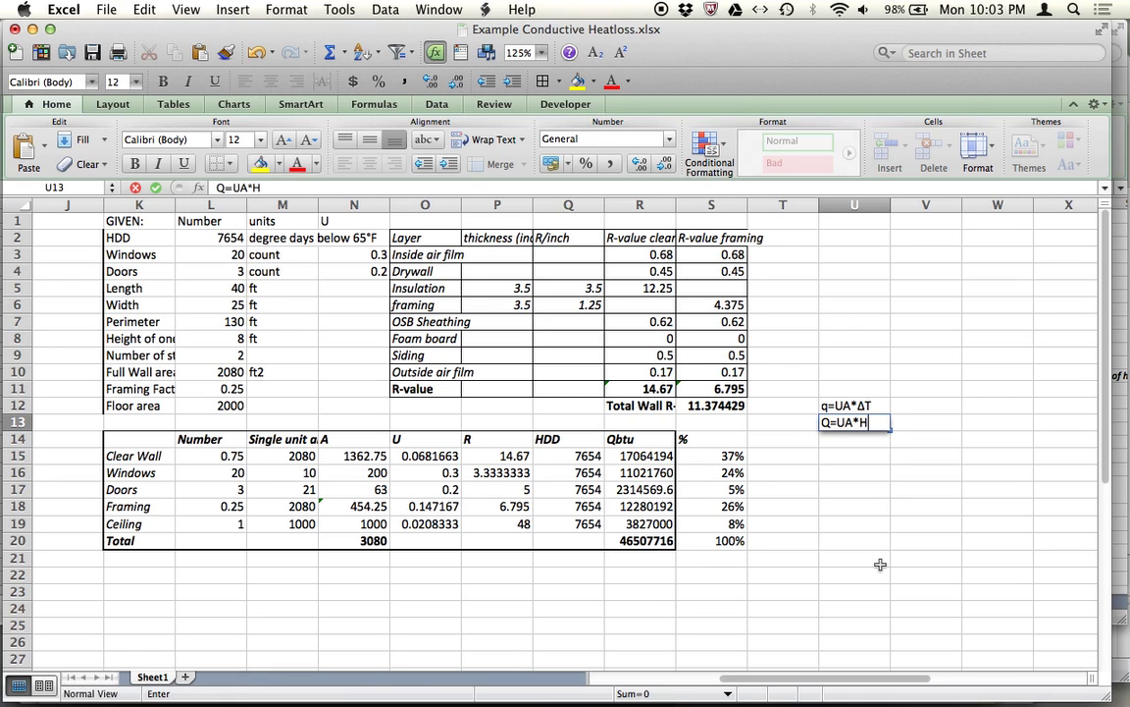
pyautogui.write('DD*')
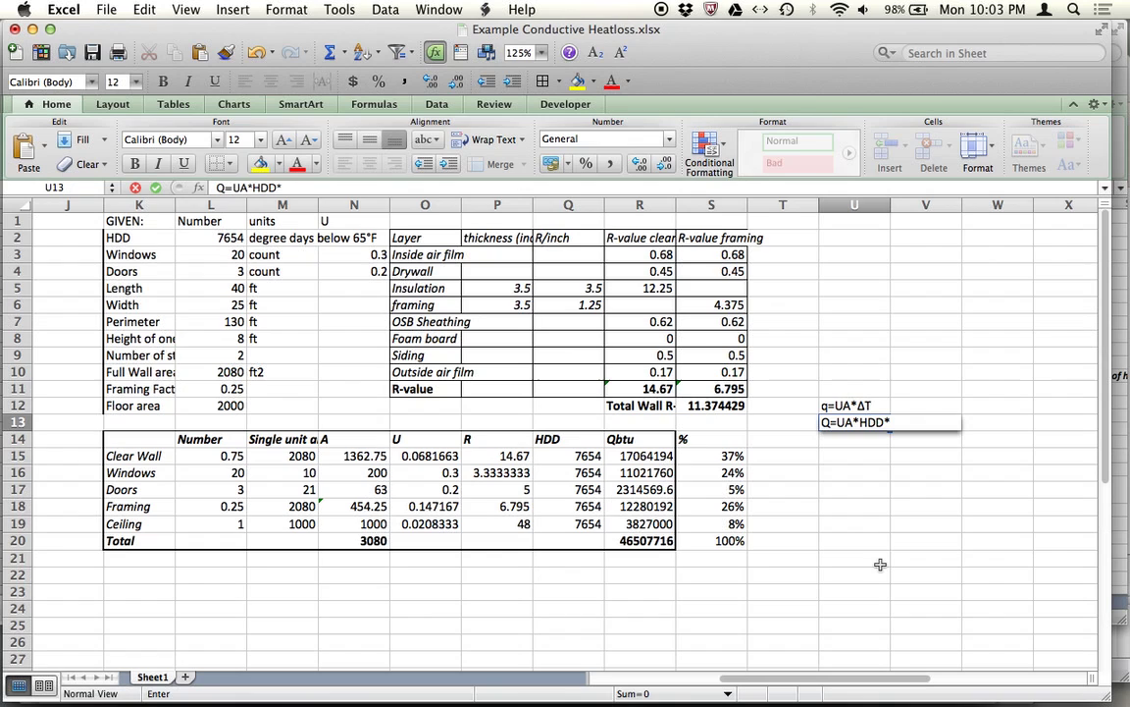
pyautogui.write('24hr')
pyautogui.press('Return')
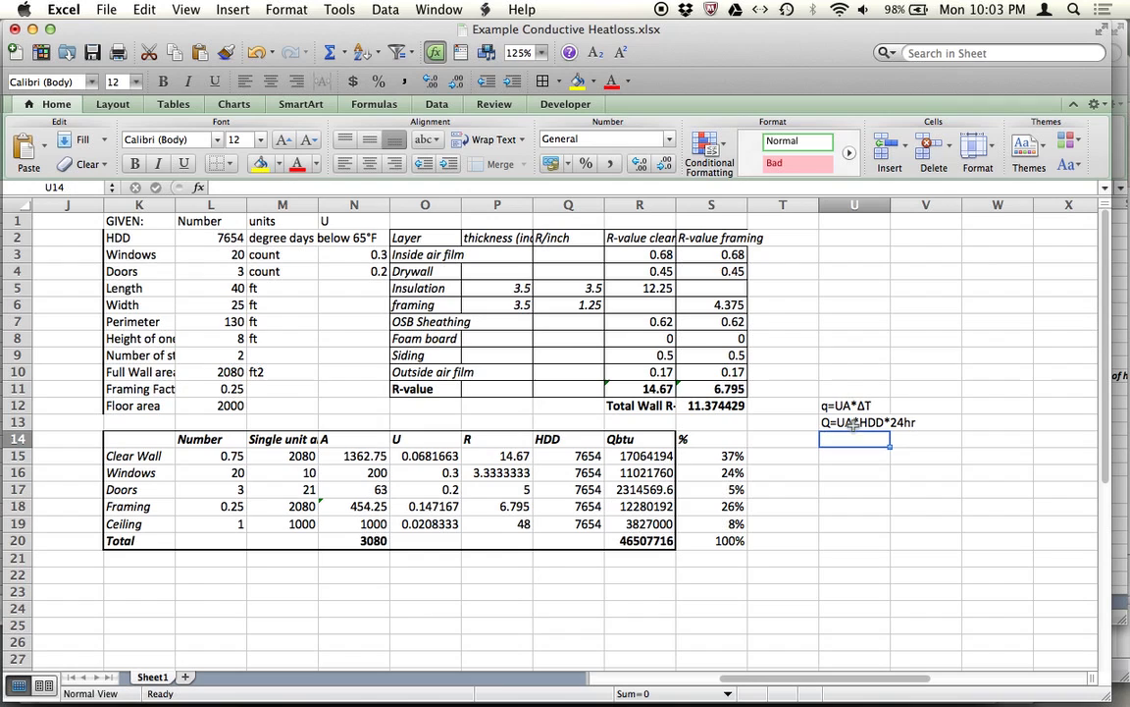
# List the equation variables A in cell U15 and HDD in cell U16.
pyautogui.click(846, 457)
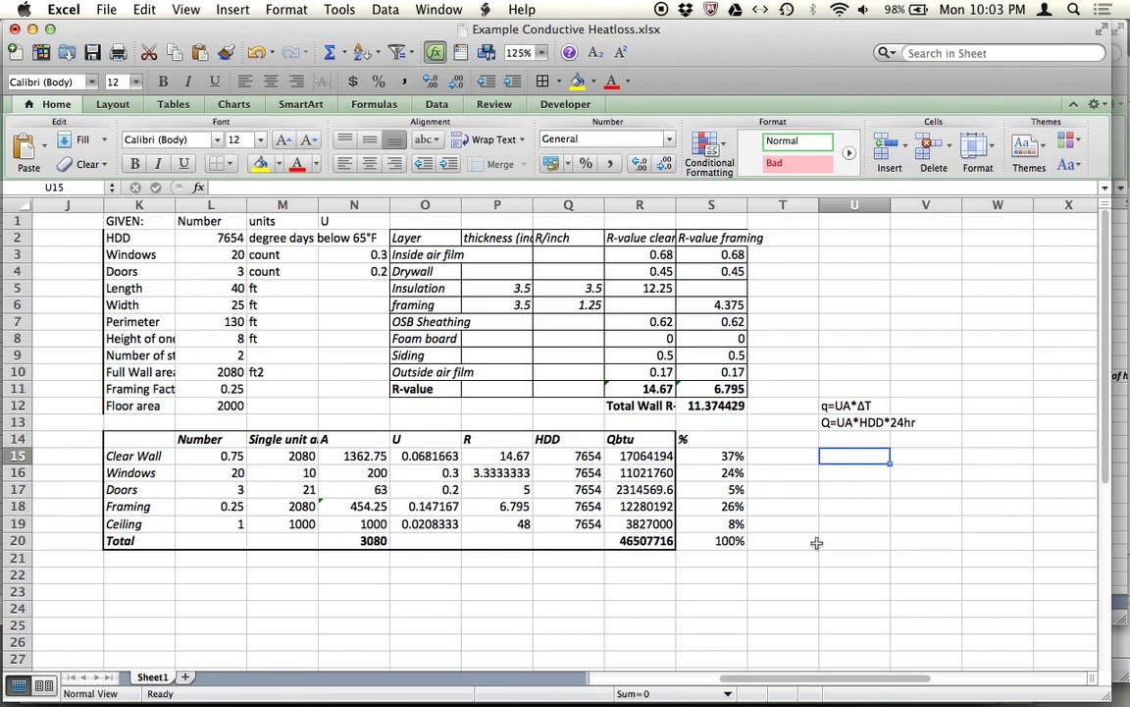
pyautogui.write('A')
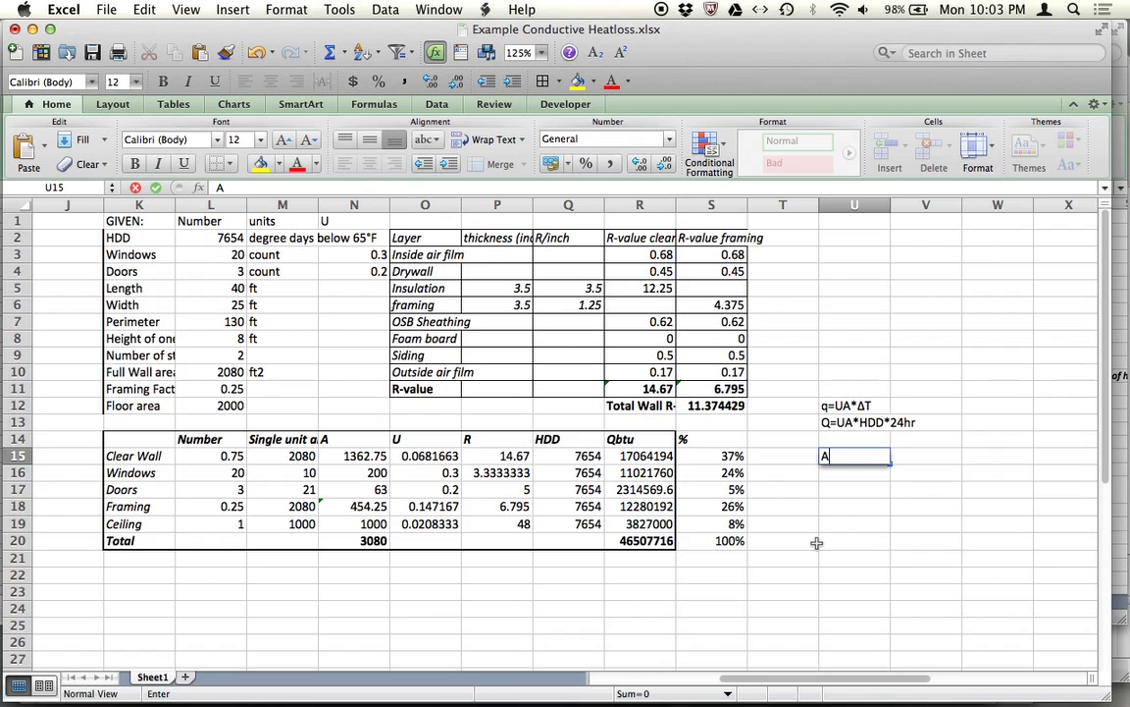
pyautogui.press('Return')
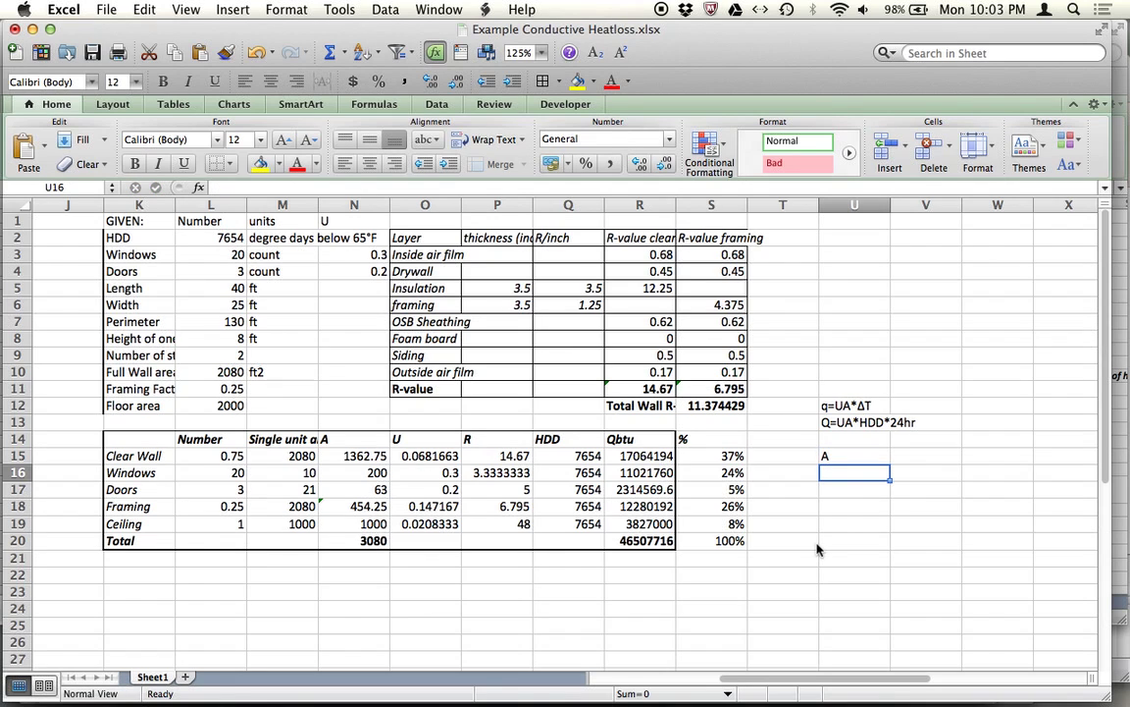
pyautogui.write('HDD')
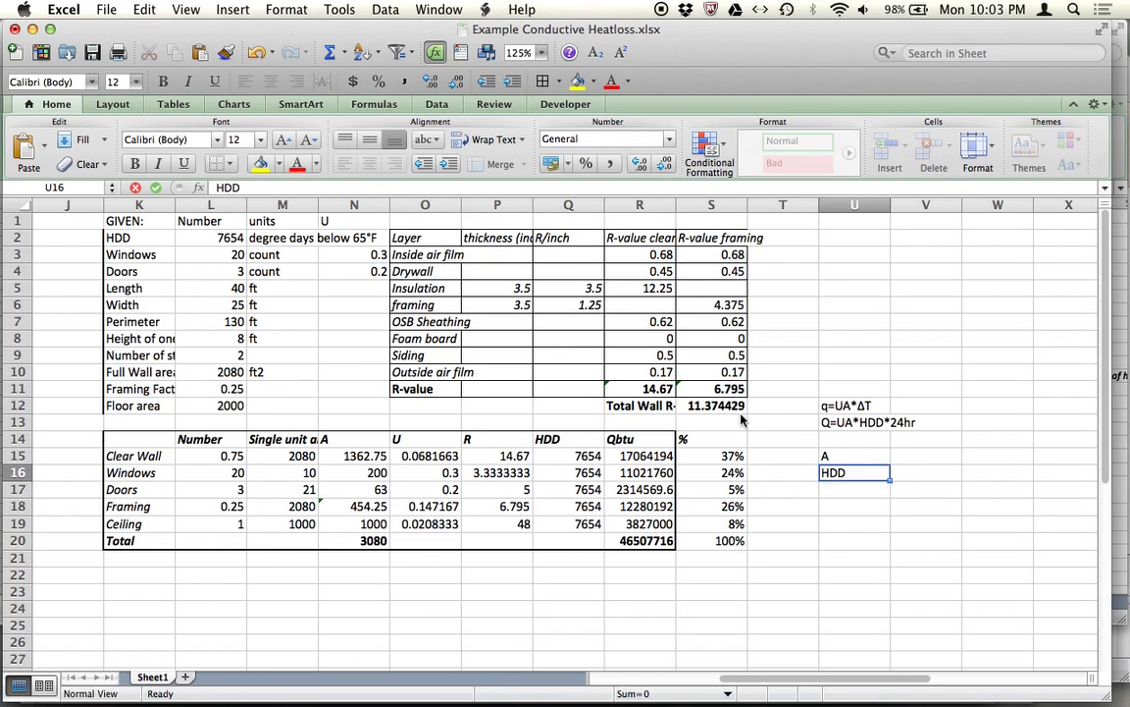
pyautogui.press('Return')
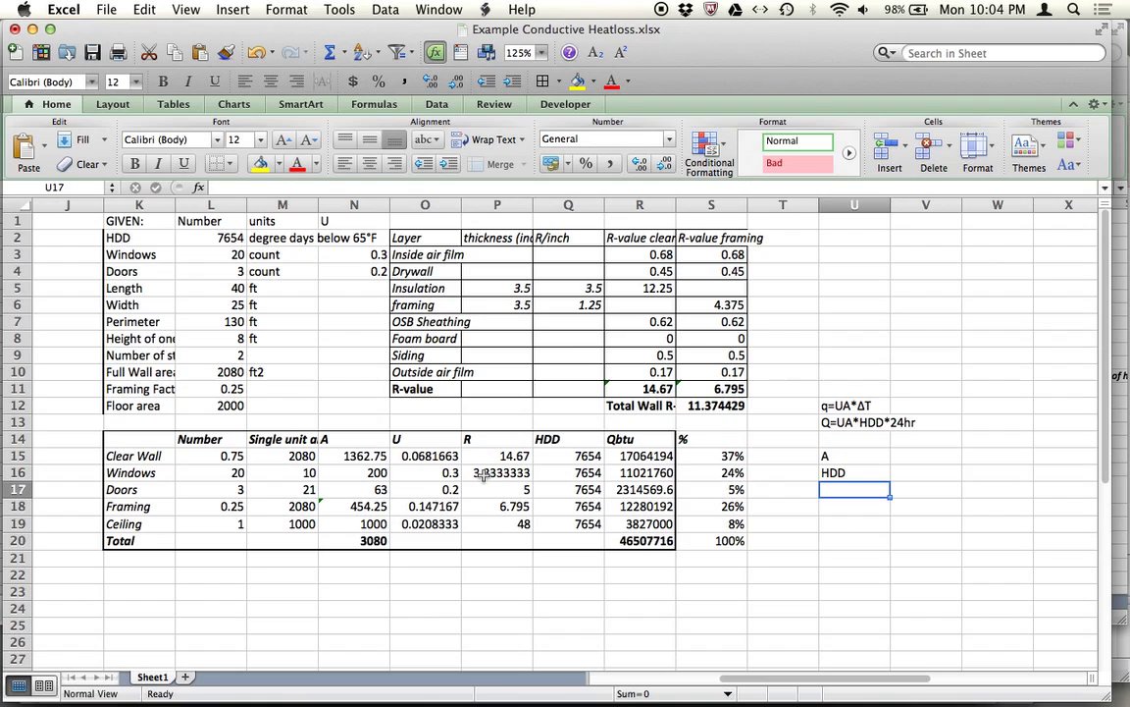
# Replace the windows' typed U value in O16 with a reference to the given windows U value in N3.
pyautogui.click(433, 474)
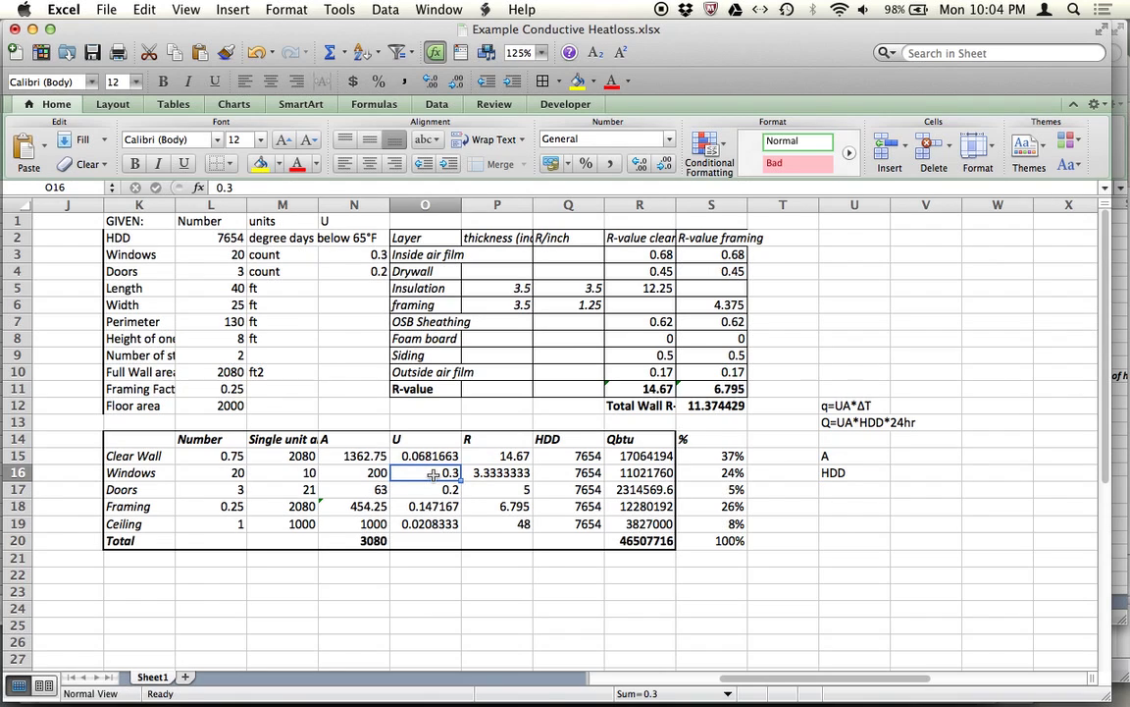
pyautogui.click(278, 187)
pyautogui.press('BackSpace')
pyautogui.press('BackSpace')
pyautogui.press('BackSpace')
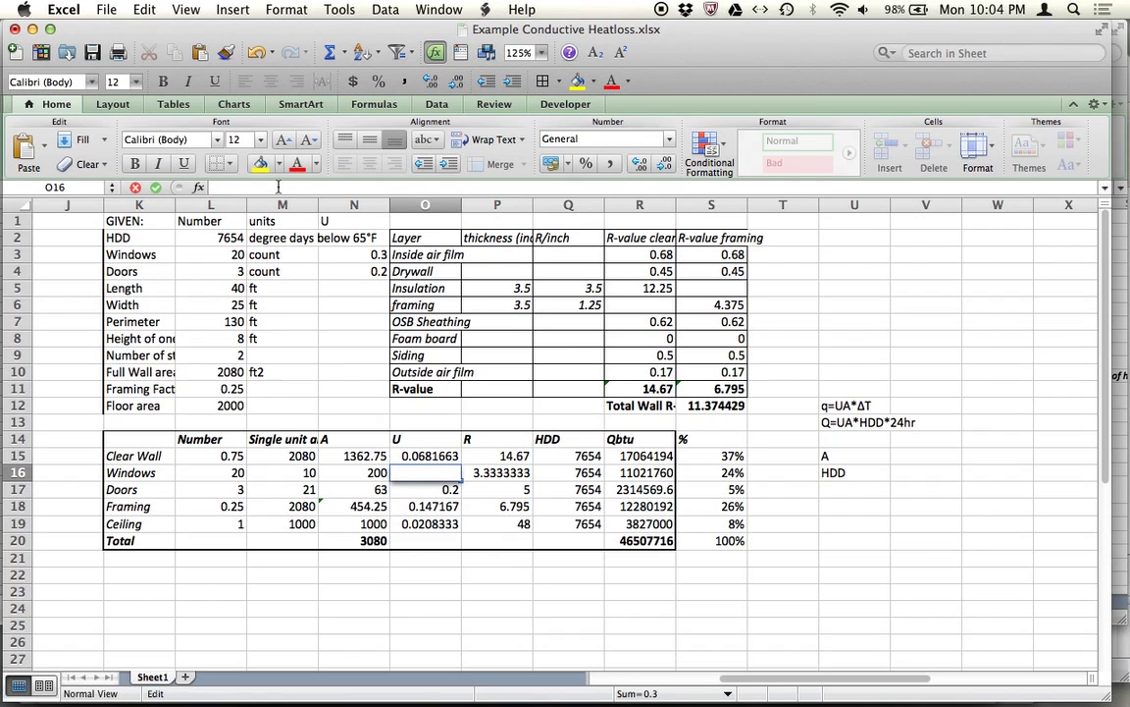
pyautogui.write('=')
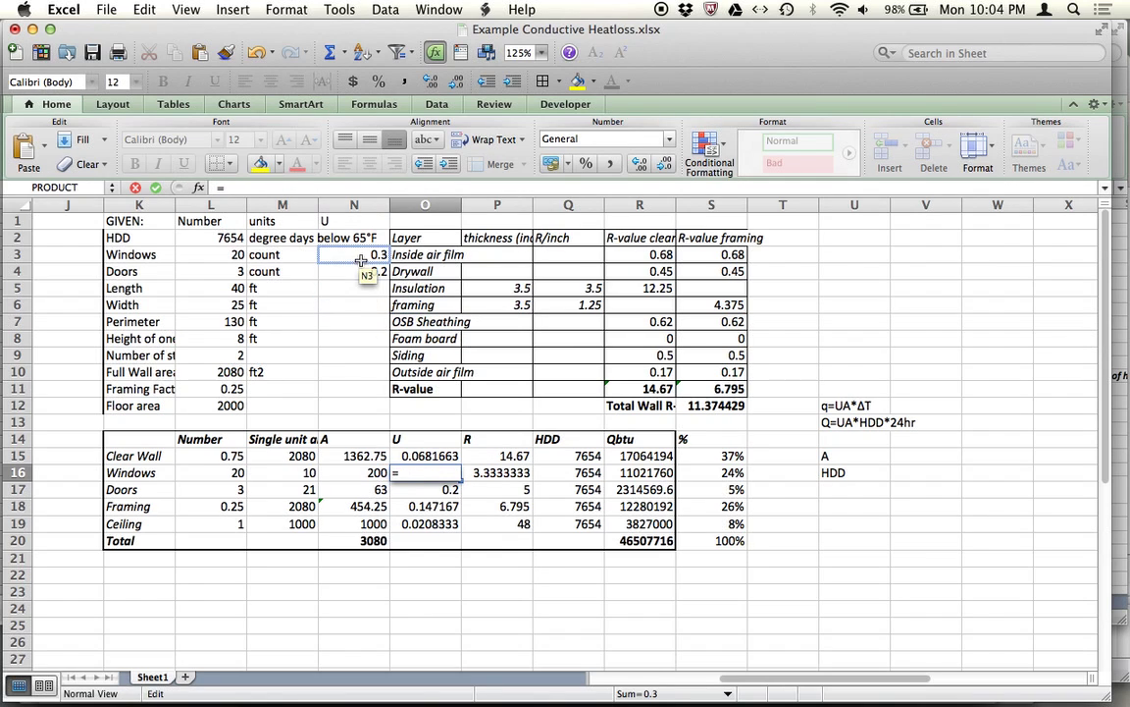
pyautogui.click(361, 258)
pyautogui.press('Return')
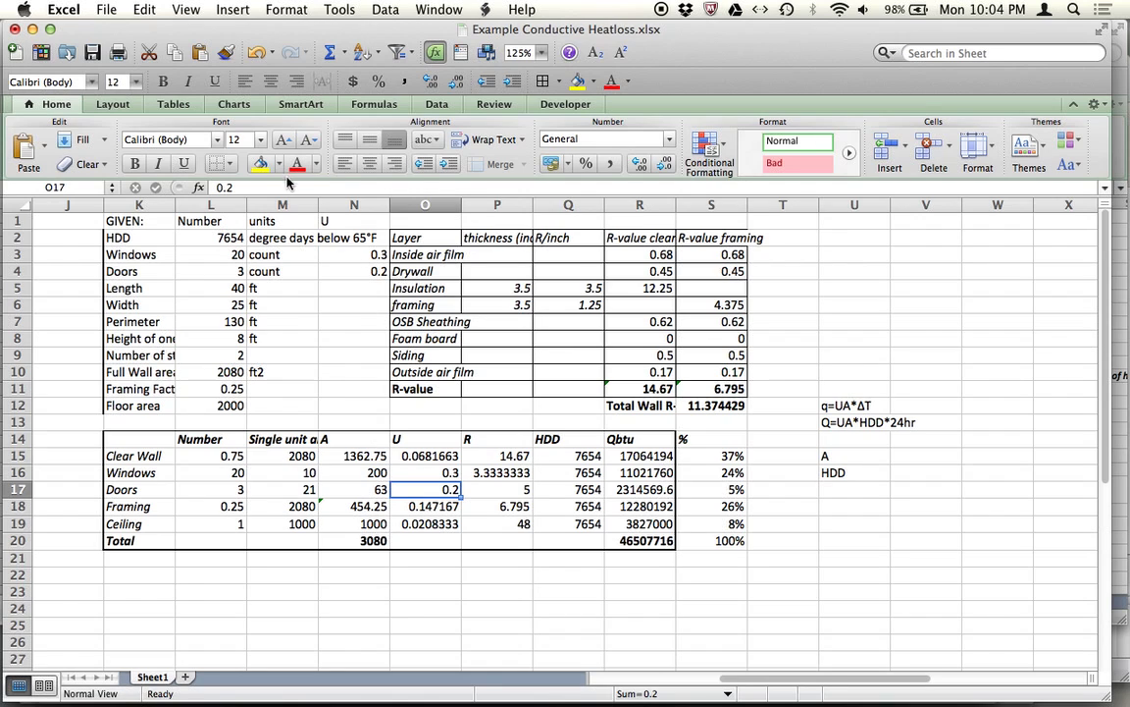
# Set the given windows U value in N3 to 0.19.
pyautogui.click(324, 254)
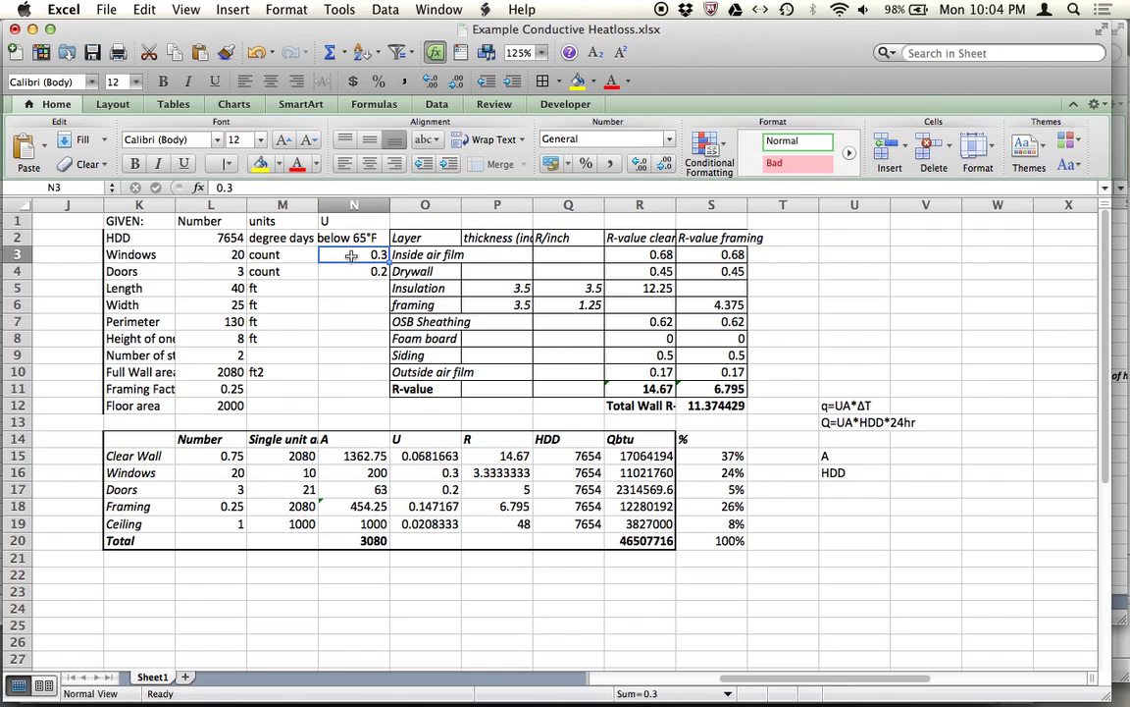
pyautogui.click(300, 186)
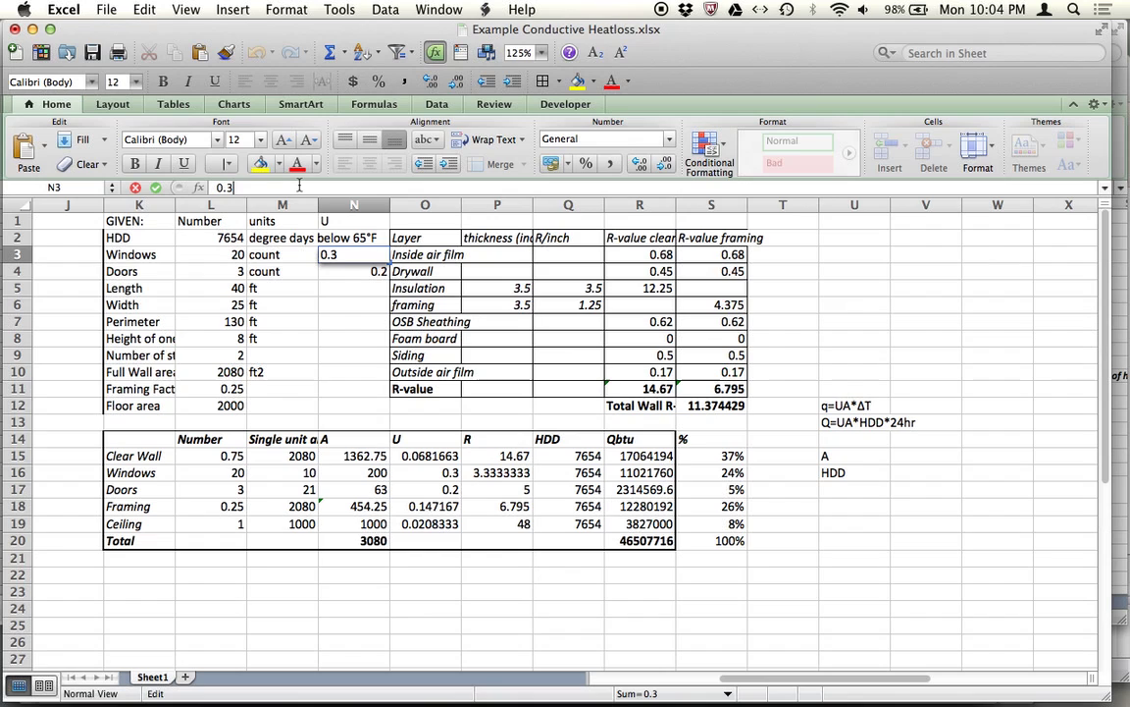
pyautogui.press('BackSpace')
pyautogui.write('19')
pyautogui.press('Return')
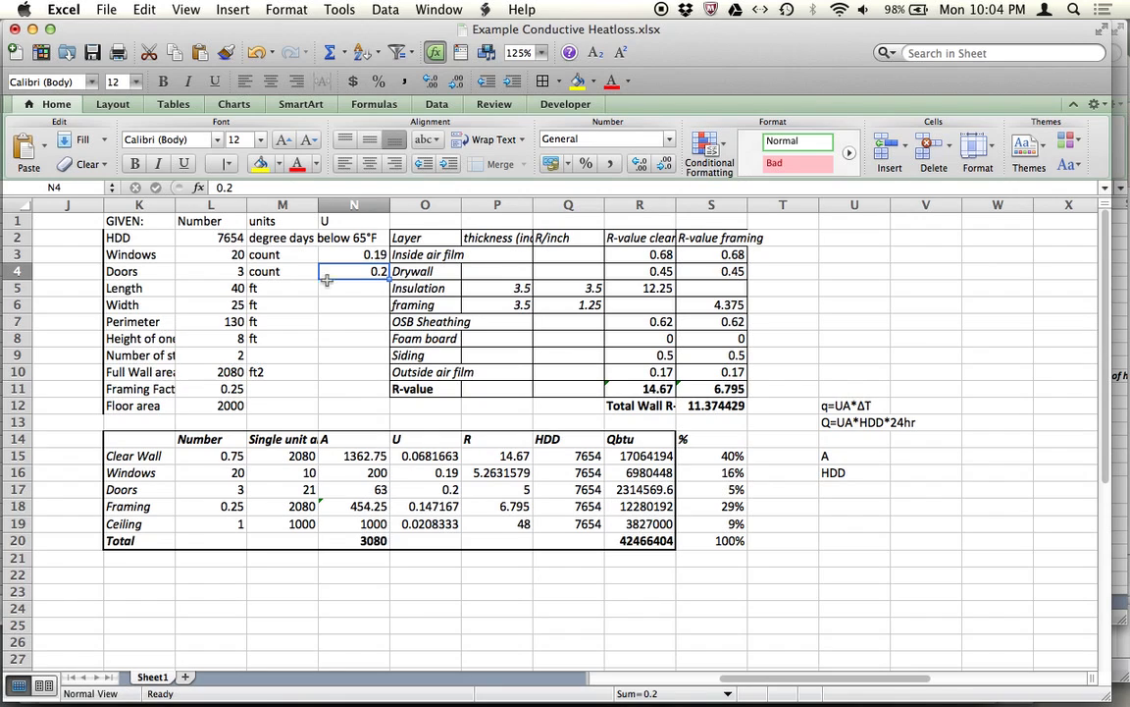
# Set the given windows U value in N3 back to 0.3.
pyautogui.press('Up')
pyautogui.hotkey('ctrl', 'u')
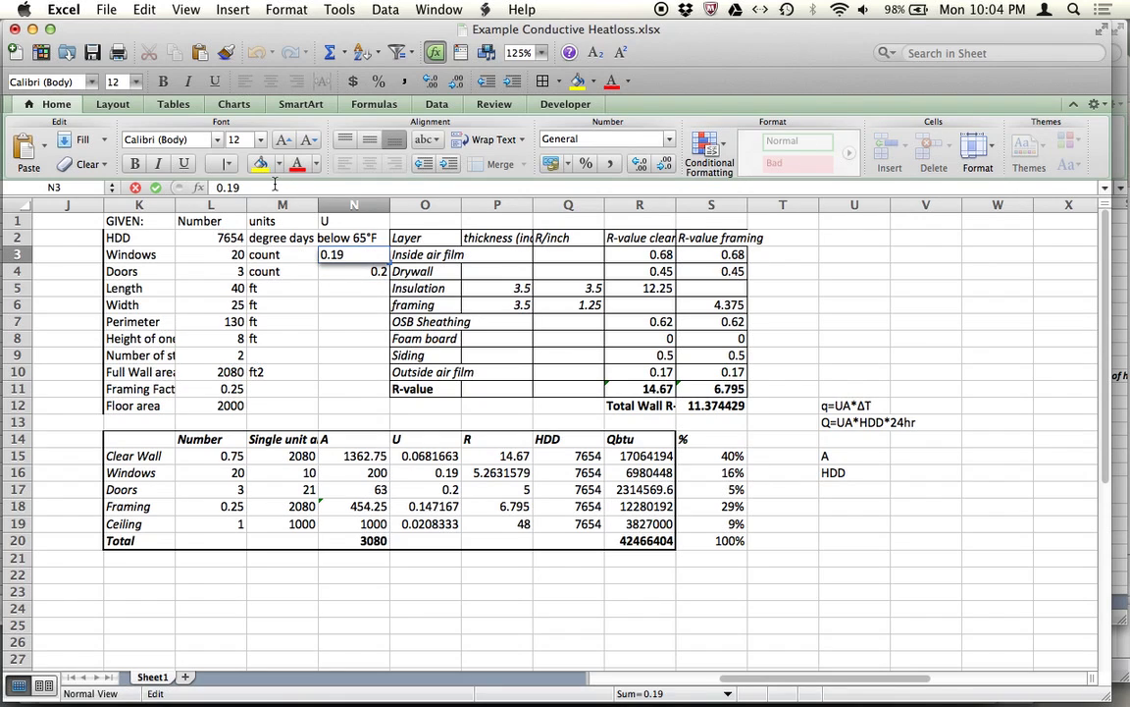
pyautogui.press('BackSpace')
pyautogui.press('BackSpace')
pyautogui.write('3')
pyautogui.press('Return')
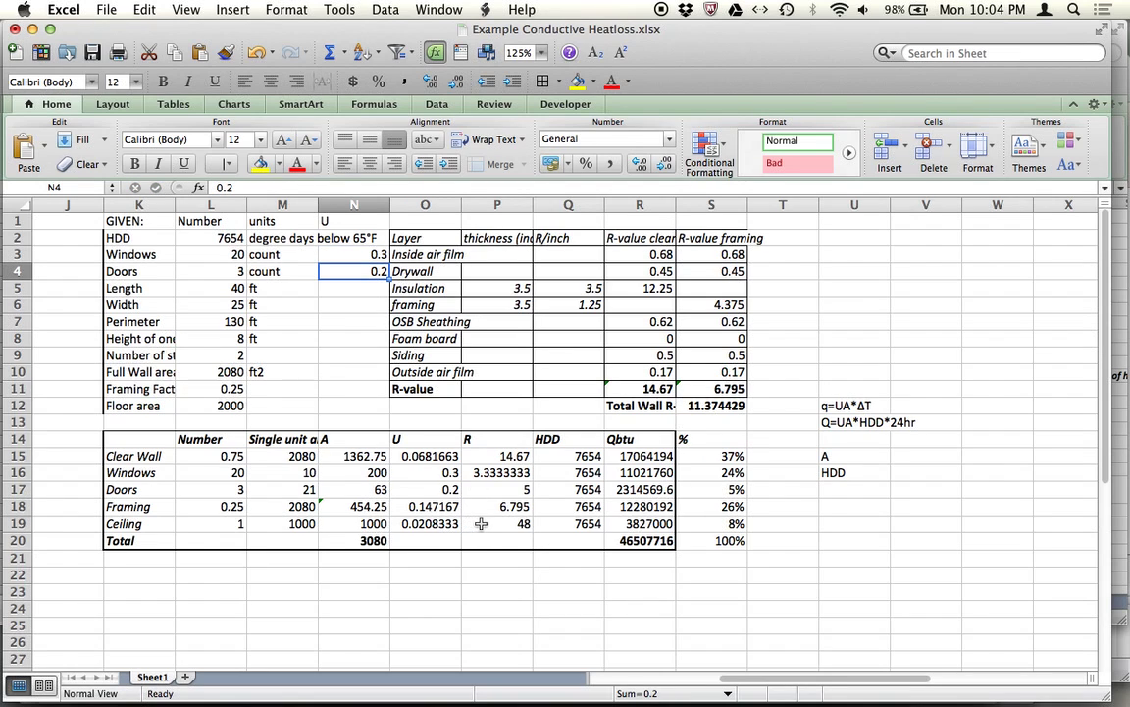
# Inspect the windows' R-value formula in cell P16 and the cell it references.
pyautogui.click(498, 475)
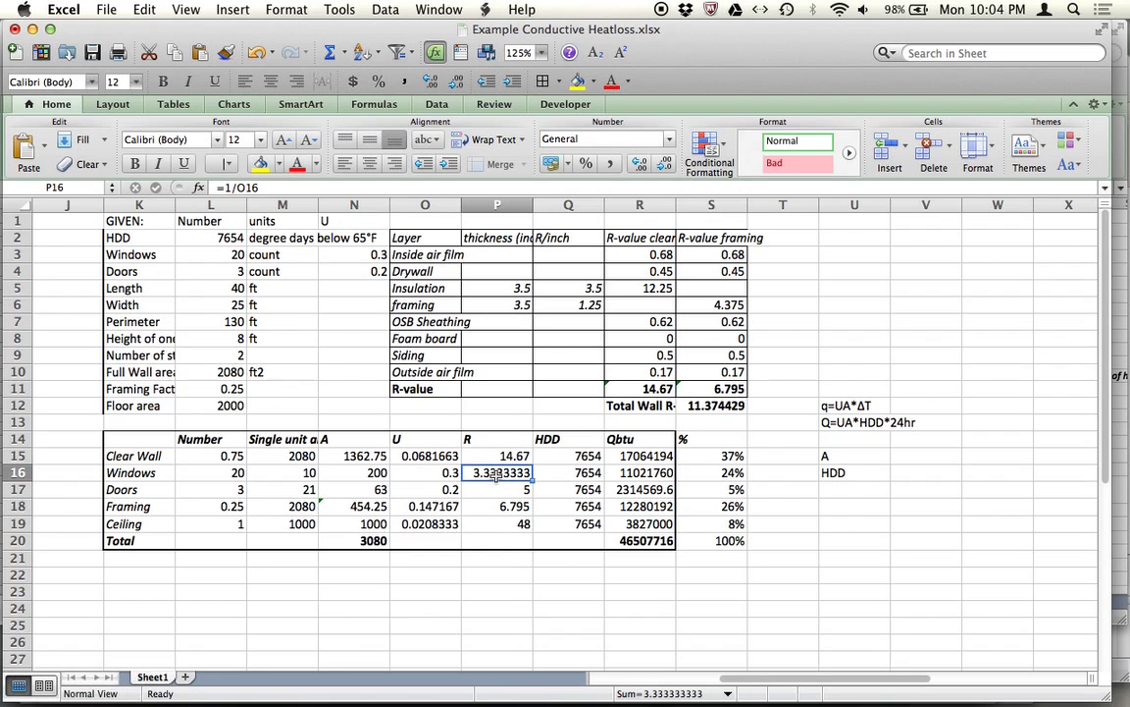
pyautogui.click(409, 187)
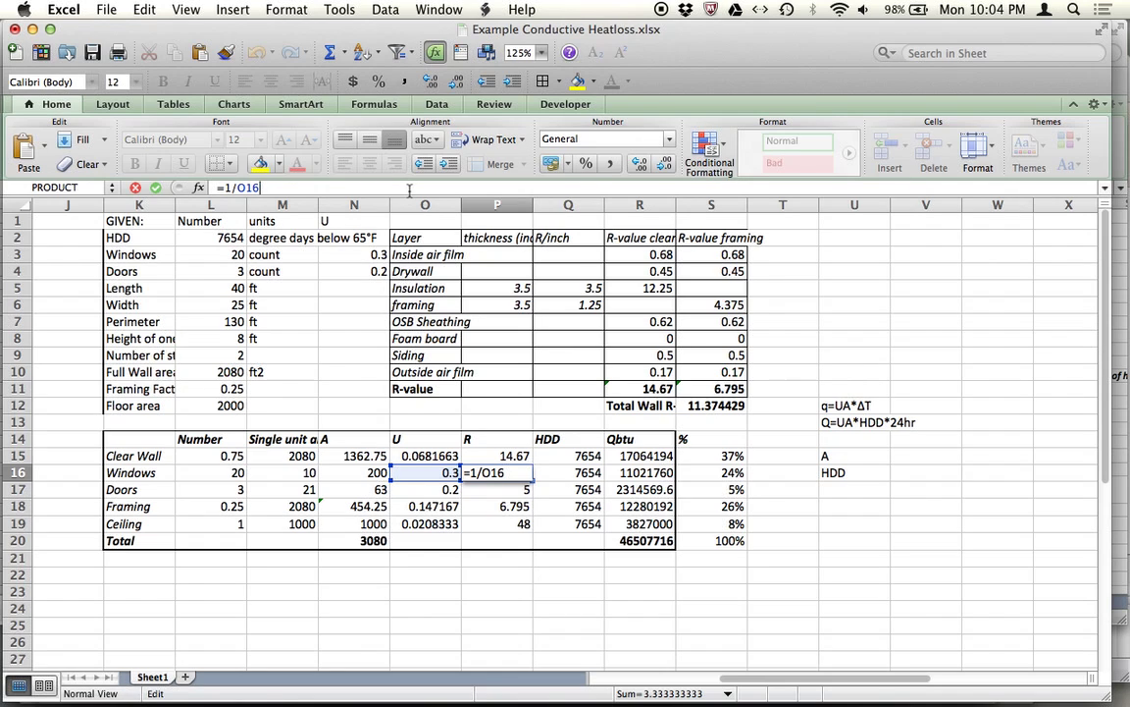
pyautogui.press('Return')
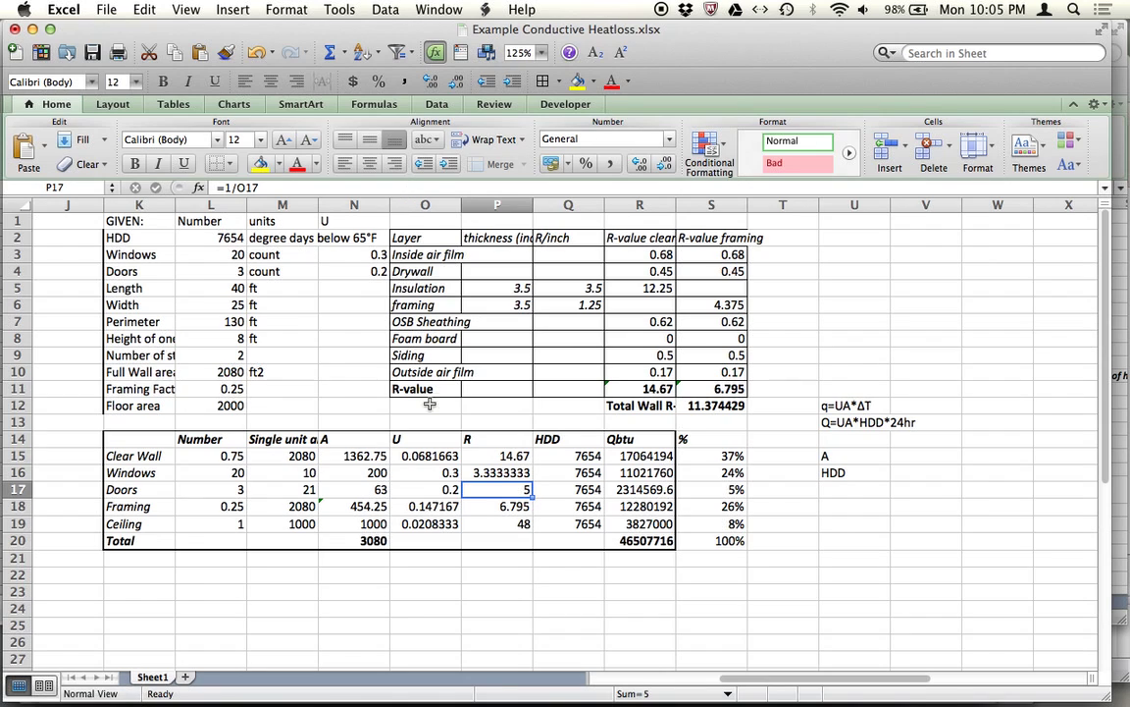
# Replace the doors' typed U value in O17 with a reference to the given doors U value in N4.
pyautogui.click(420, 489)
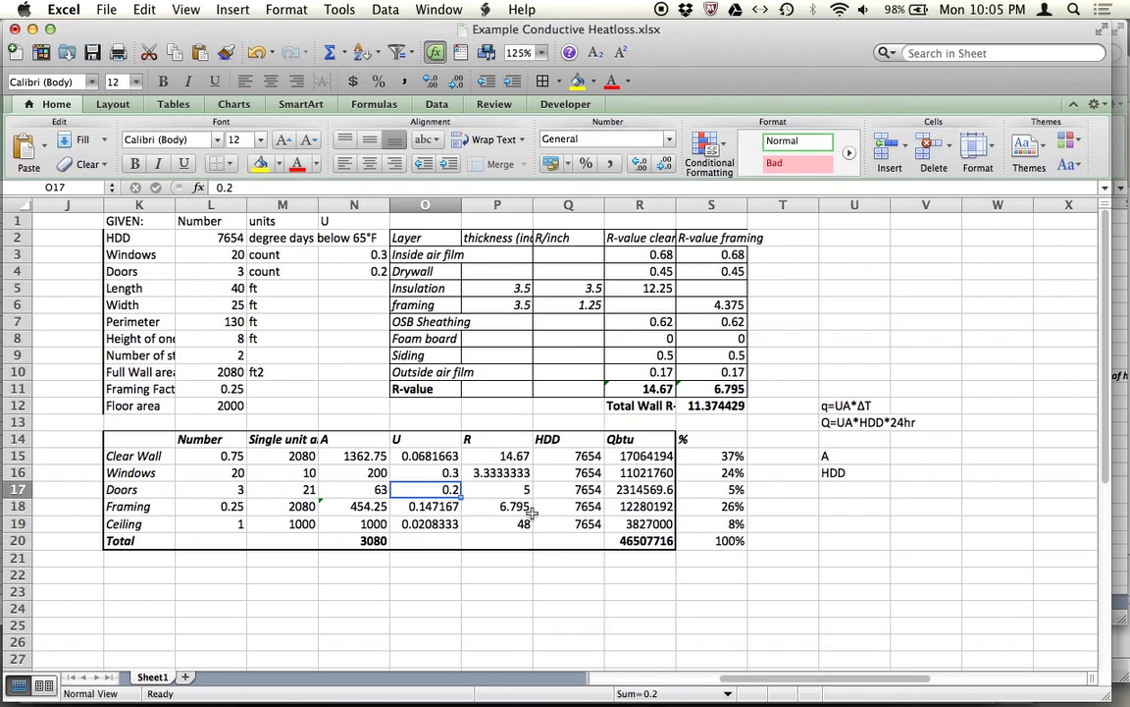
pyautogui.write('=')
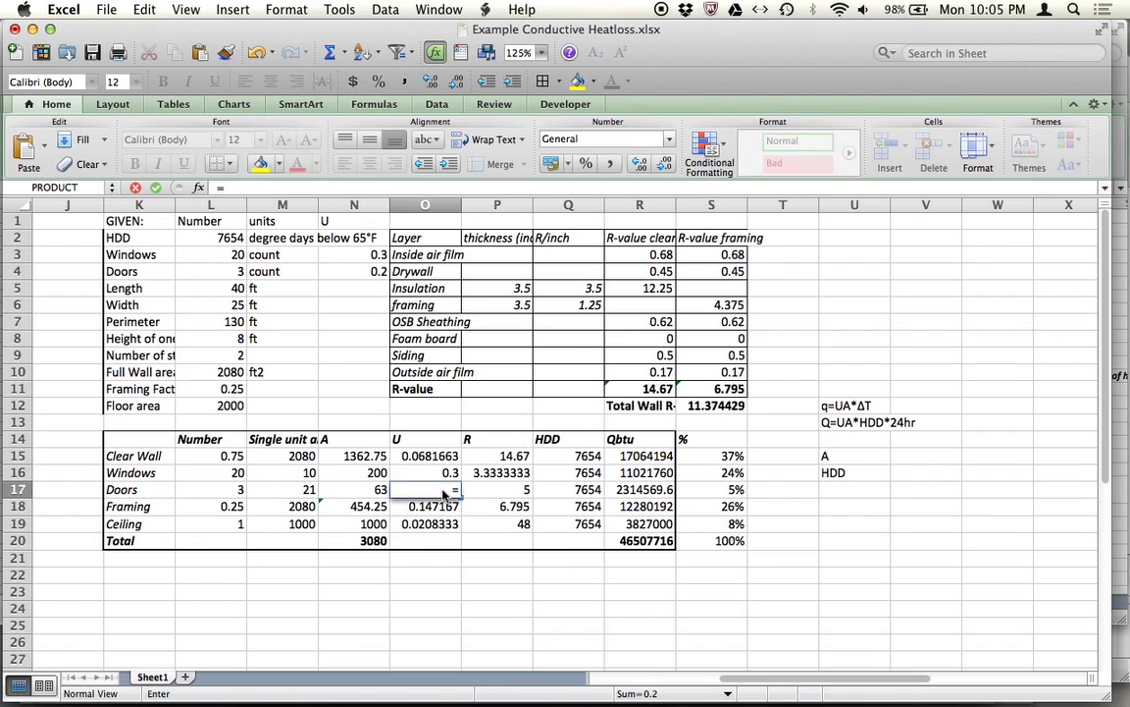
pyautogui.click(379, 279)
pyautogui.press('Return')
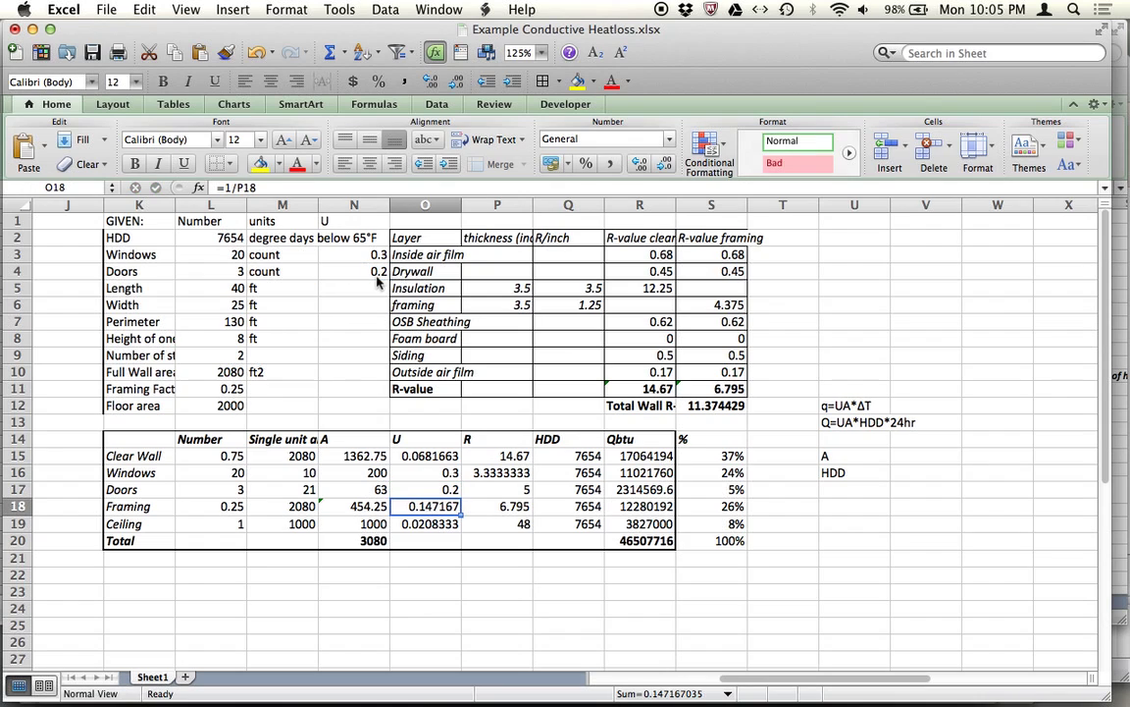
# Review the R values of the doors and ceiling, and inspect the ceiling's U formula in O19.
pyautogui.click(504, 491)
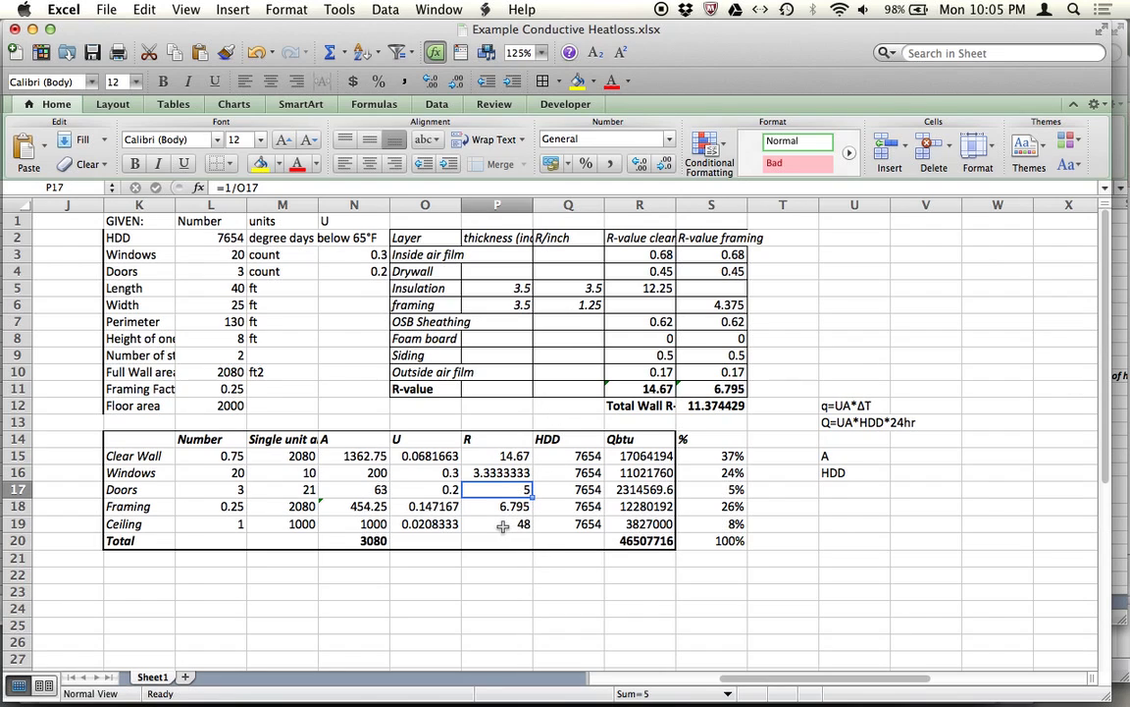
pyautogui.click(503, 527)
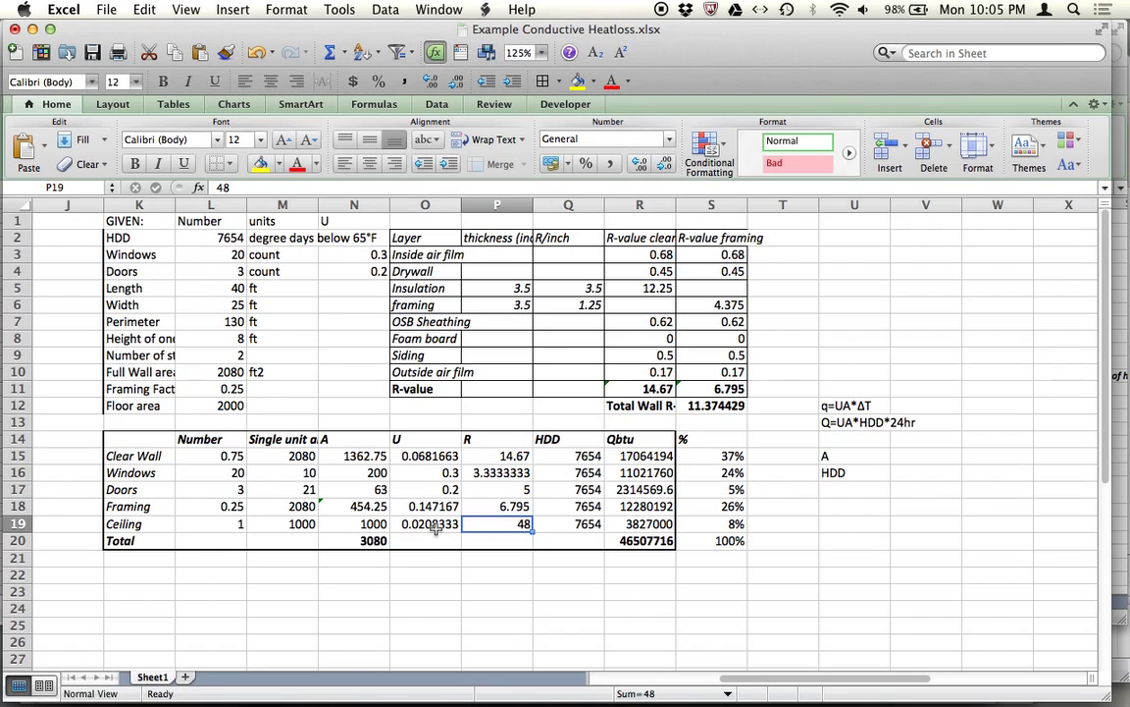
pyautogui.doubleClick(439, 527)
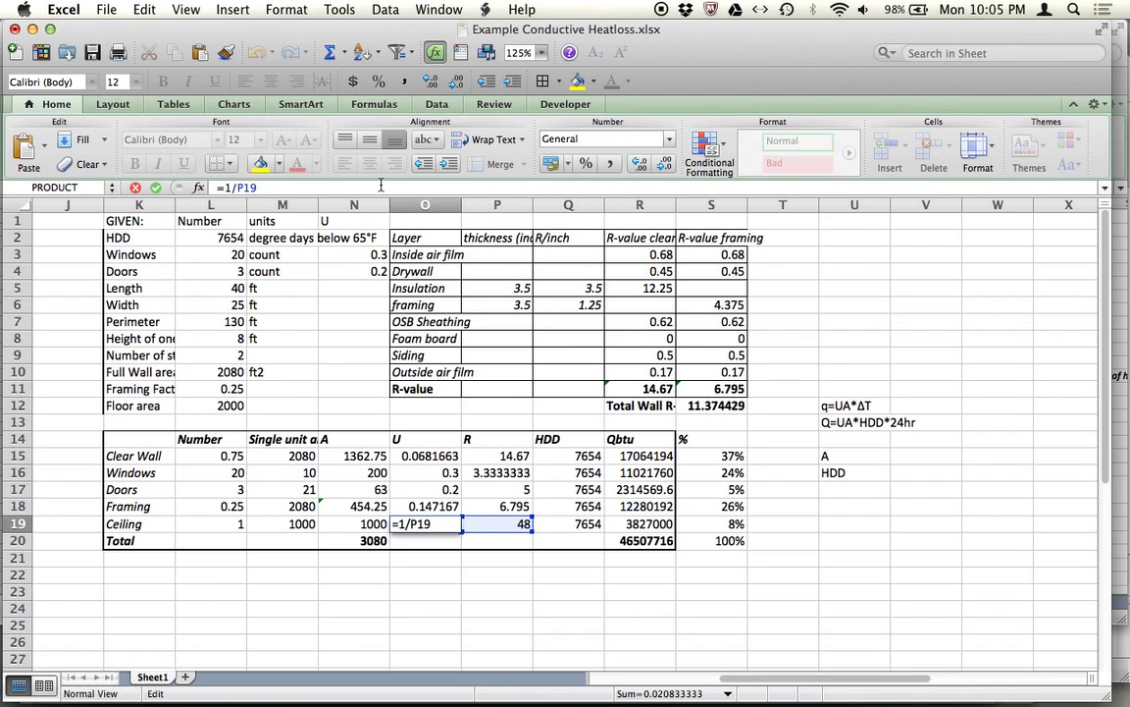
pyautogui.press('Return')
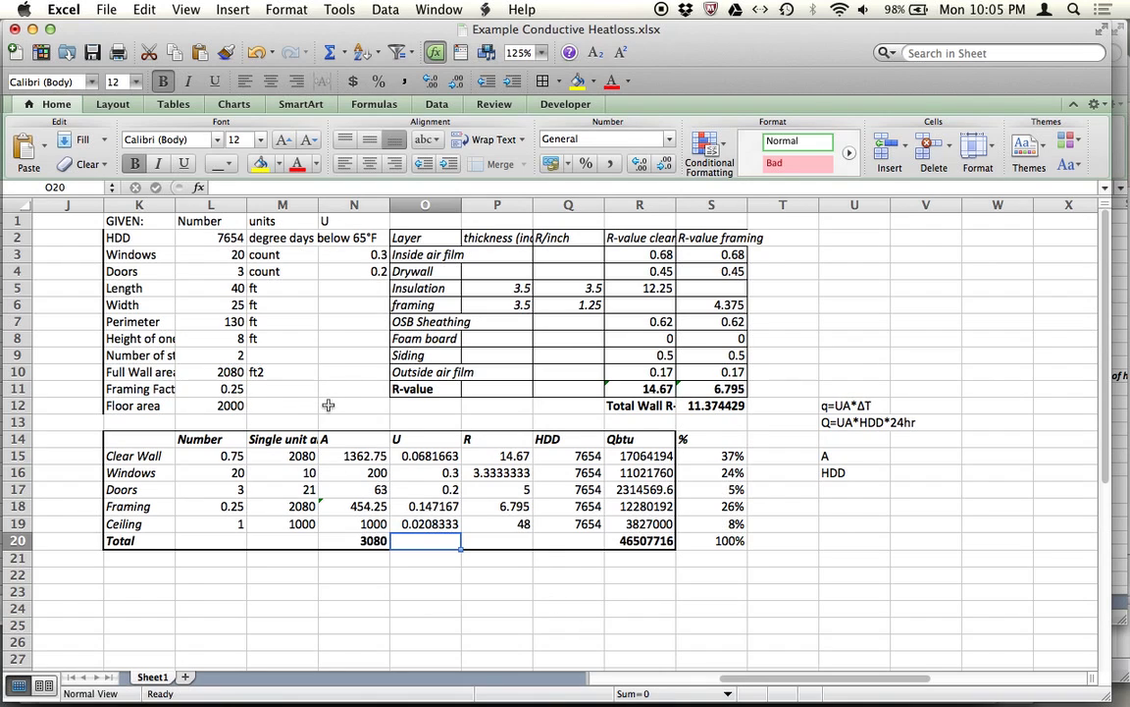
# Add a Ceiling row to the given data at K13 with ft2 as its unit in M13.
pyautogui.click(135, 422)
pyautogui.write('Ceiling')
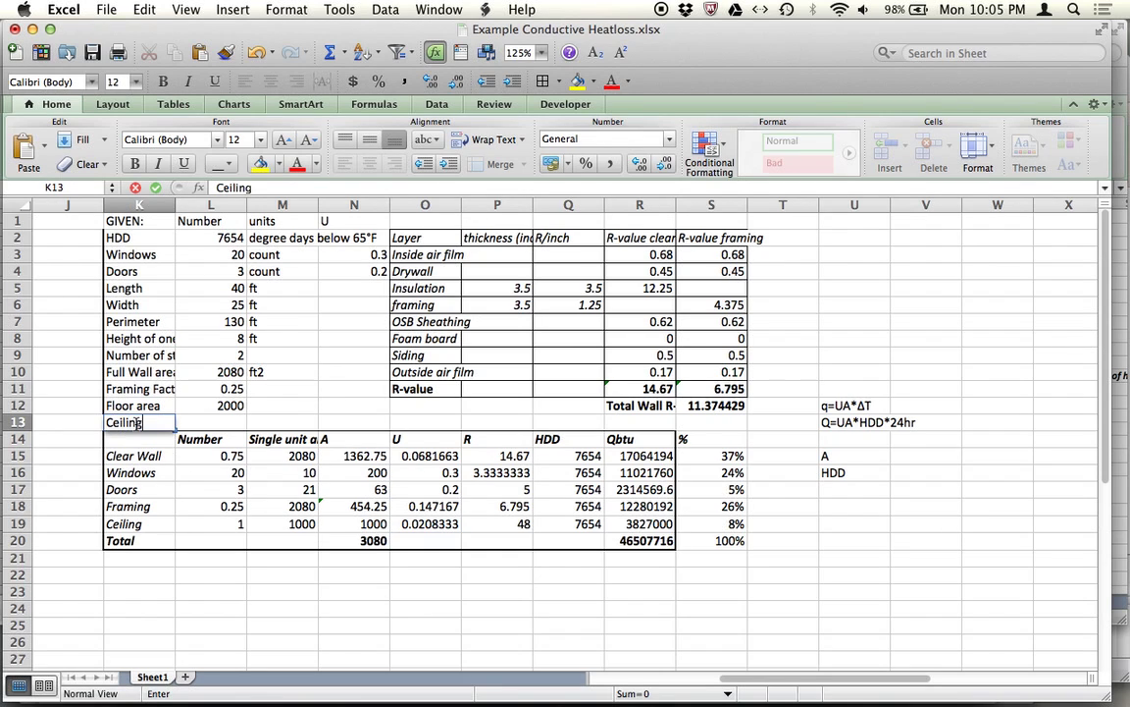
pyautogui.press('Tab')
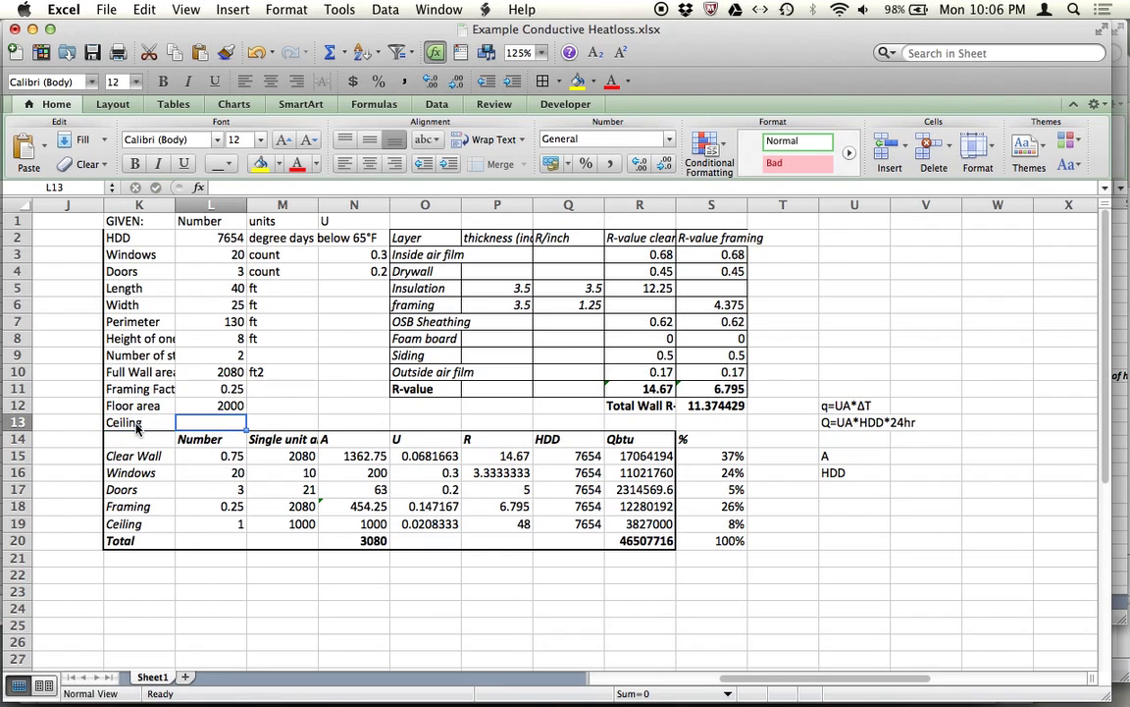
pyautogui.press('Tab')
pyautogui.write('ft')
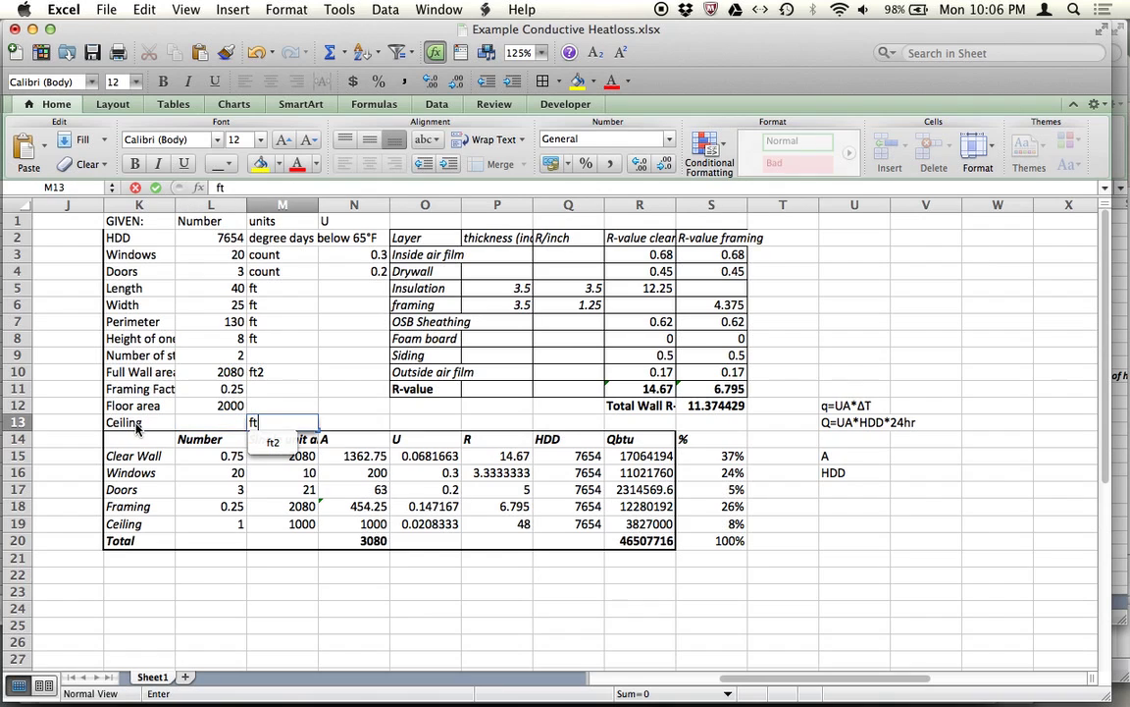
pyautogui.write('2')
# Calculate the given ceiling area in L13 as length times width with =L5*L6.
pyautogui.press('Left')
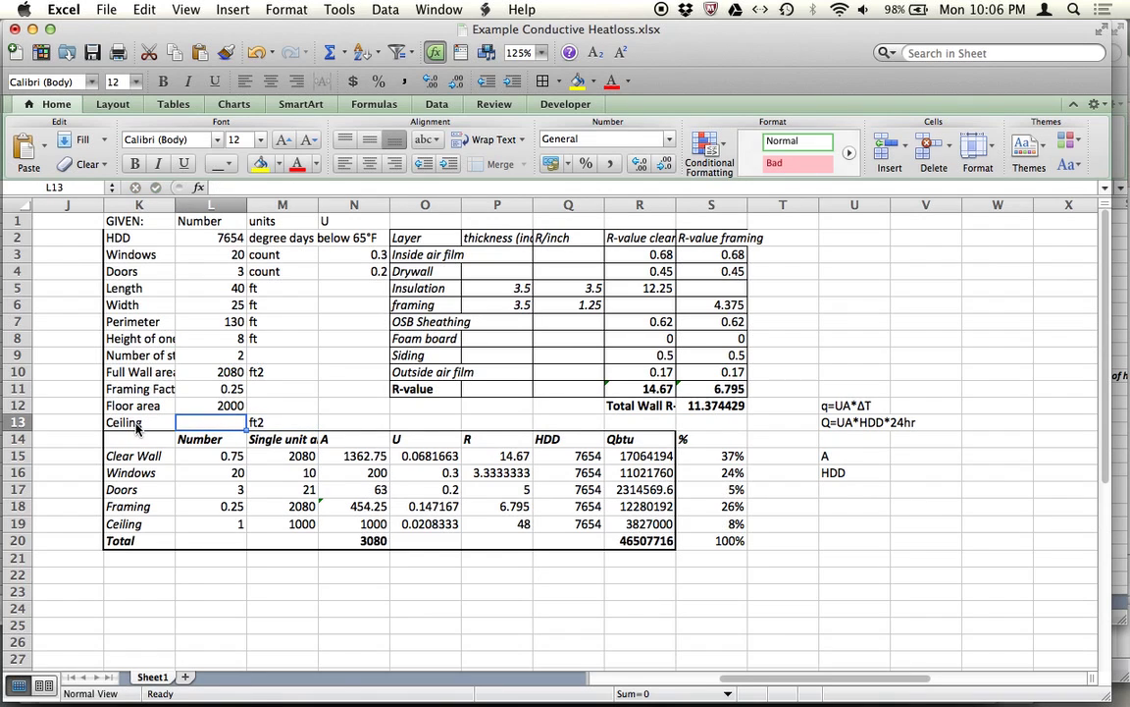
pyautogui.write('=')
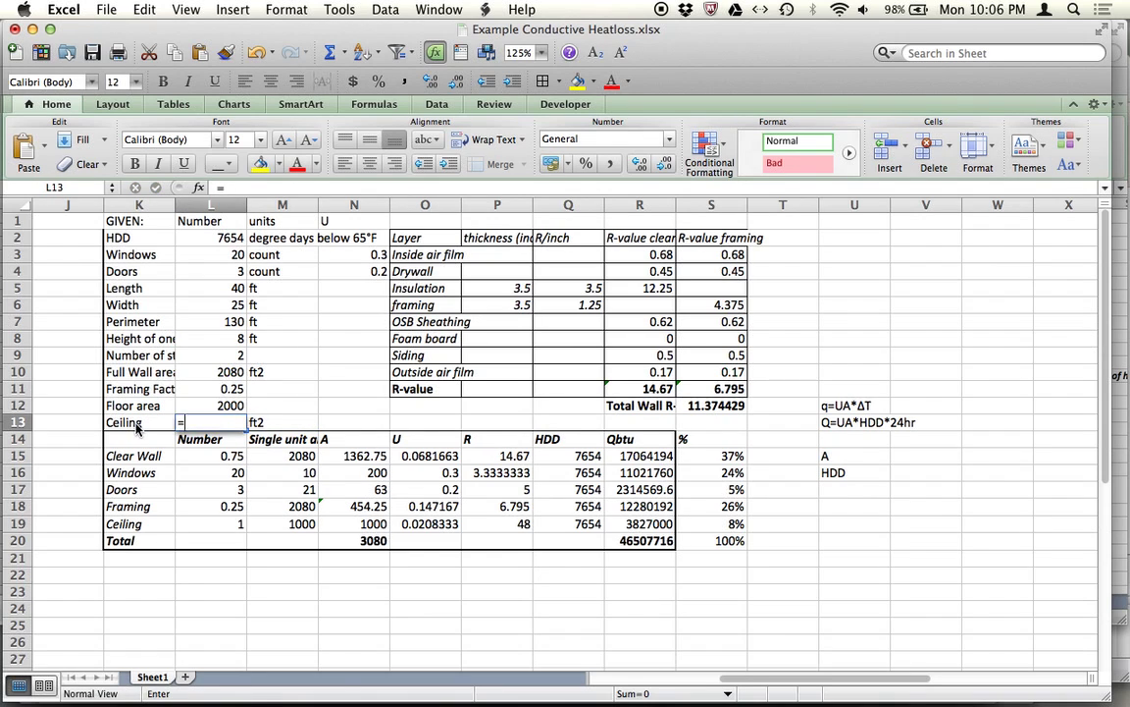
pyautogui.click(217, 289)
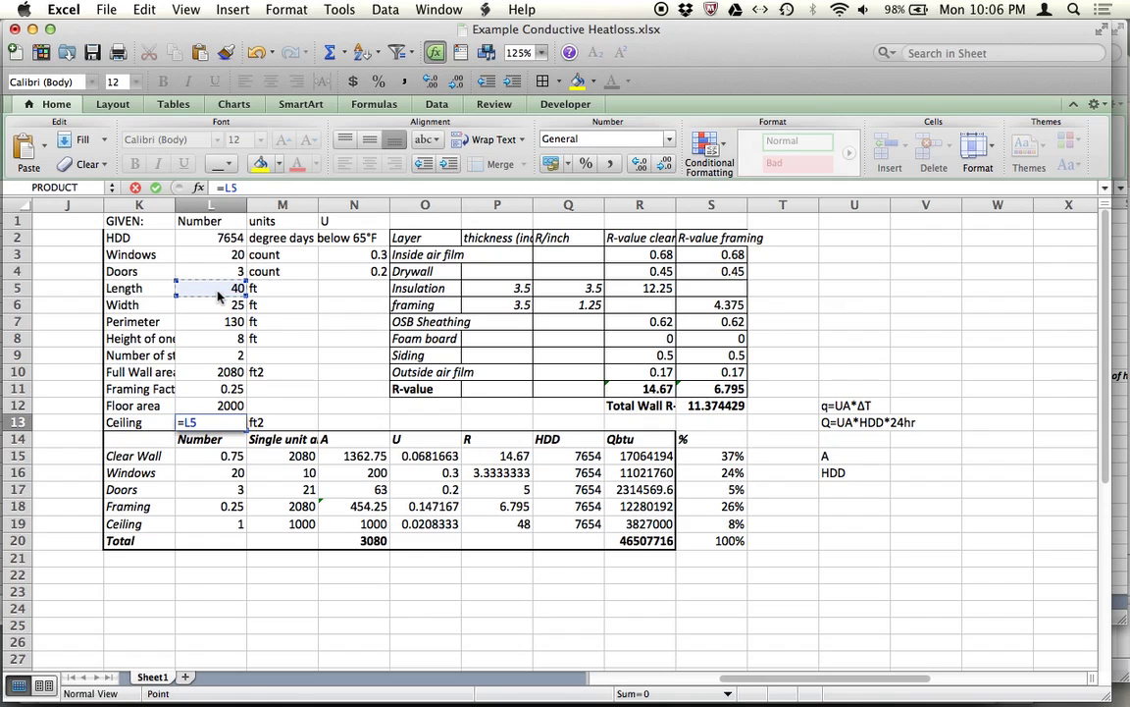
pyautogui.write('*')
pyautogui.click(214, 307)
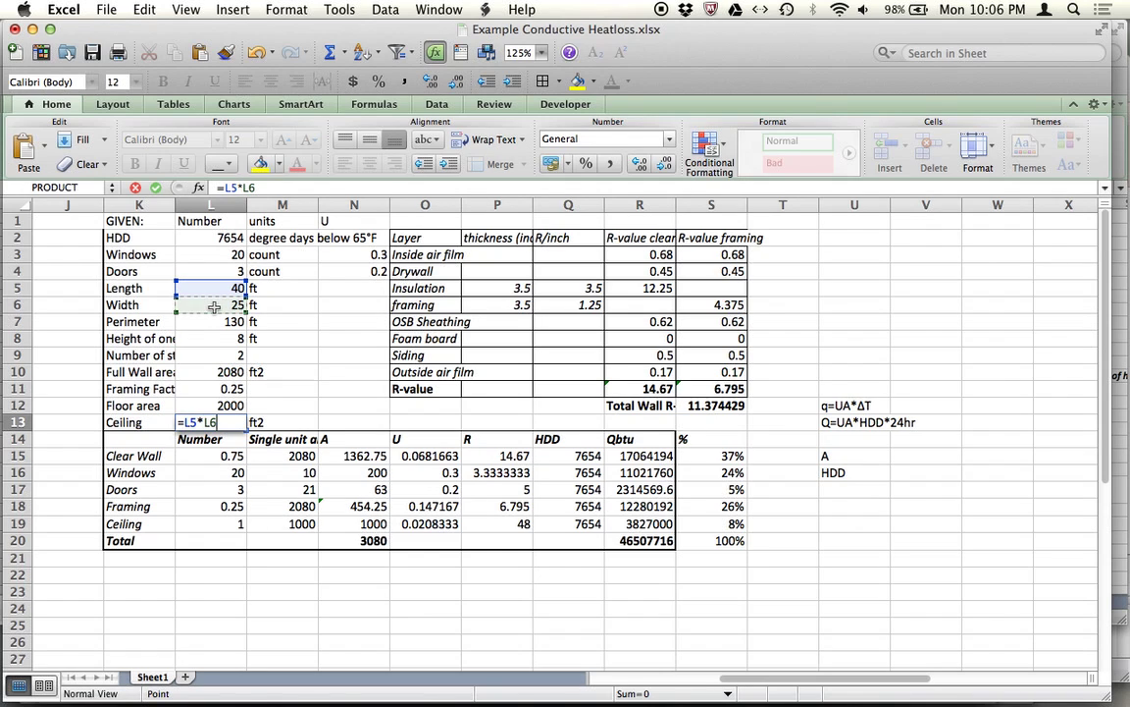
pyautogui.press('Return')
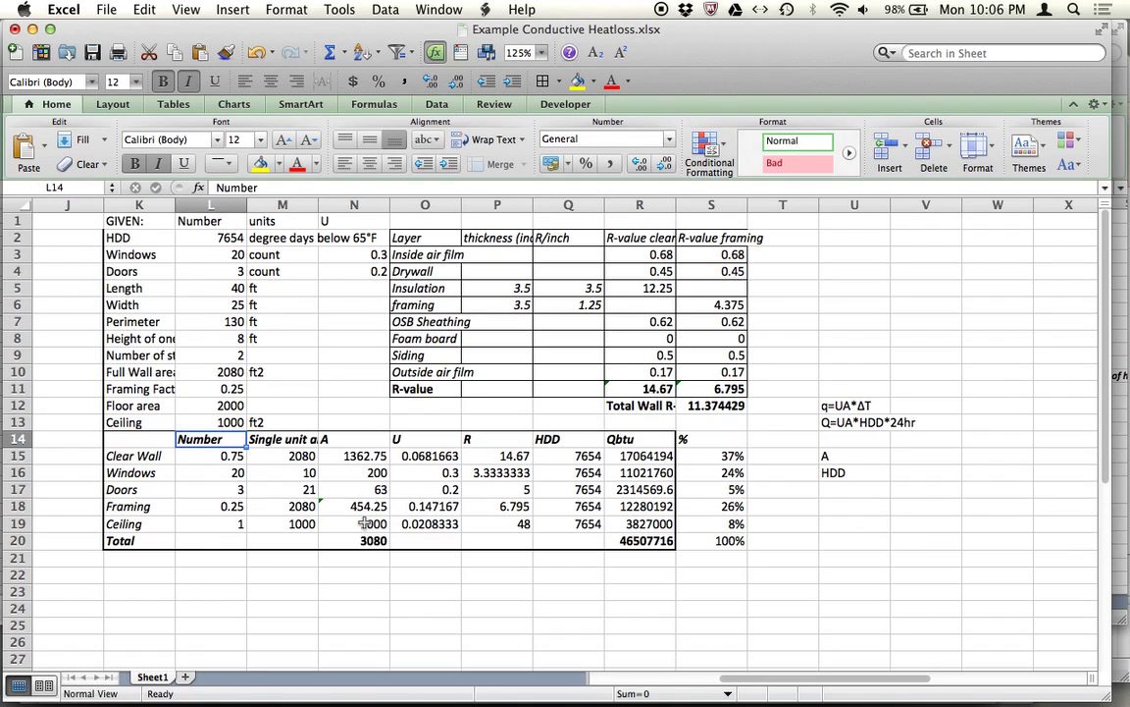
# Inspect the ceiling's area formula in N19 and the cells referenced by its single unit area in M19.
pyautogui.click(371, 524)
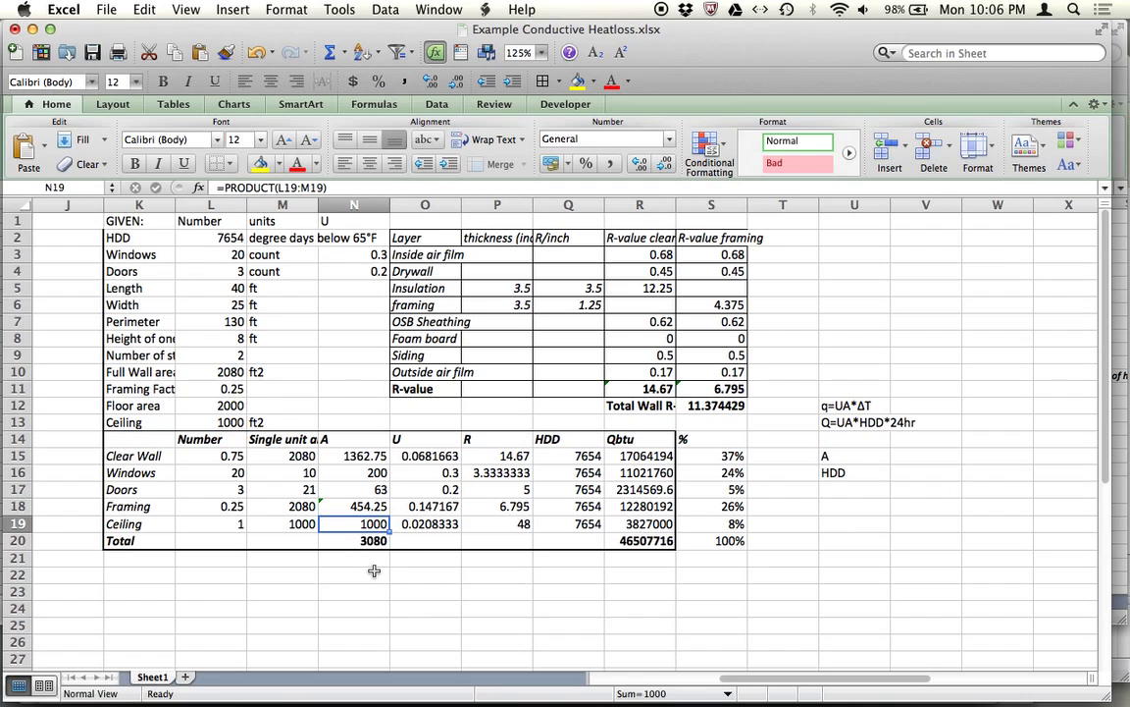
pyautogui.click(291, 524)
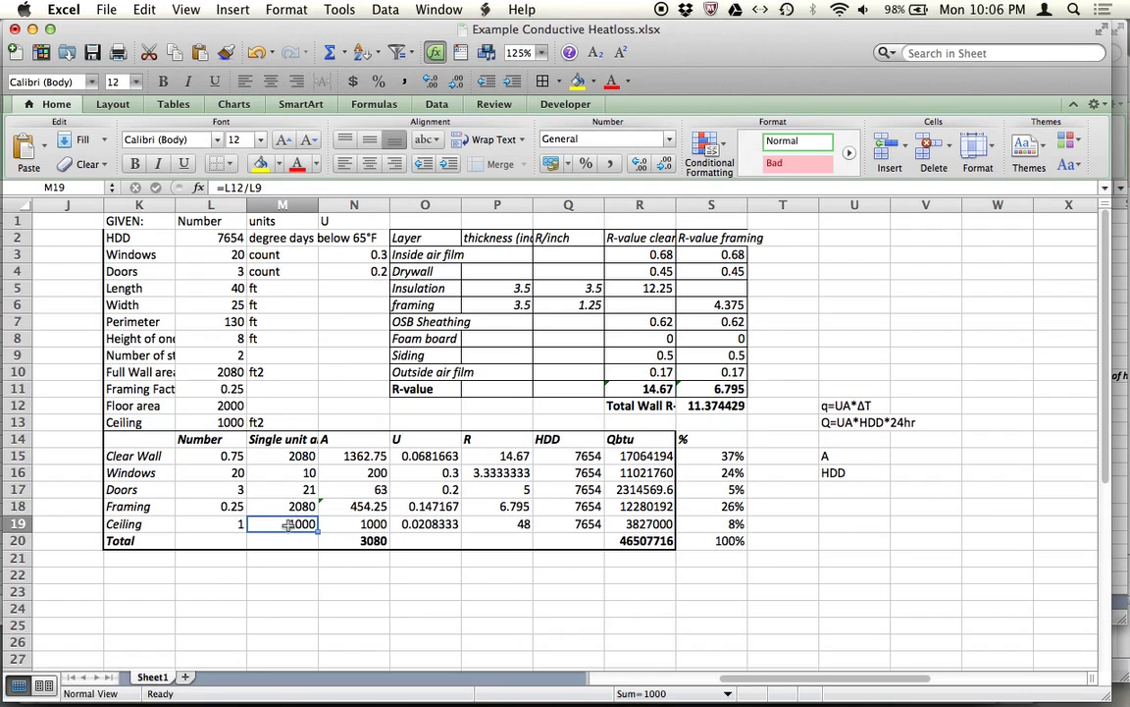
pyautogui.click(349, 187)
pyautogui.press('Return')
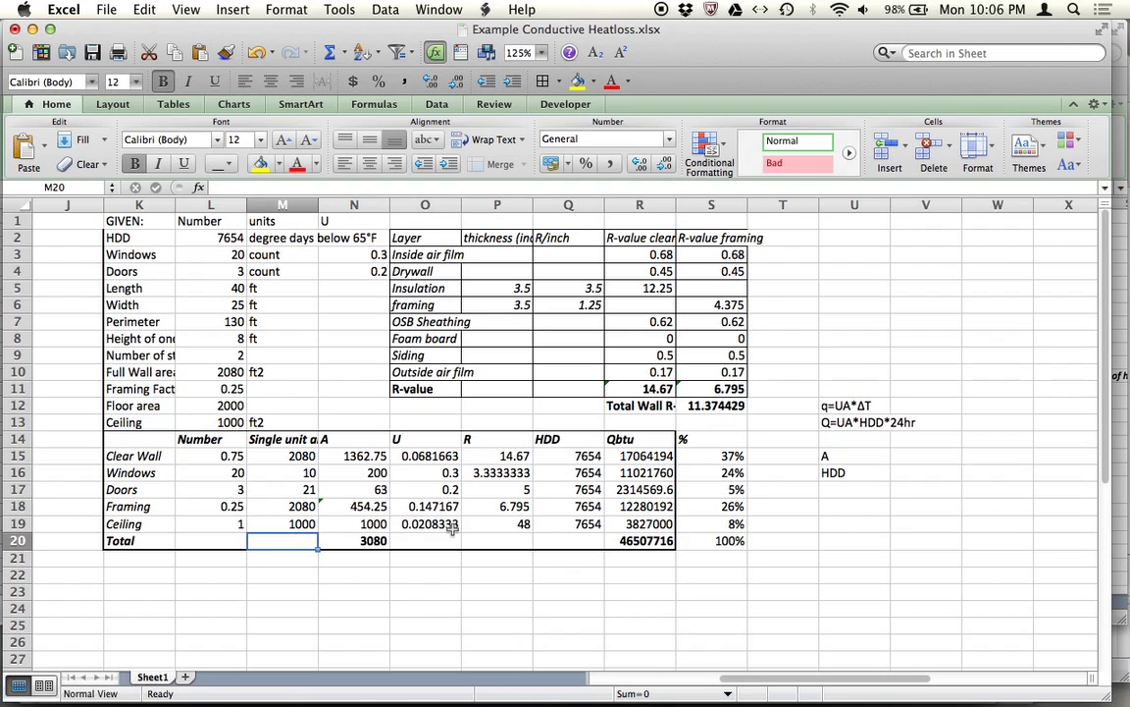
# Enter 48 in N13 as the given ceiling insulation value and label it R-value in O13.
pyautogui.click(355, 423)
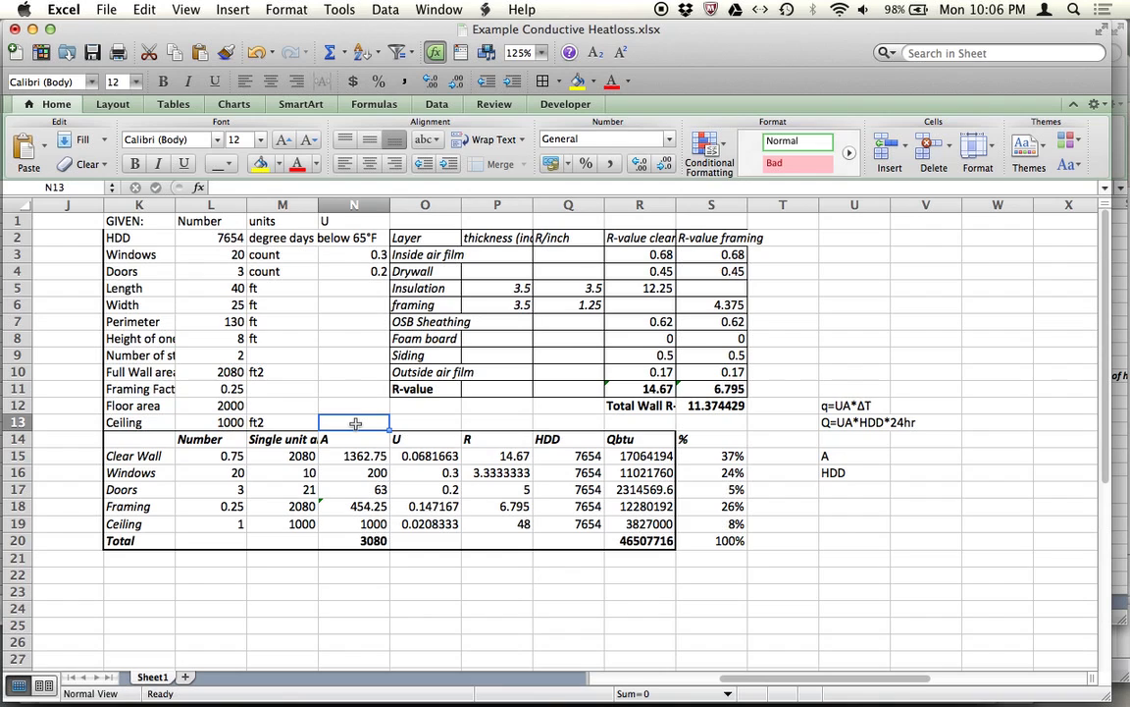
pyautogui.write('48')
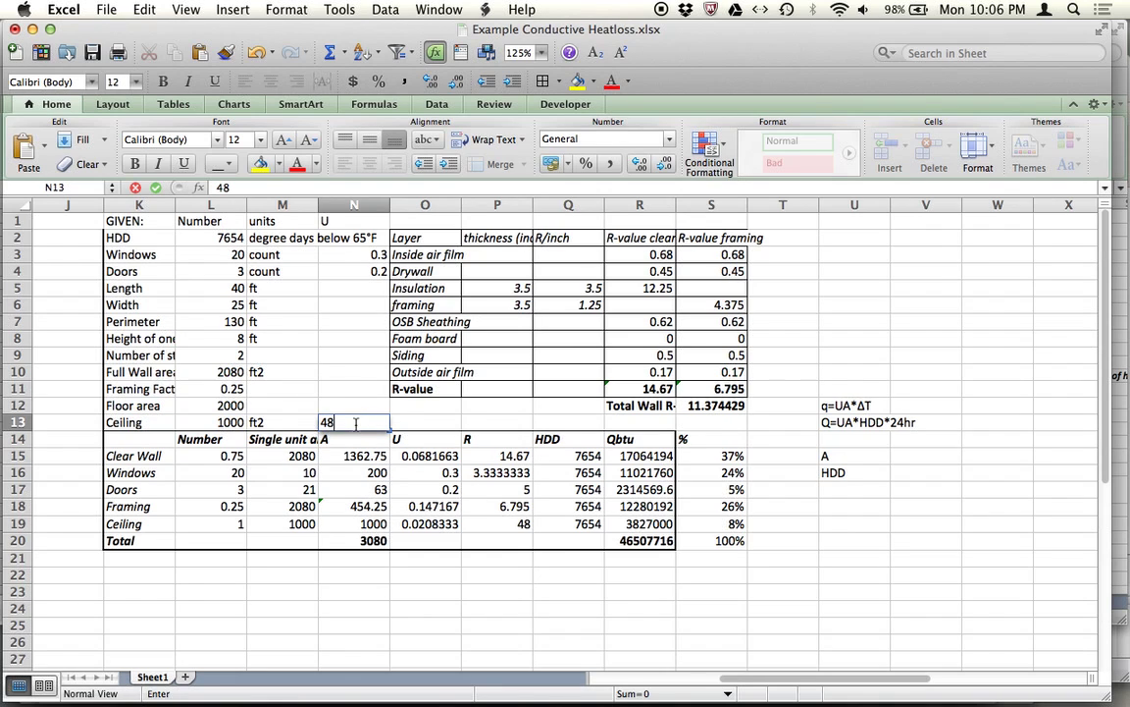
pyautogui.press('Tab')
pyautogui.write('R')
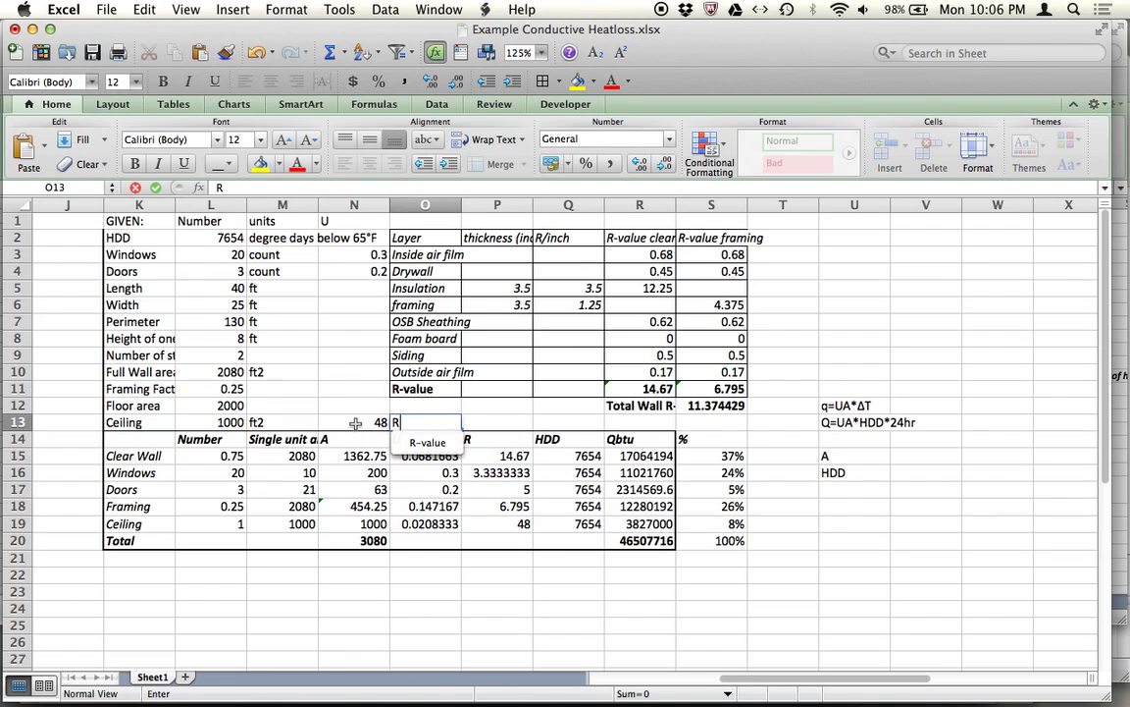
pyautogui.click(422, 444)
pyautogui.press('Return')
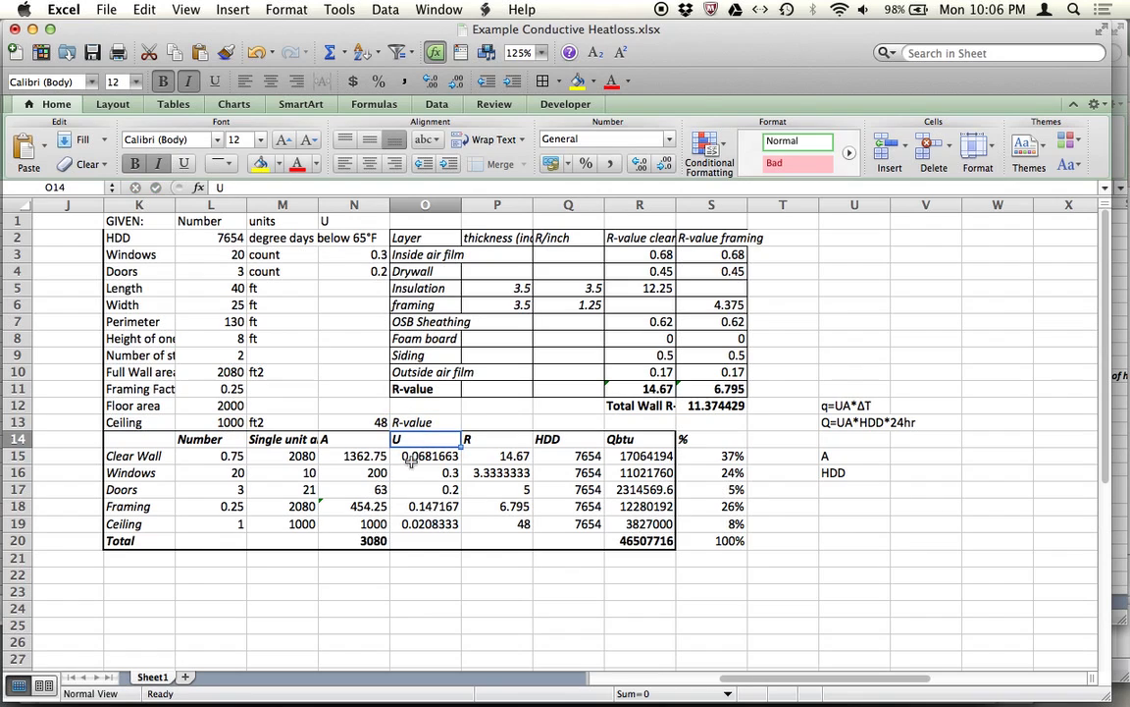
pyautogui.click(515, 418)
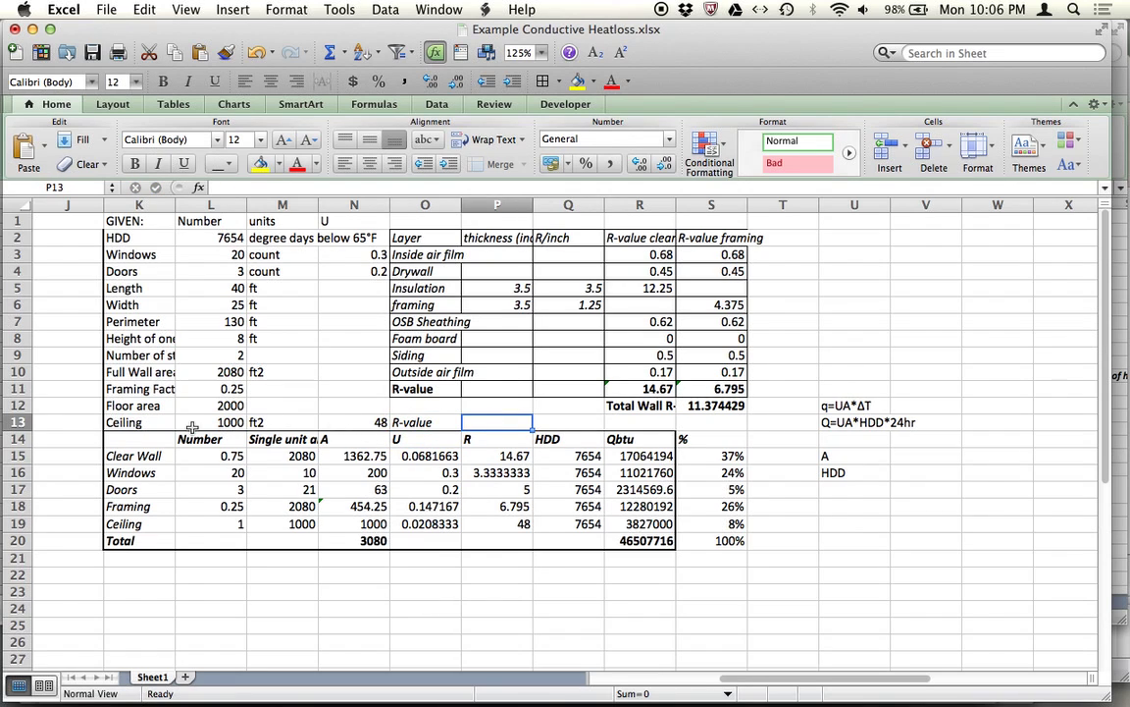
# Replace the ceiling's typed R value in P19 with a reference to the given ceiling R-value in N13.
pyautogui.click(518, 524)
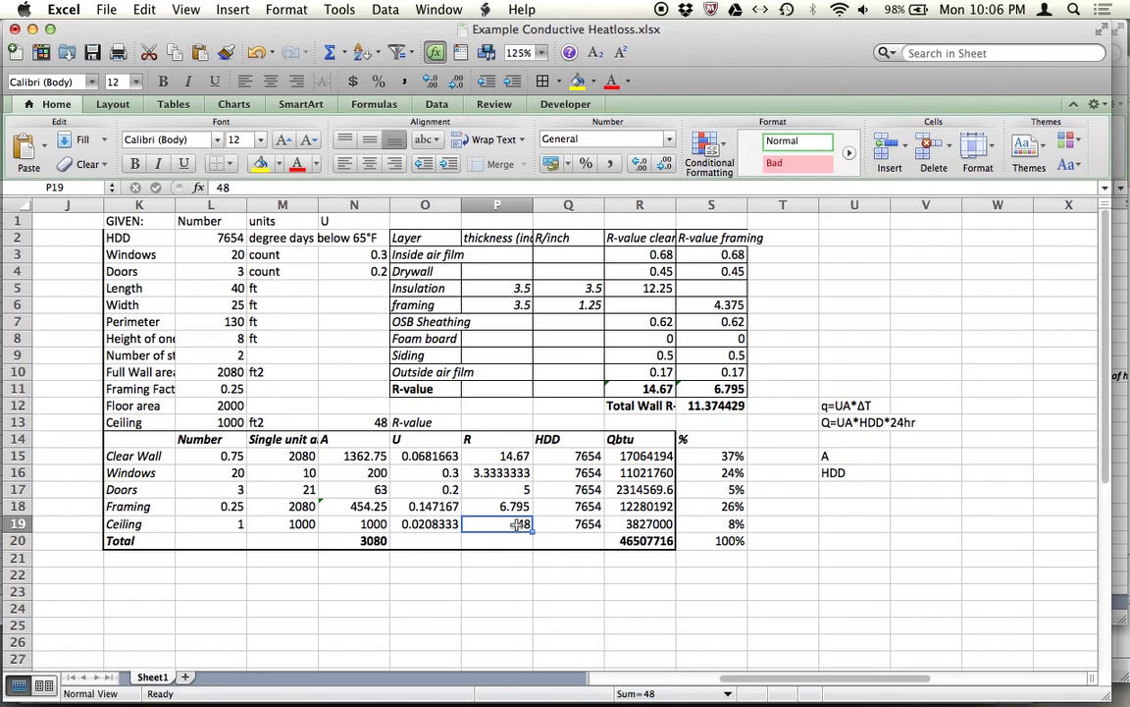
pyautogui.write('=')
pyautogui.click(371, 422)
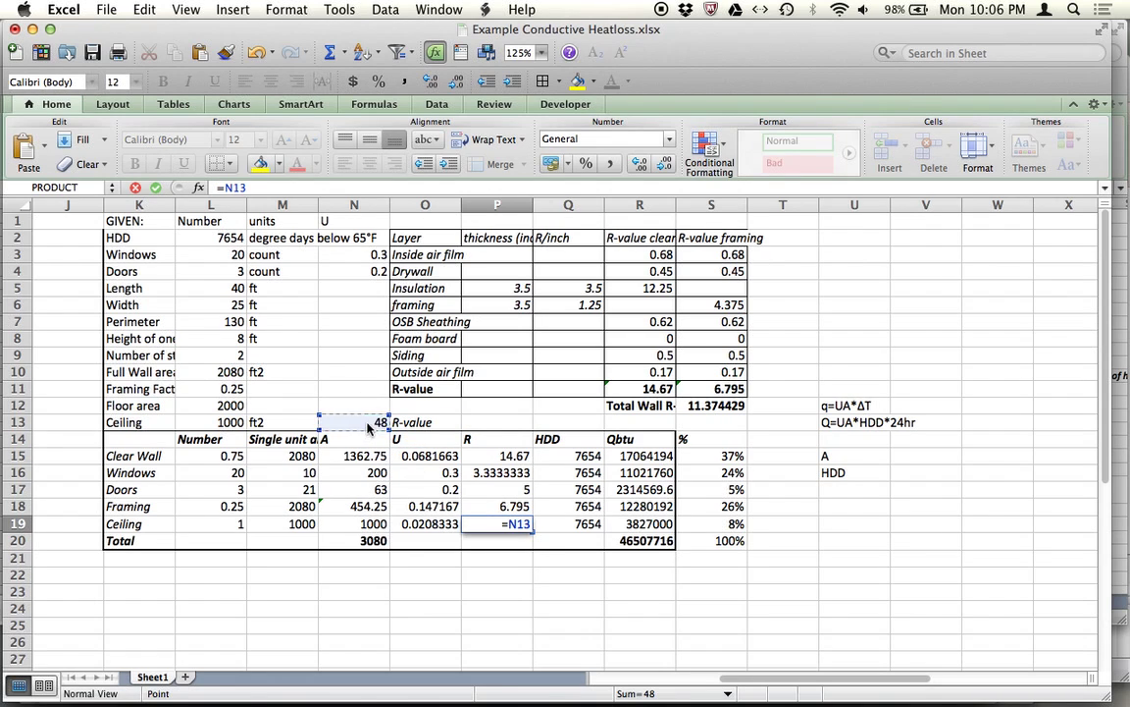
pyautogui.press('Return')
# Set the given ceiling R-value in N13 to 60.
pyautogui.click(376, 422)
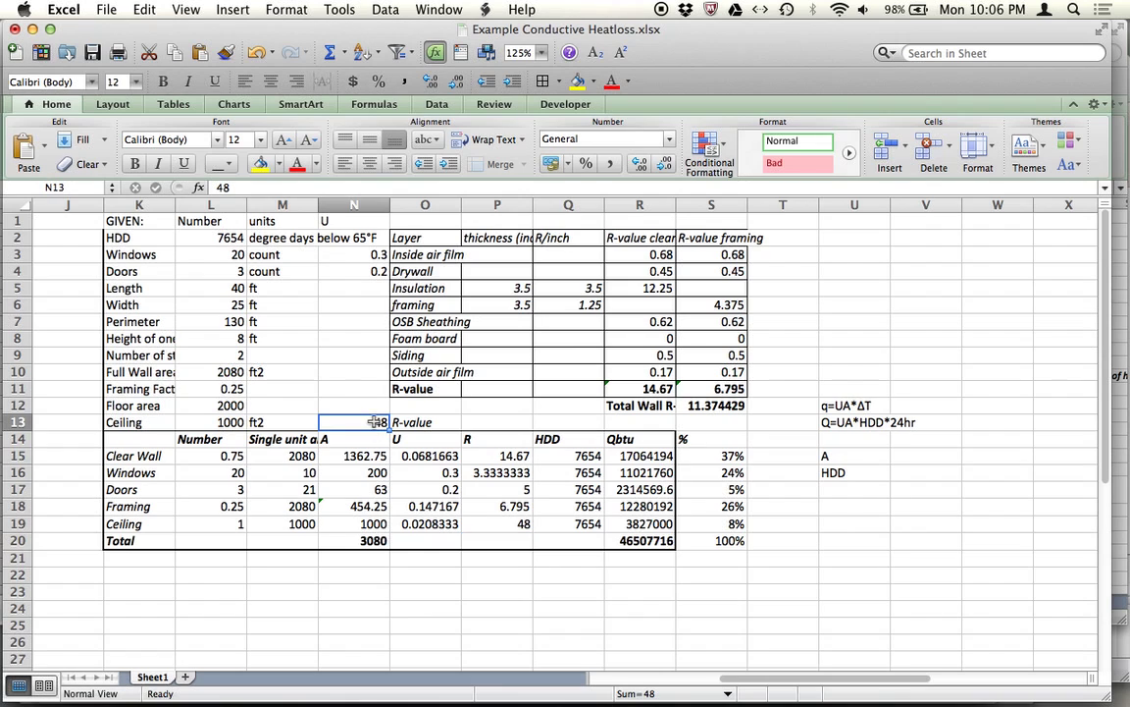
pyautogui.write('60')
pyautogui.press('Return')
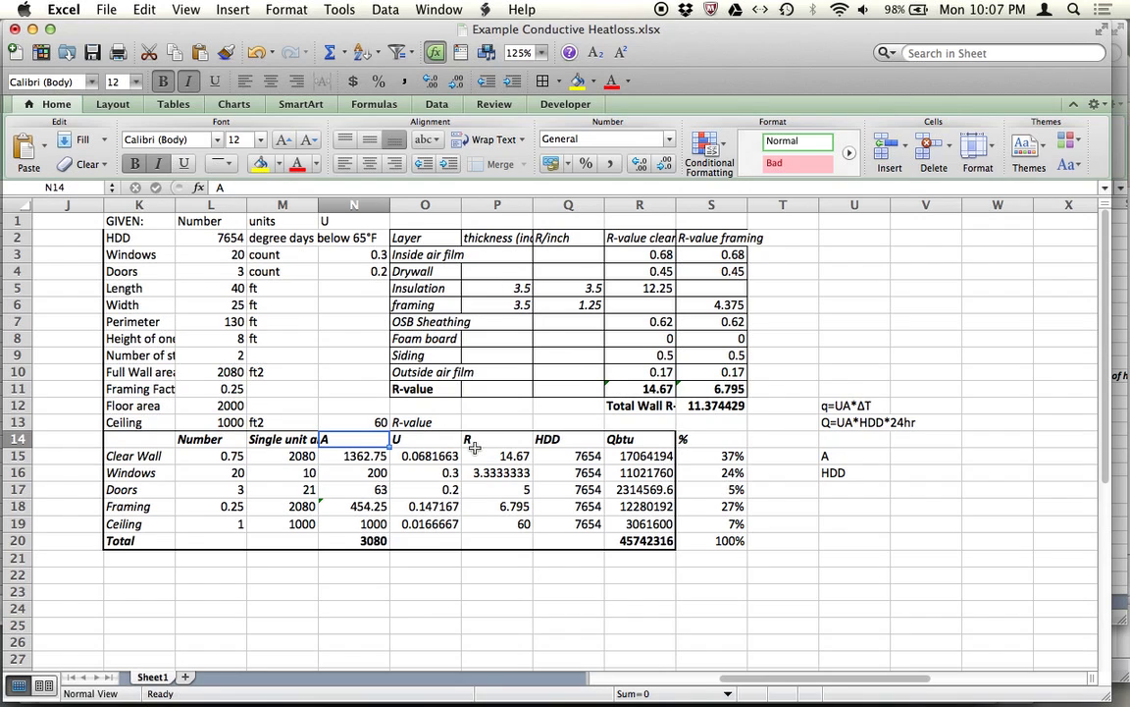
# Review the wall layer table, including the foam board R-value and the thickness and R/inch entries for insulation and framing.
pyautogui.click(424, 257)
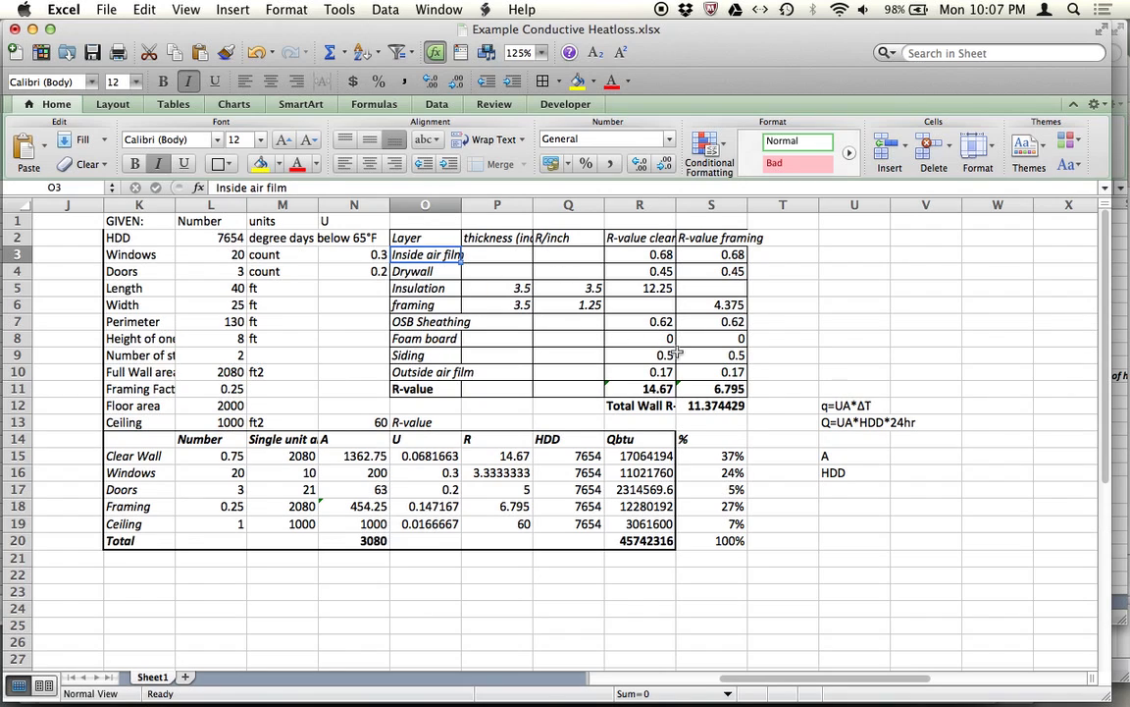
pyautogui.click(640, 339)
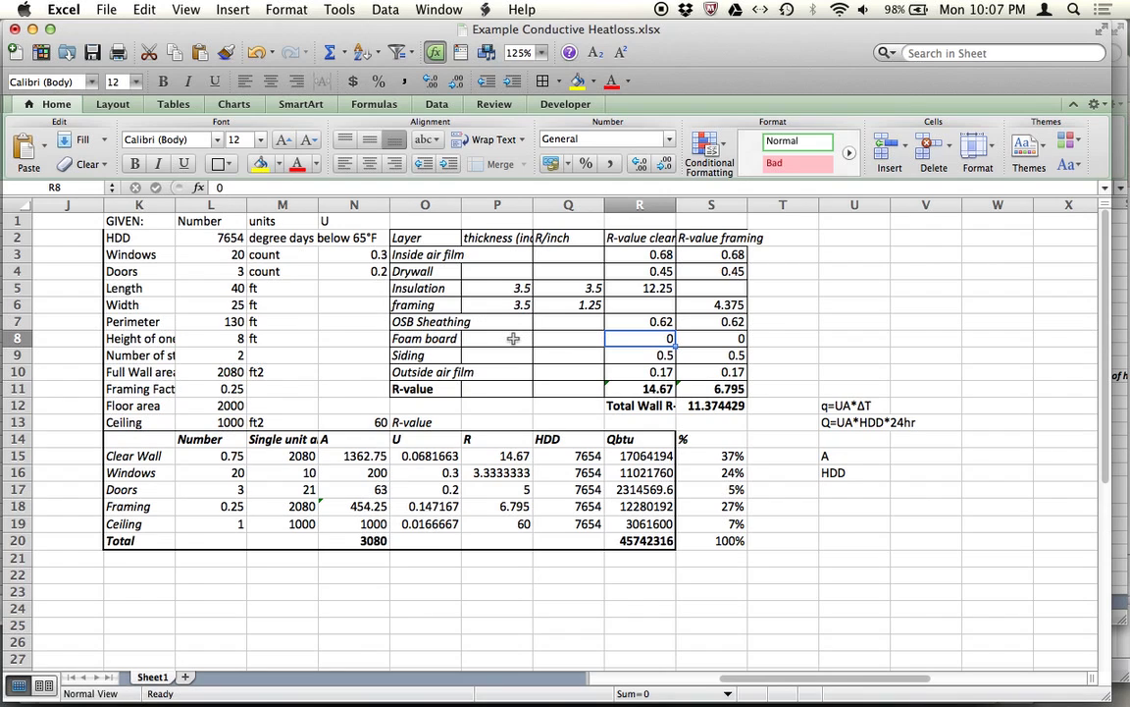
pyautogui.click(506, 292)
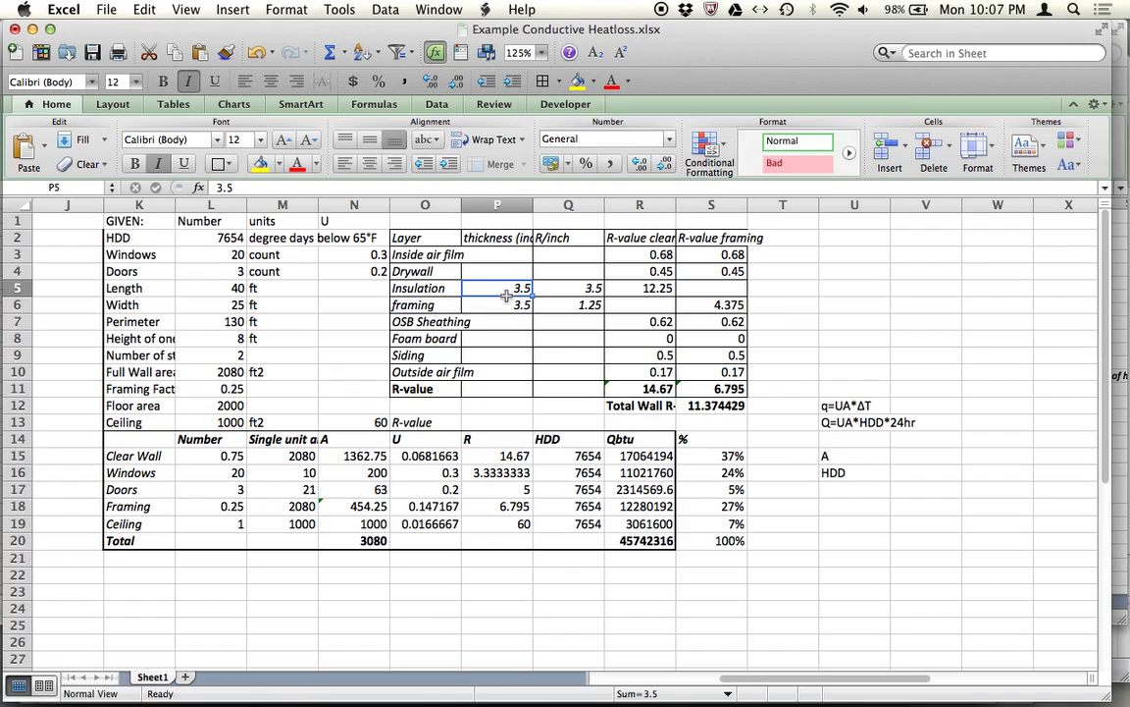
pyautogui.press('Up')
pyautogui.press('Up')
pyautogui.press('Up')
pyautogui.press('Down')
pyautogui.press('Down')
pyautogui.press('Down')
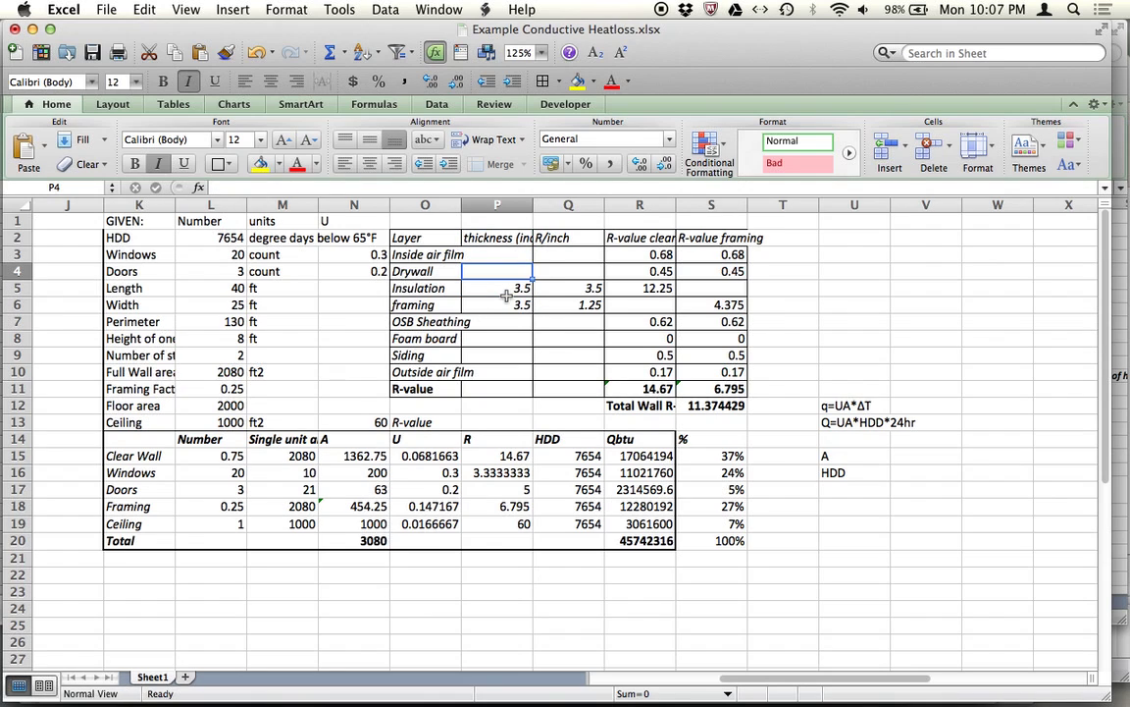
pyautogui.press('Right')
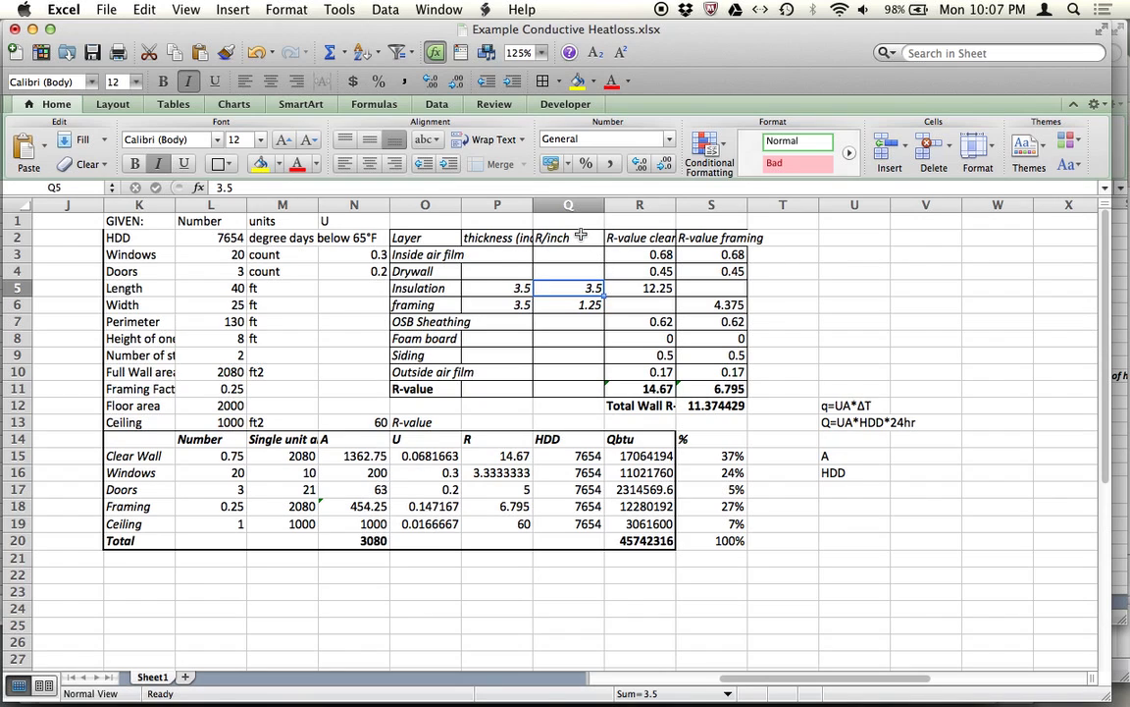
pyautogui.press('Down')
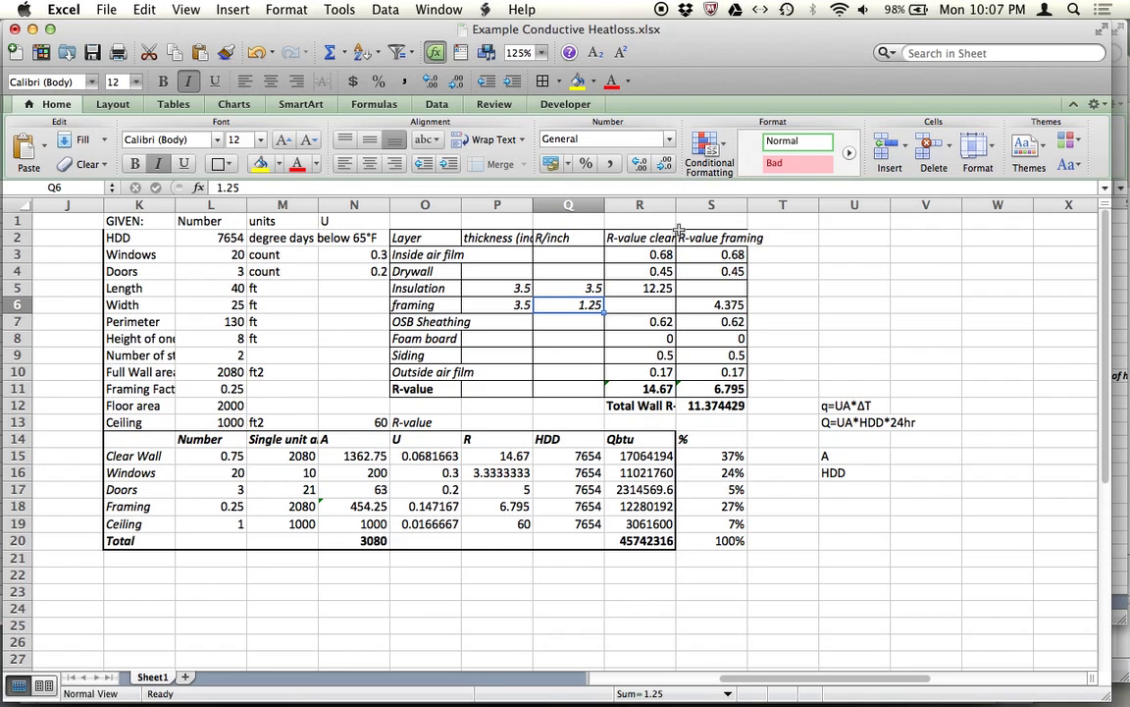
# Inspect the insulation's clear-wall R-value formula in R5 and the cells it references.
pyautogui.click(660, 236)
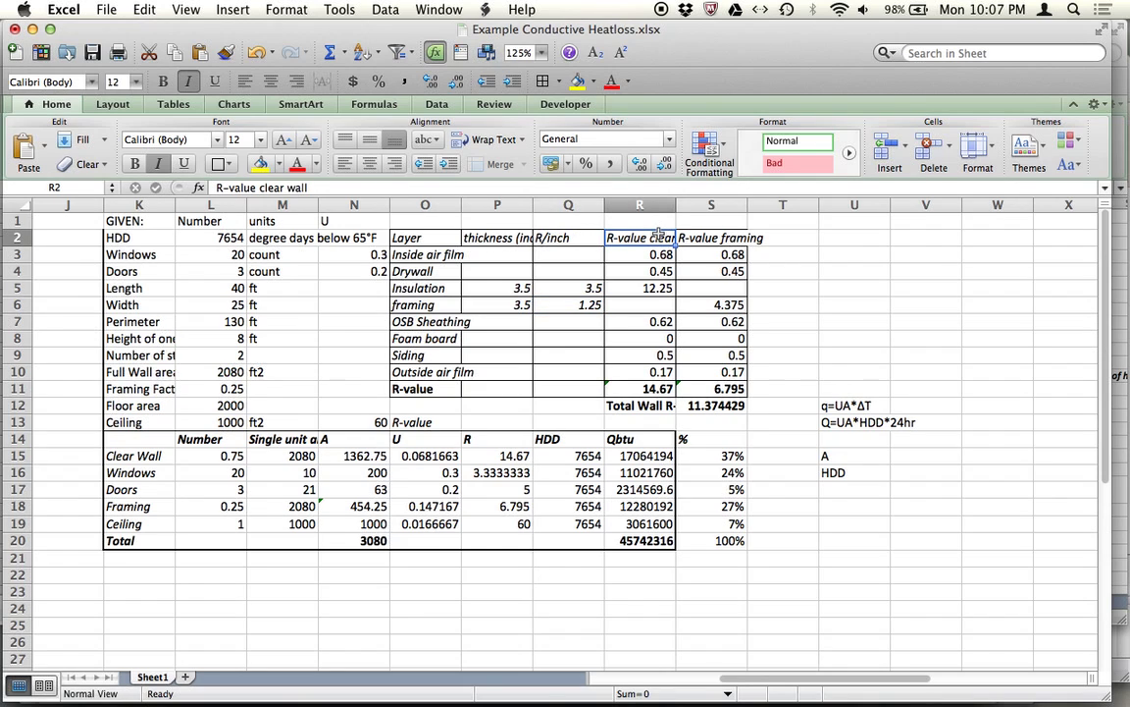
pyautogui.press('Down')
pyautogui.press('Down')
pyautogui.press('Down')
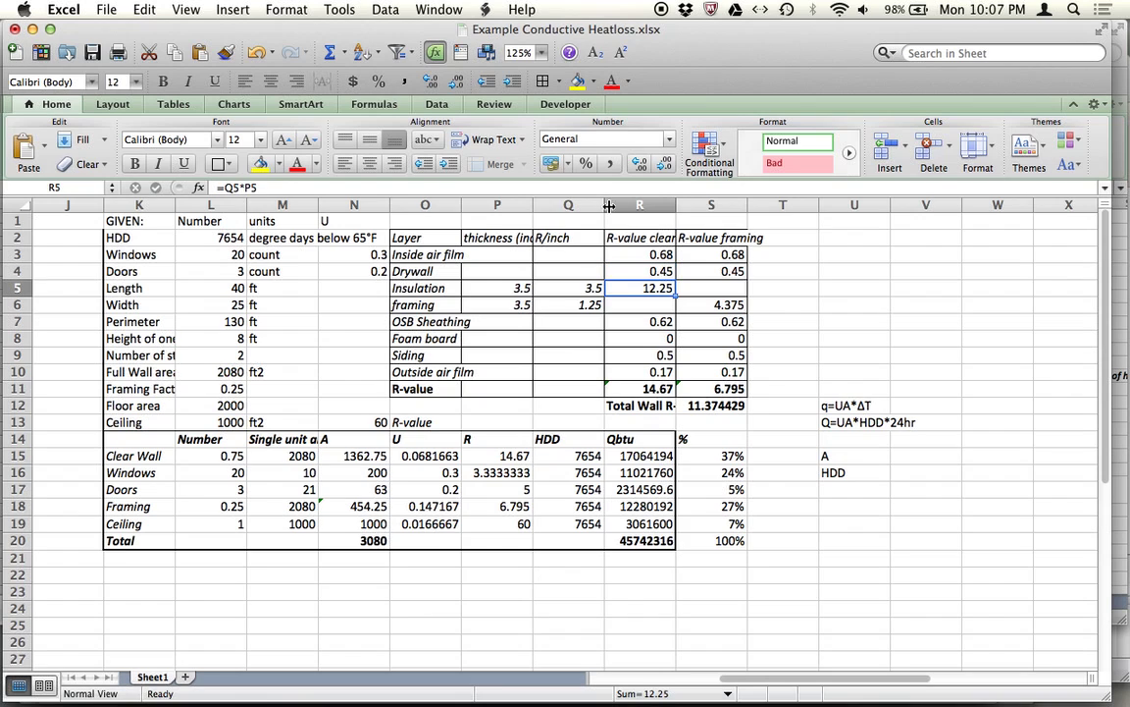
pyautogui.click(657, 186)
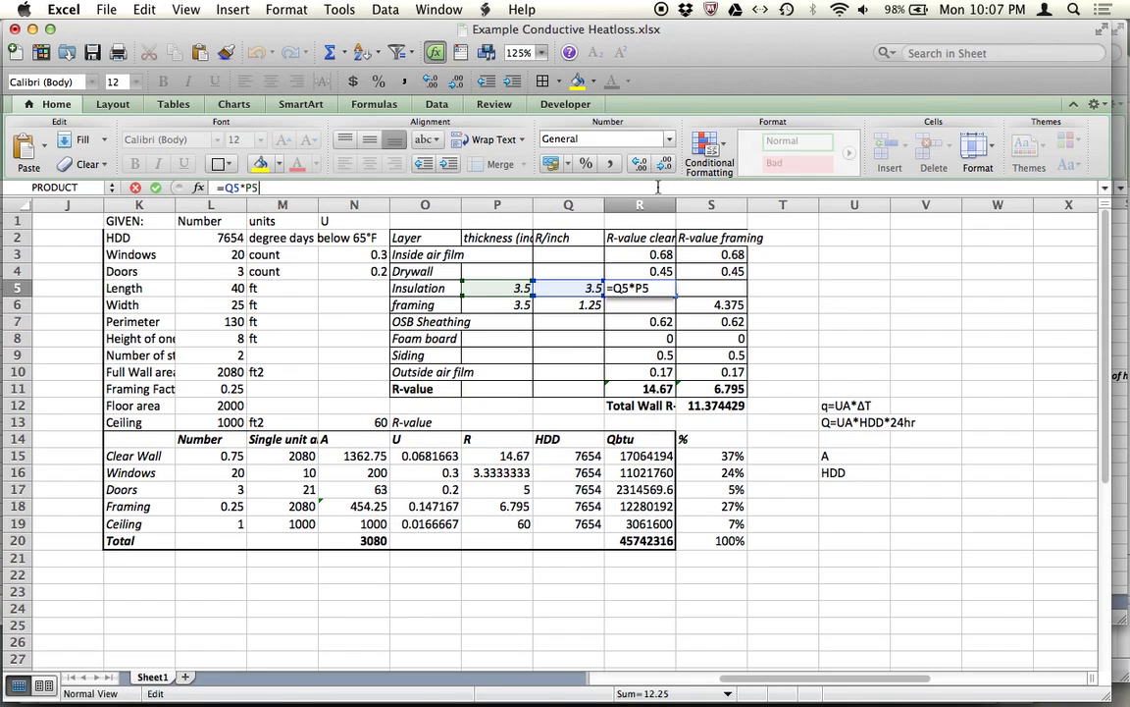
pyautogui.press('Return')
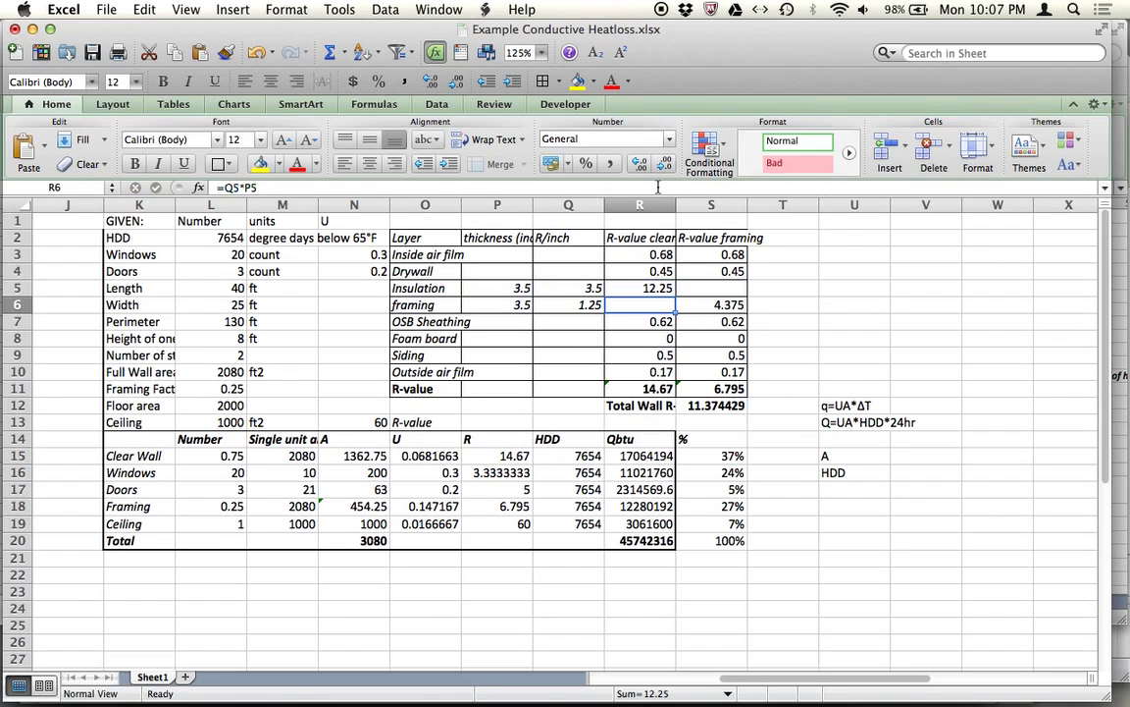
# Inspect the framing layer's R-value formula in S6 and the cells it references.
pyautogui.press('Right')
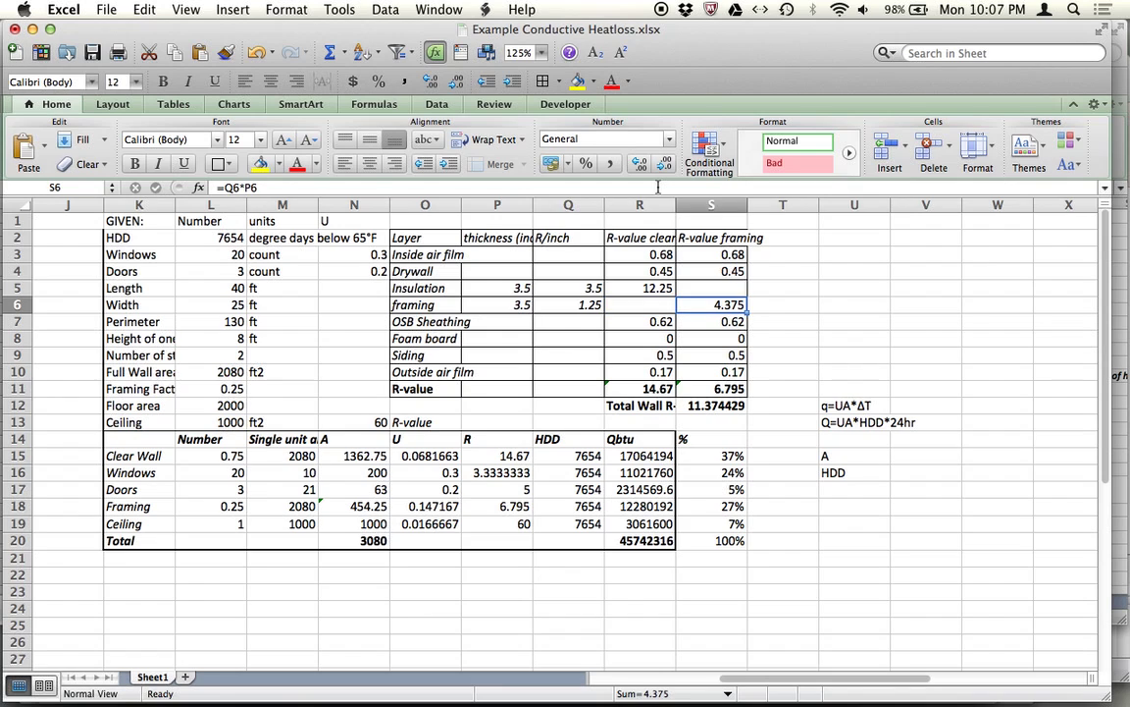
pyautogui.click(638, 186)
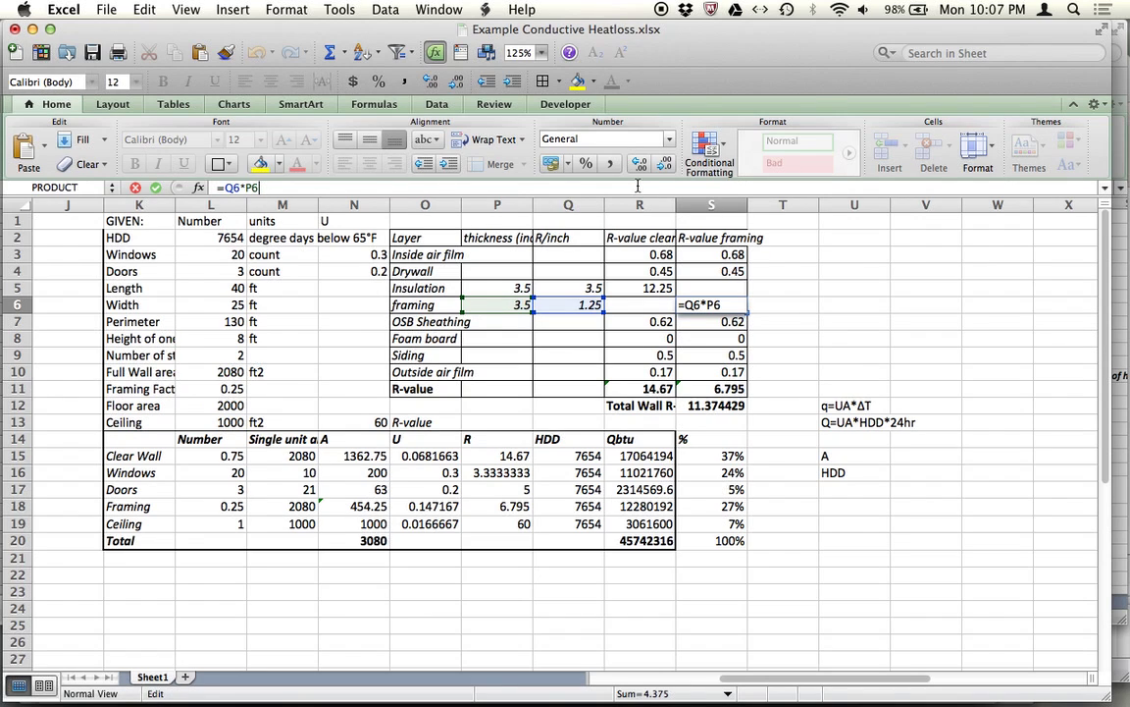
pyautogui.press('Return')
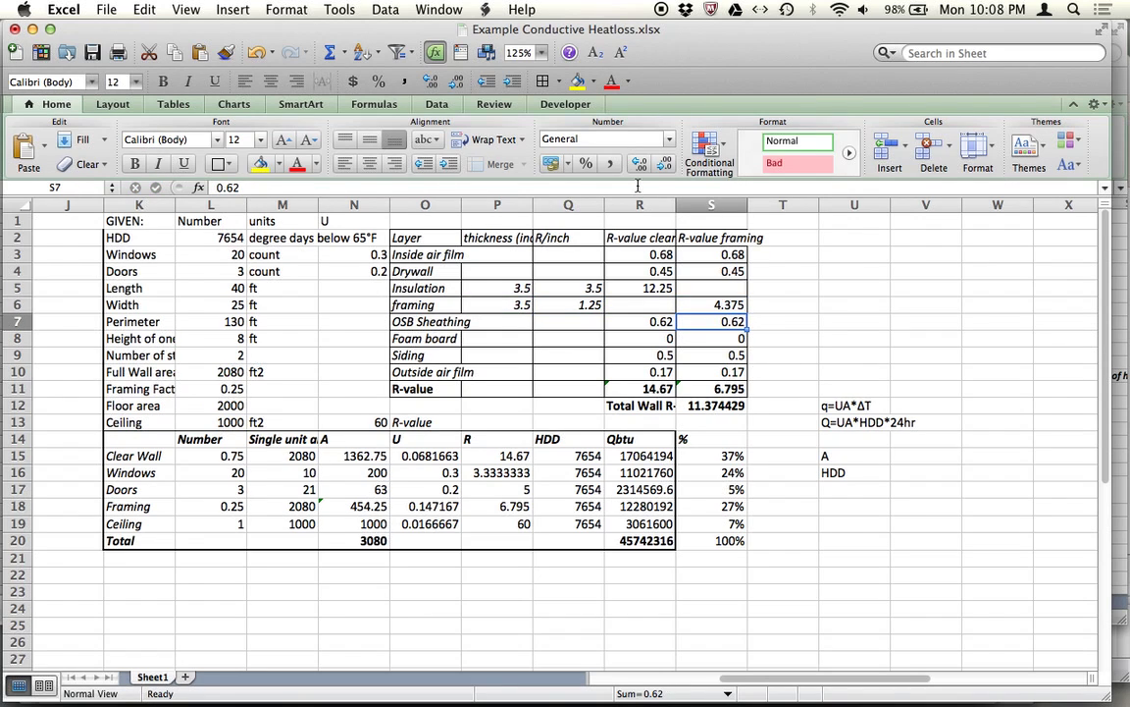
# Inspect the clear-wall total R-value formula in R11 and the layer cells it sums.
pyautogui.click(657, 389)
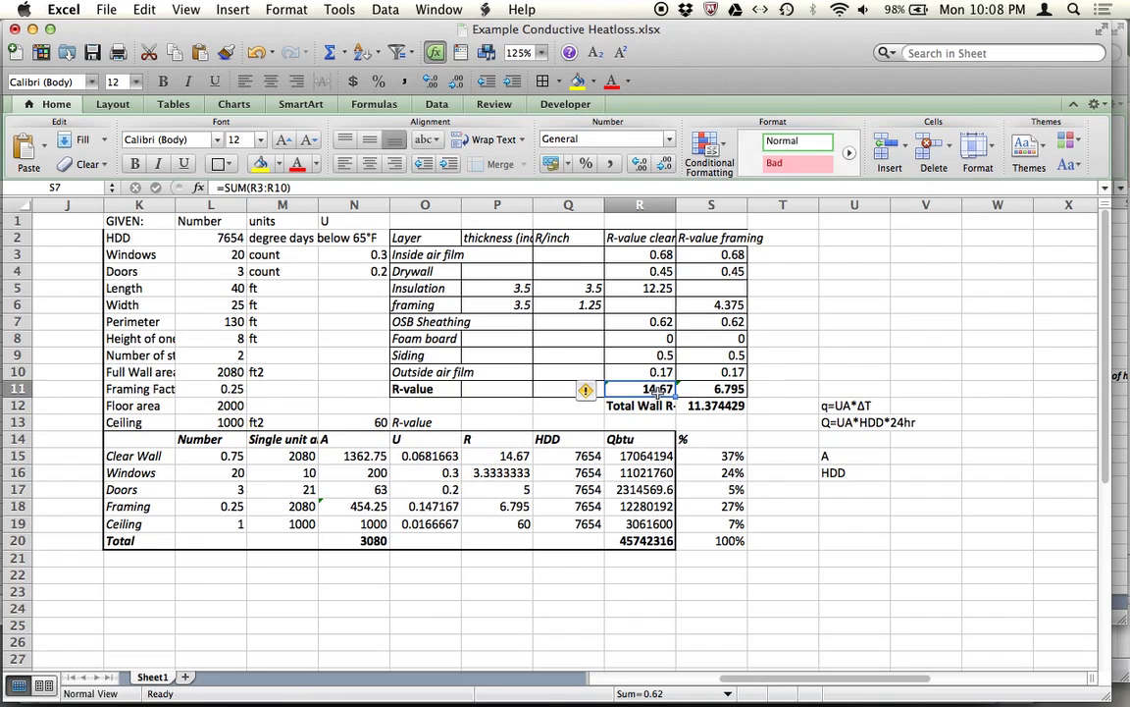
pyautogui.click(560, 188)
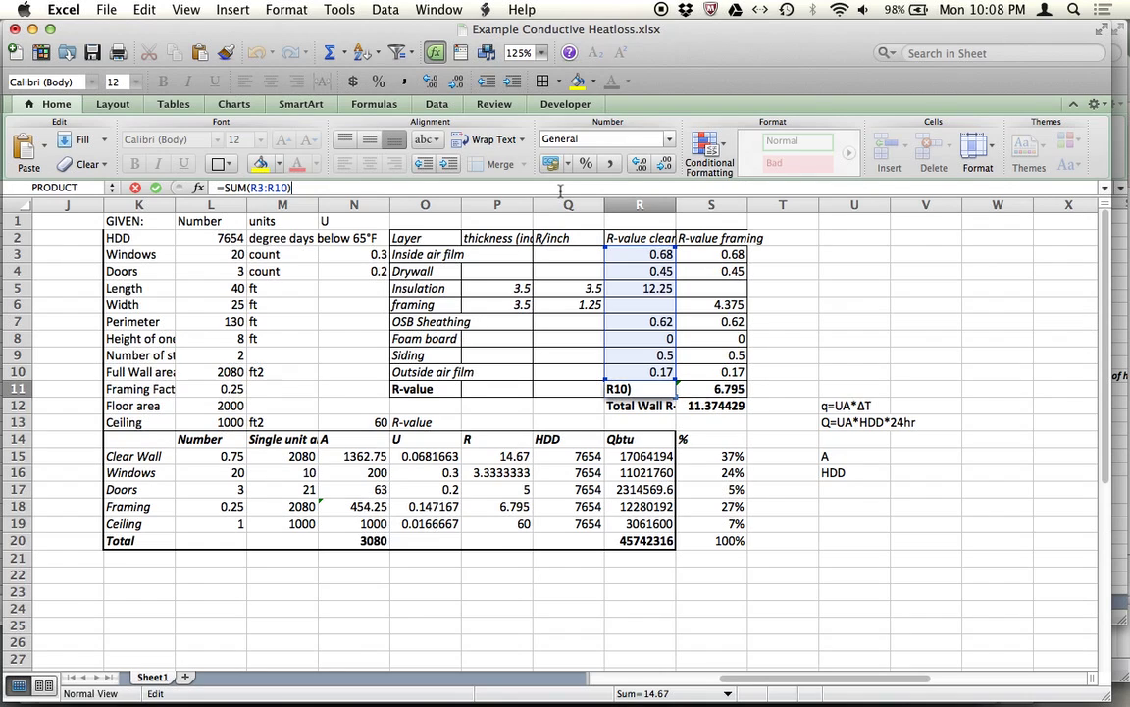
pyautogui.press('Return')
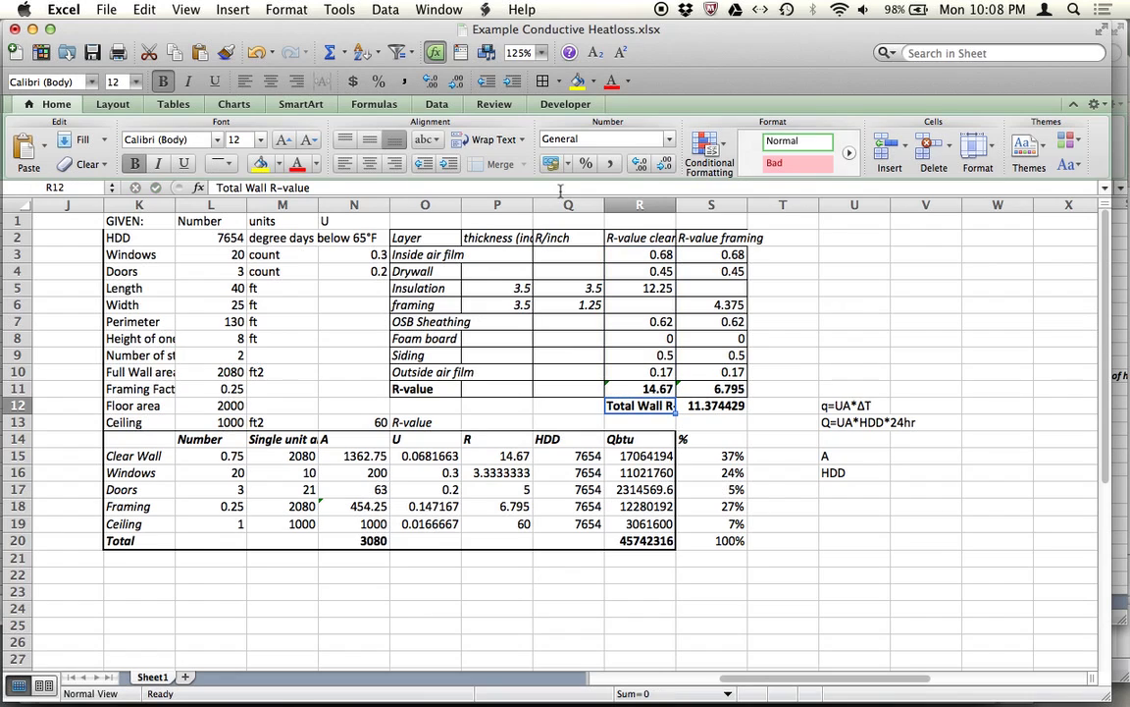
# Check the clear-wall and framing column headings, and inspect the framing total R-value formula in S11.
pyautogui.click(650, 238)
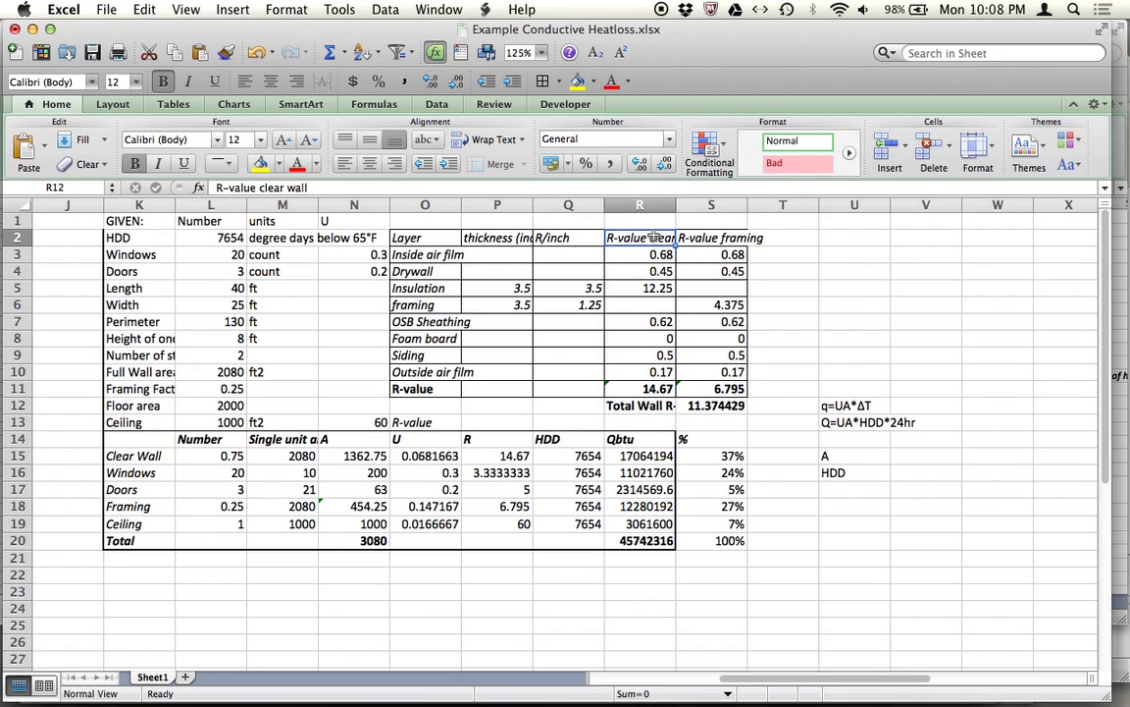
pyautogui.press('Right')
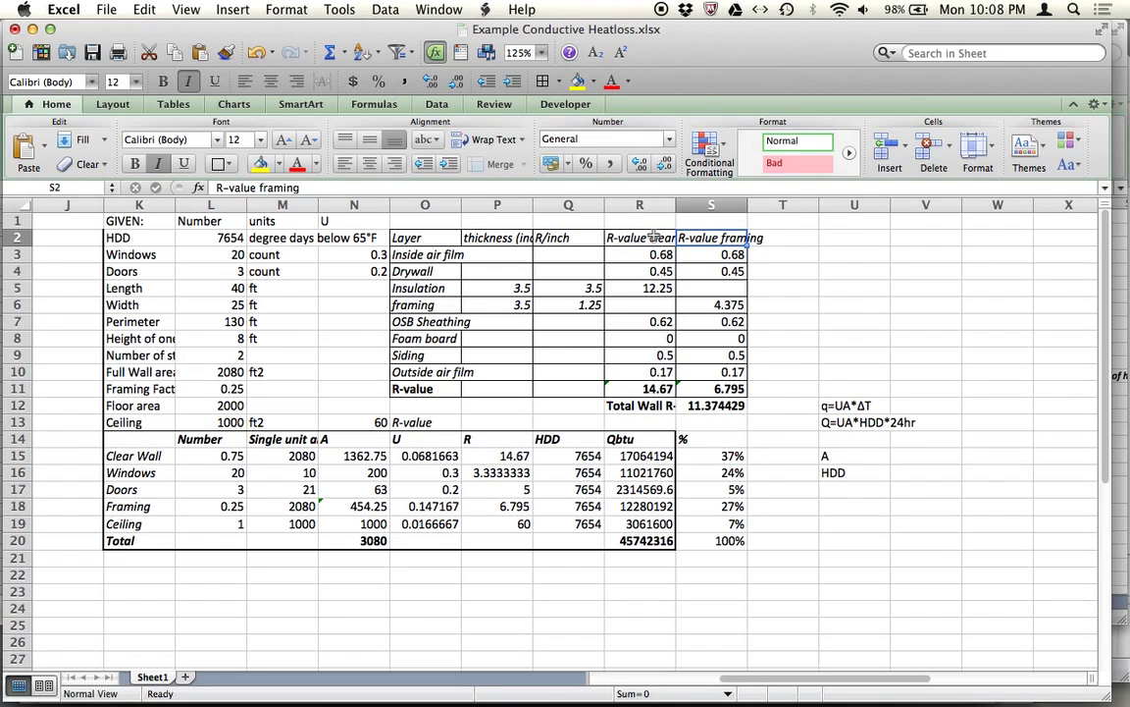
pyautogui.click(692, 389)
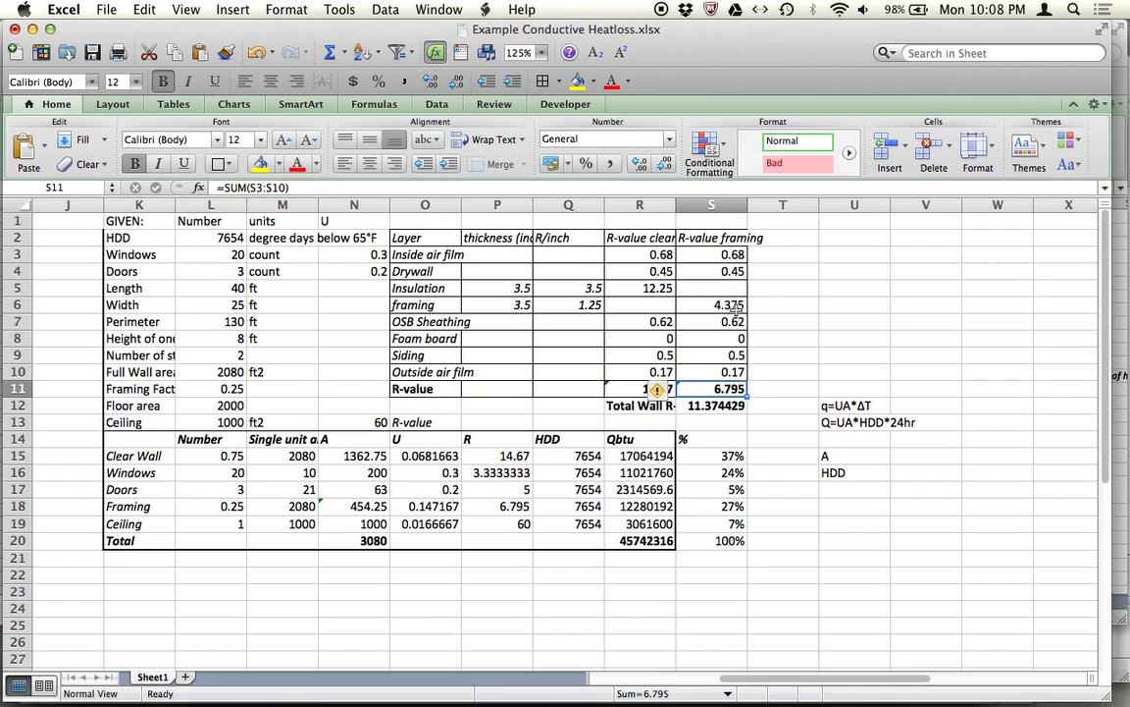
pyautogui.click(615, 185)
pyautogui.press('Return')
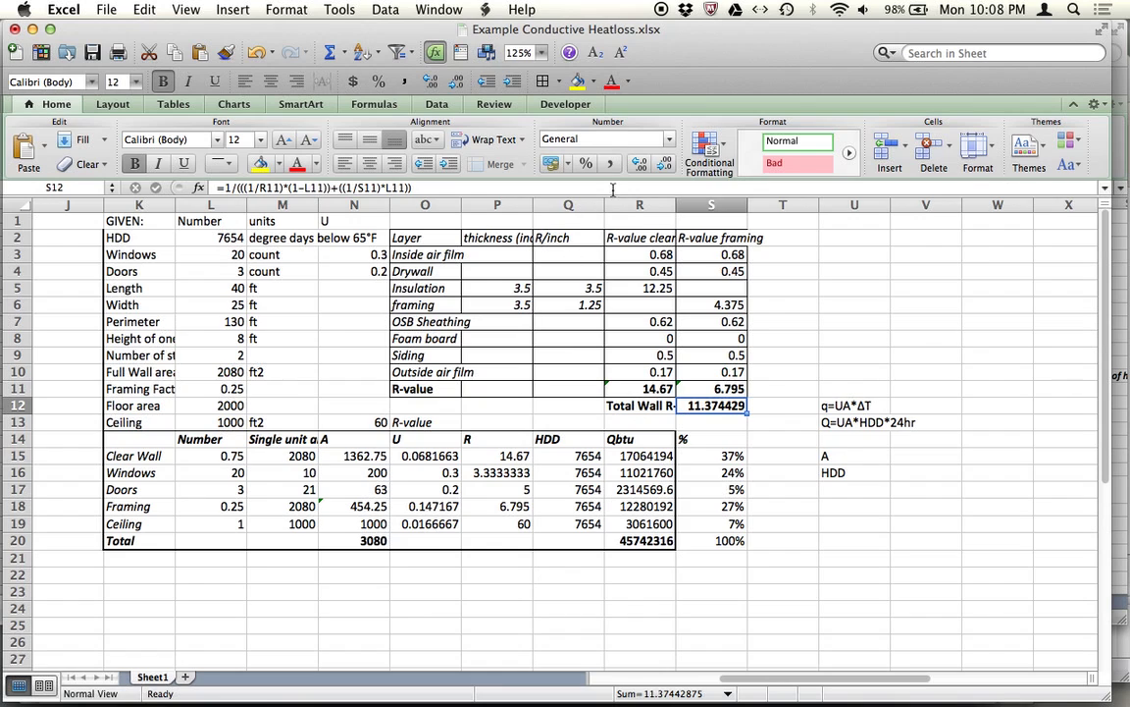
# Examine the clear-wall term of the total wall R-value formula in S12, highlighting 1/R11 and its 1-L11 weighting.
pyautogui.click(530, 187)
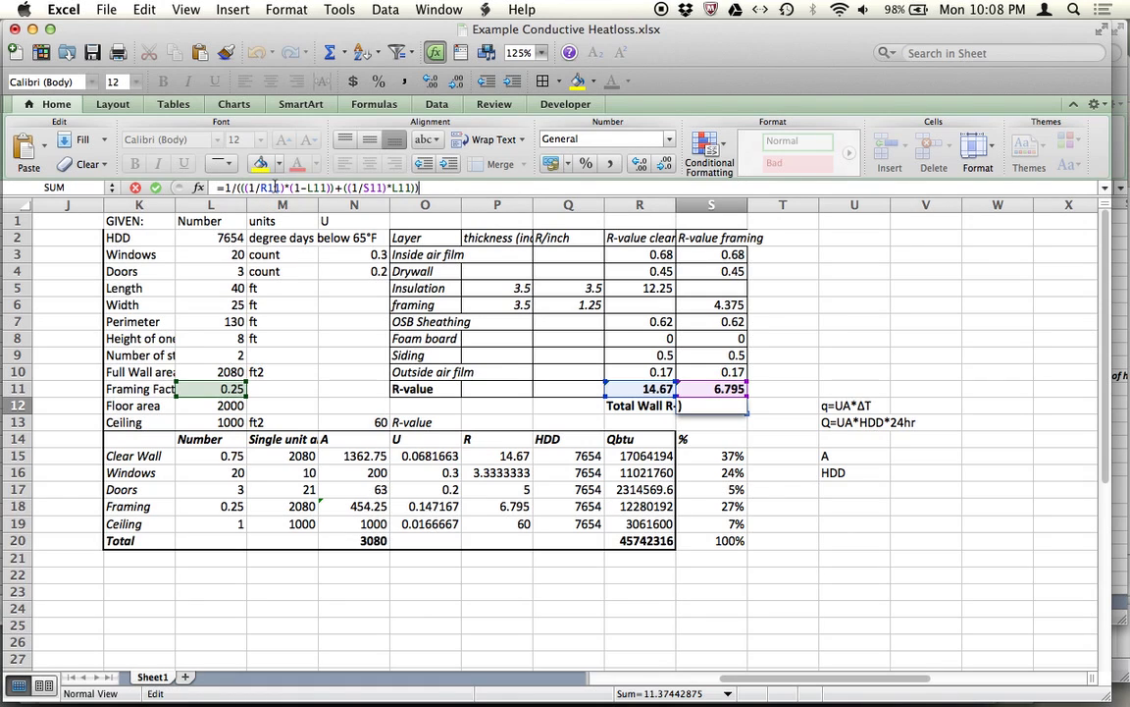
pyautogui.moveTo(247, 186); pyautogui.dragTo(285, 186)
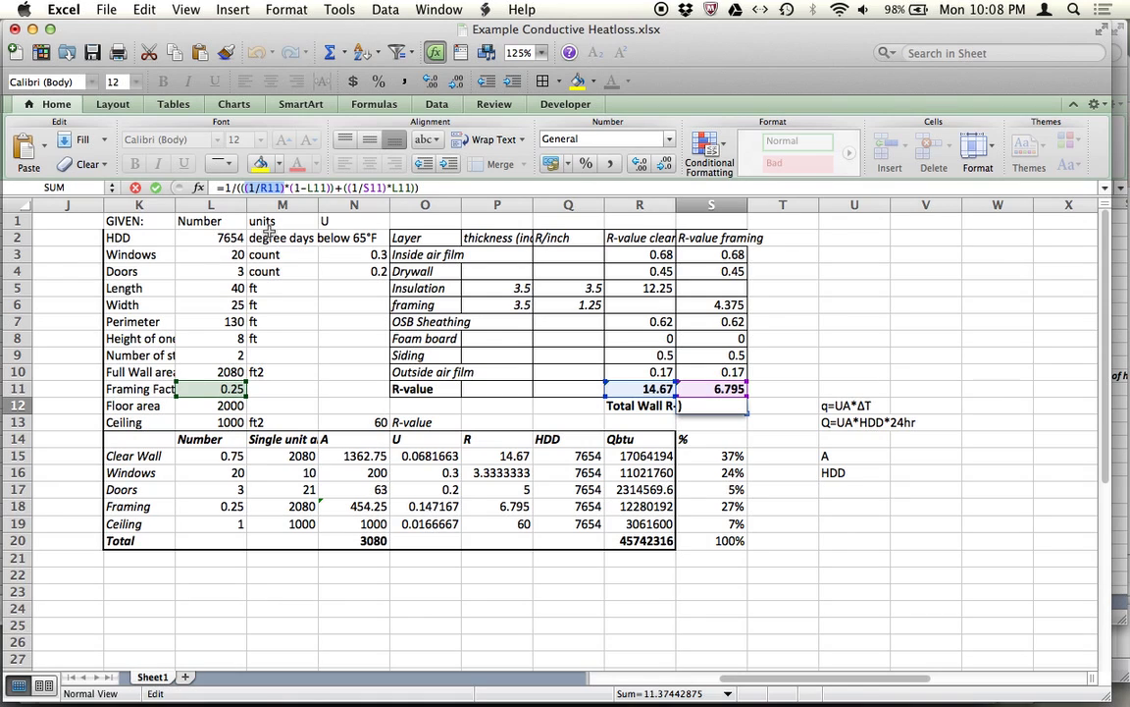
pyautogui.press('Left')
pyautogui.write('(')
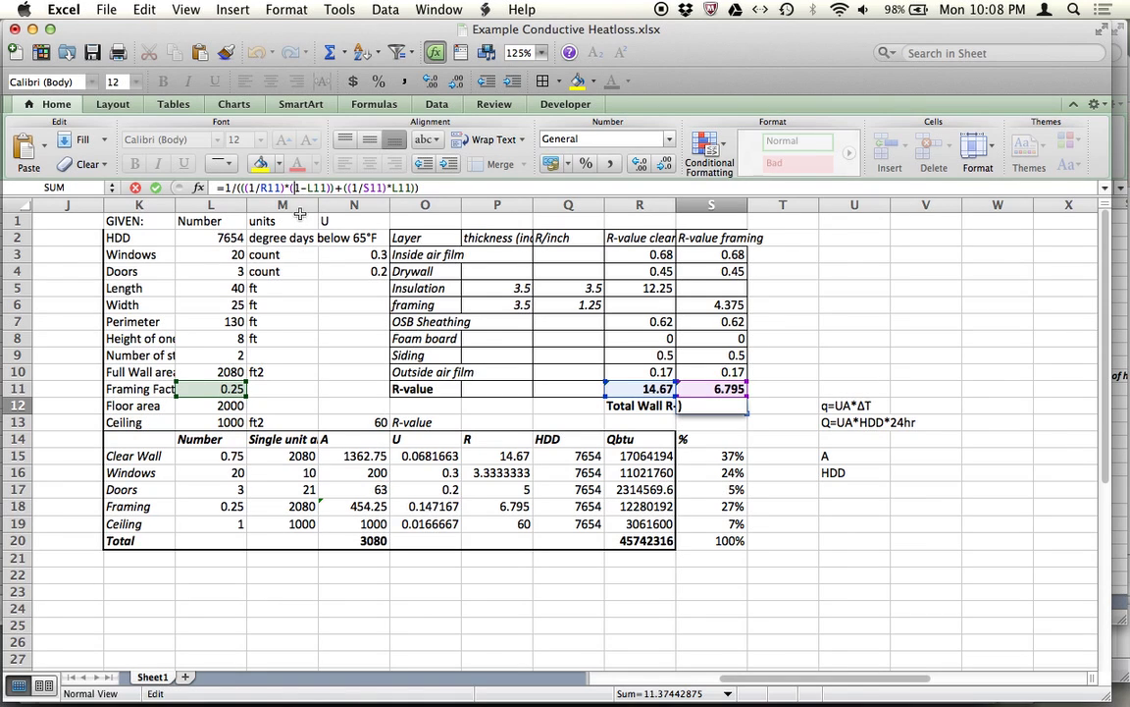
pyautogui.moveTo(294, 188); pyautogui.dragTo(327, 187)
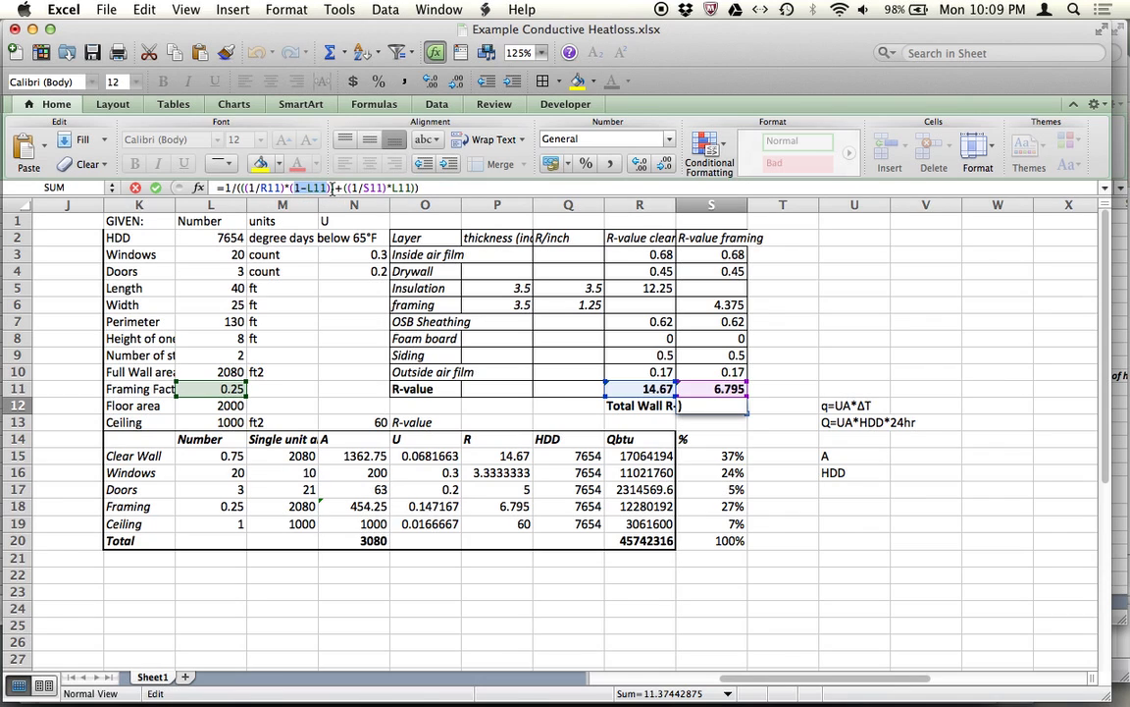
pyautogui.click(302, 187)
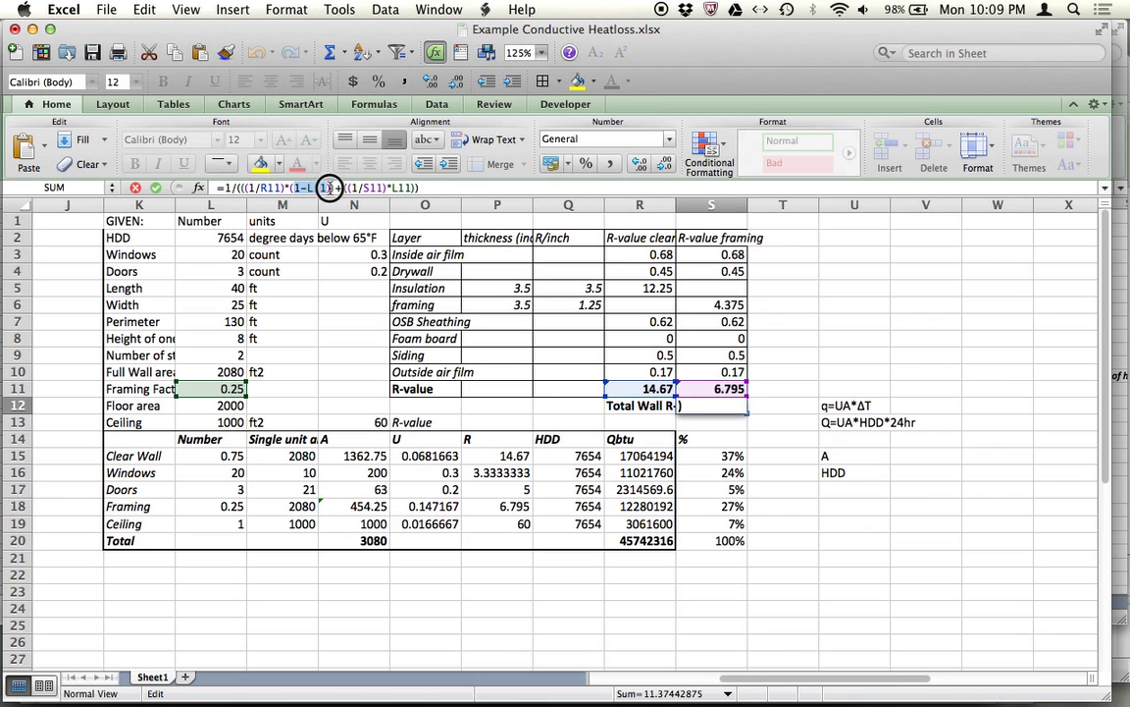
pyautogui.click(240, 187)
pyautogui.write('(')
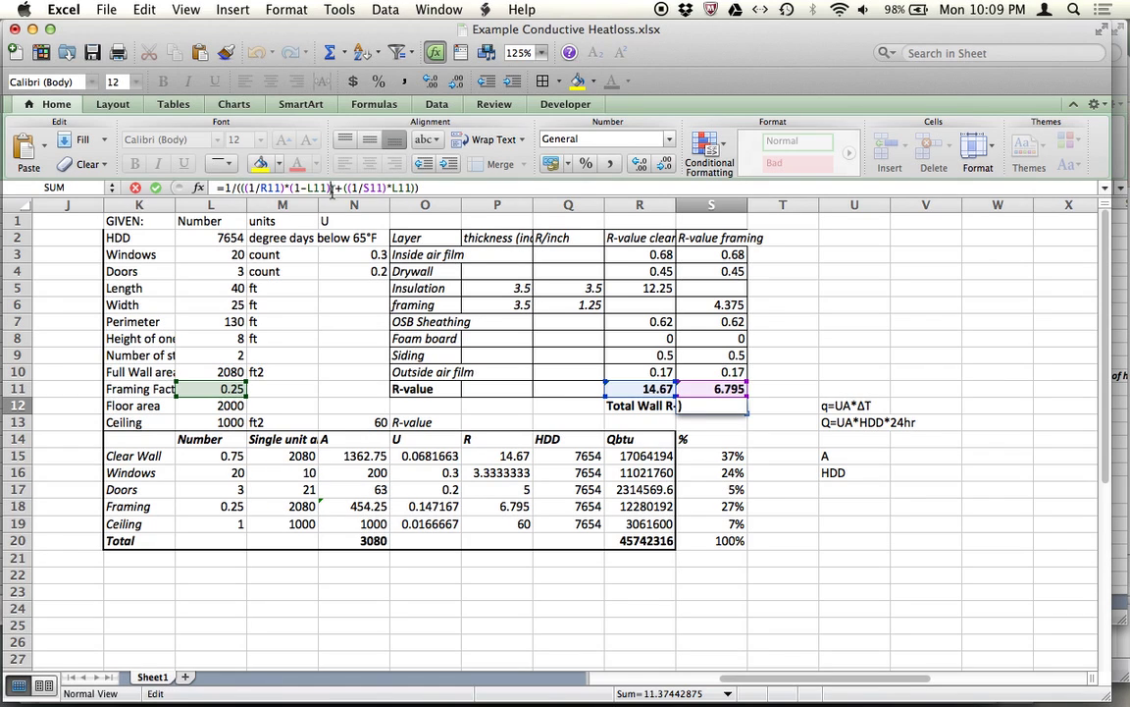
# Examine the framing term of the S12 formula, highlighting 1/S11, and leave the total wall R-value formula unedited.
pyautogui.click(335, 187)
pyautogui.write(')')
pyautogui.doubleClick(374, 187)
pyautogui.moveTo(351, 188); pyautogui.dragTo(386, 190)
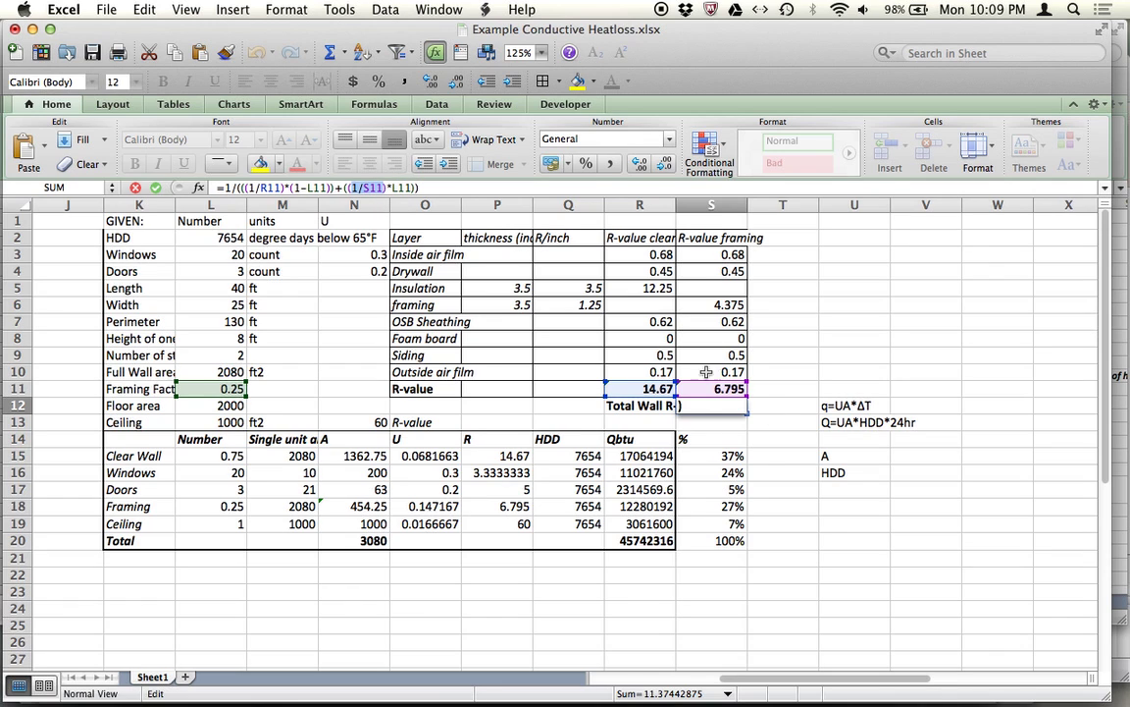
pyautogui.click(438, 187)
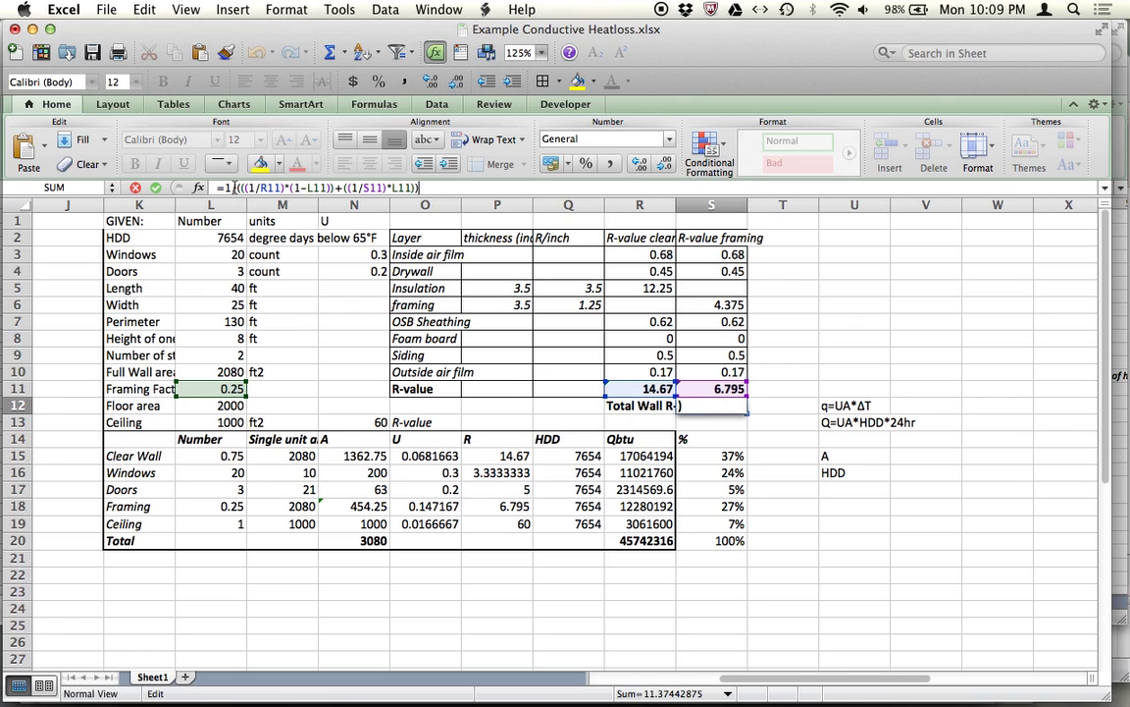
pyautogui.press('Return')
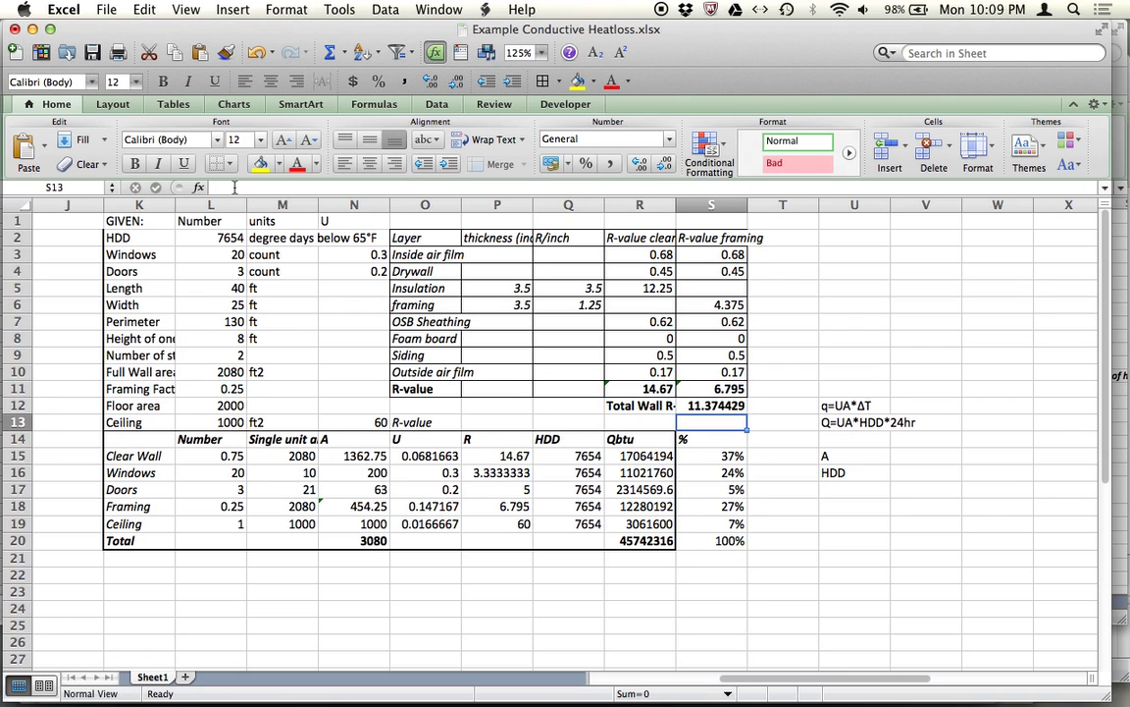
pyautogui.click(729, 411)
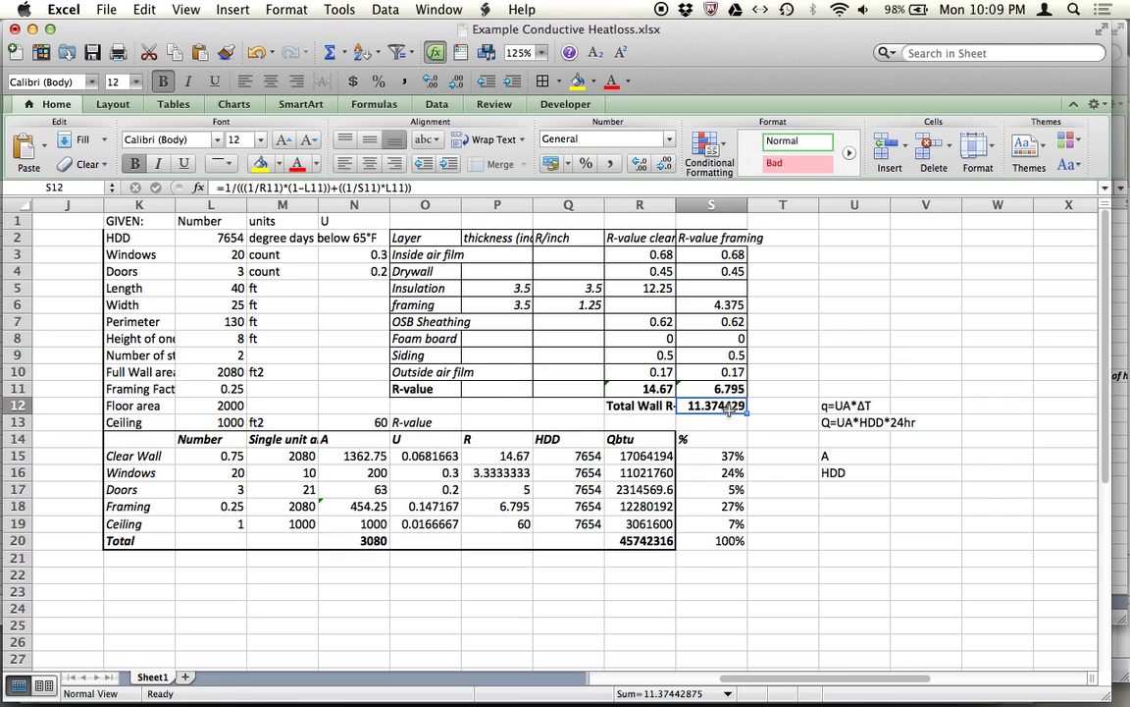